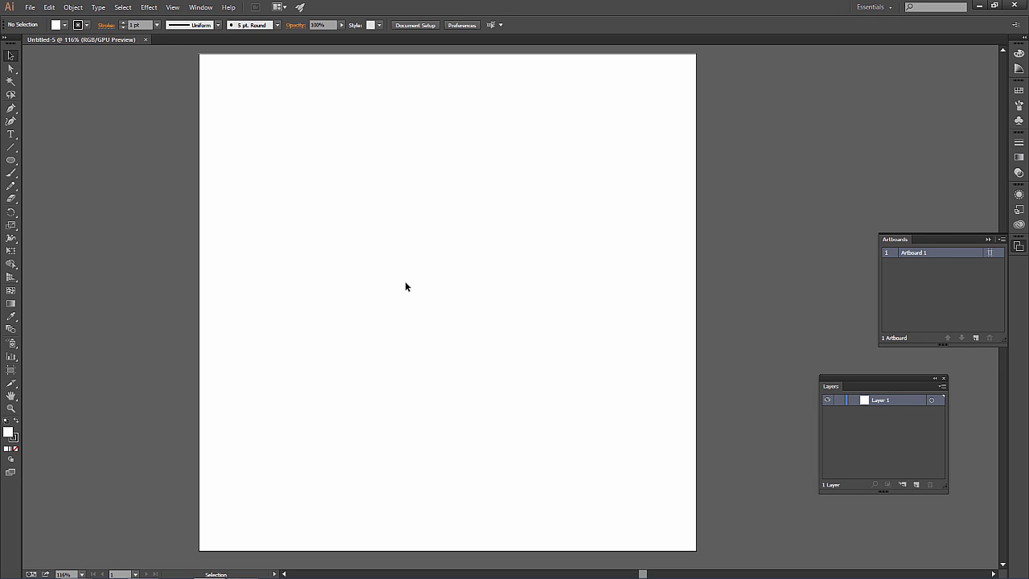
Step: Choose the Ellipse Tool from the basic shape tools group
{"action": "left_click", "coordinate": [13, 162]}
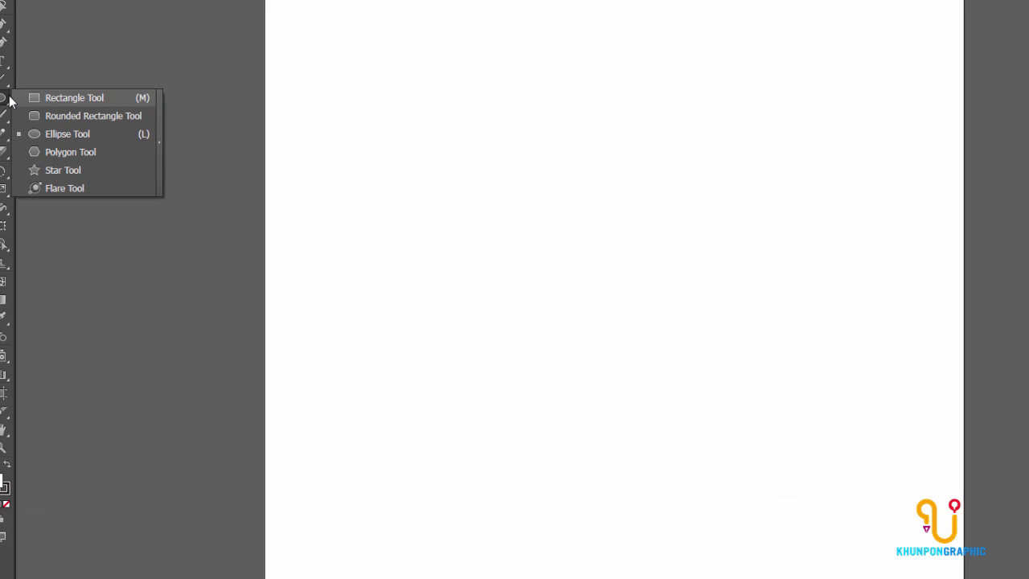
{"action": "left_click", "coordinate": [68, 133]}
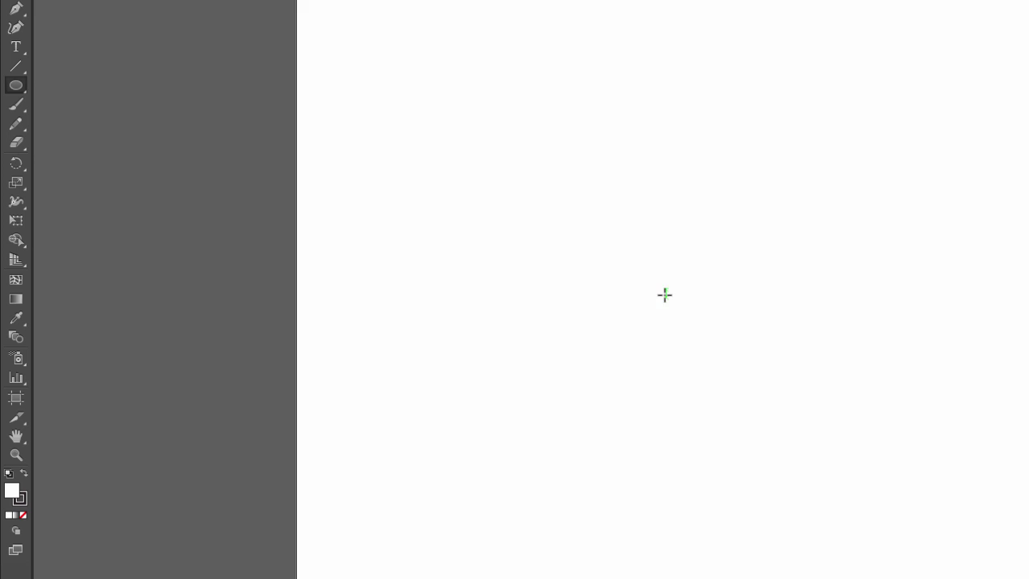
Step: Draw a circle in the middle of the artboard and set its stroke to None
{"action": "mouse_move", "coordinate": [665, 296]}
{"action": "left_mouse_down"}
{"action": "mouse_move", "coordinate": [730, 351]}
{"action": "mouse_move", "coordinate": [801, 445]}
{"action": "left_mouse_up"}
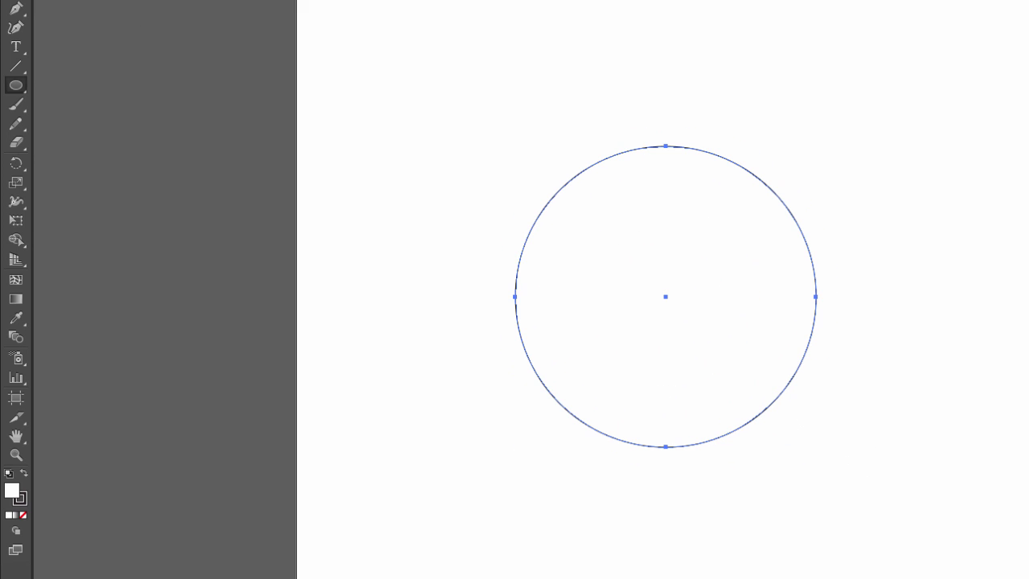
{"action": "key", "text": "v"}
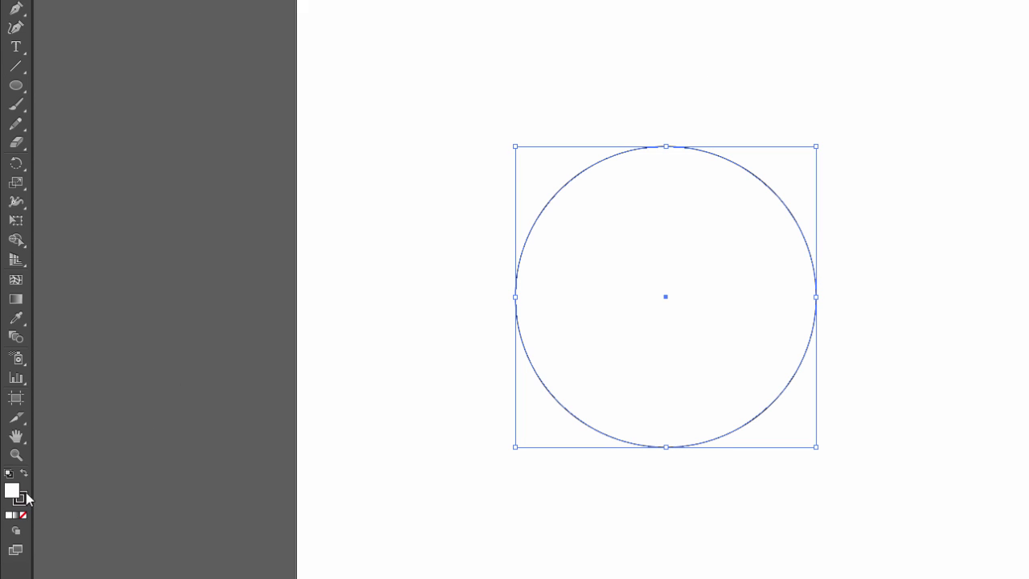
{"action": "left_click", "coordinate": [21, 503]}
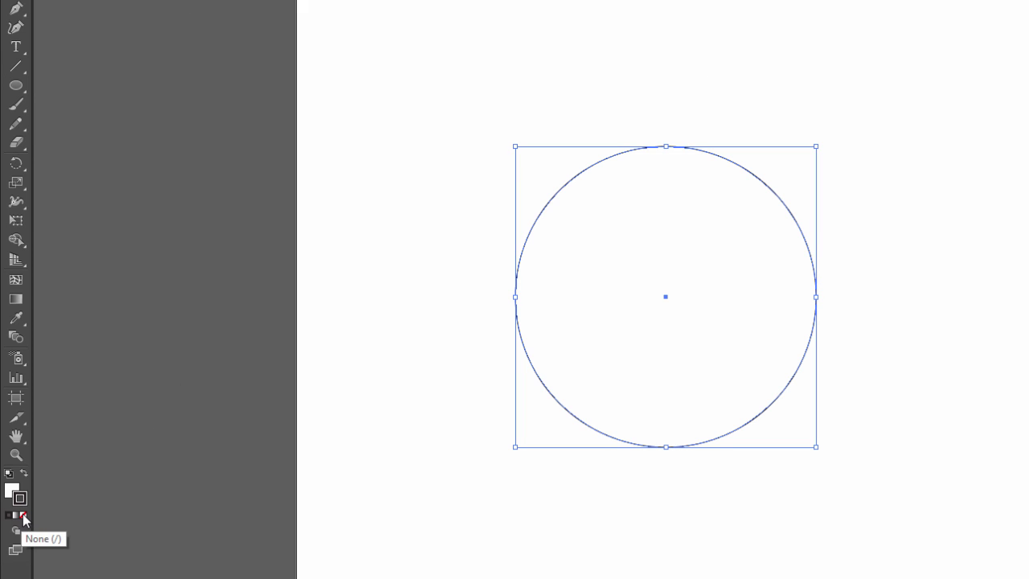
{"action": "left_click", "coordinate": [24, 518]}
{"action": "left_click", "coordinate": [11, 490]}
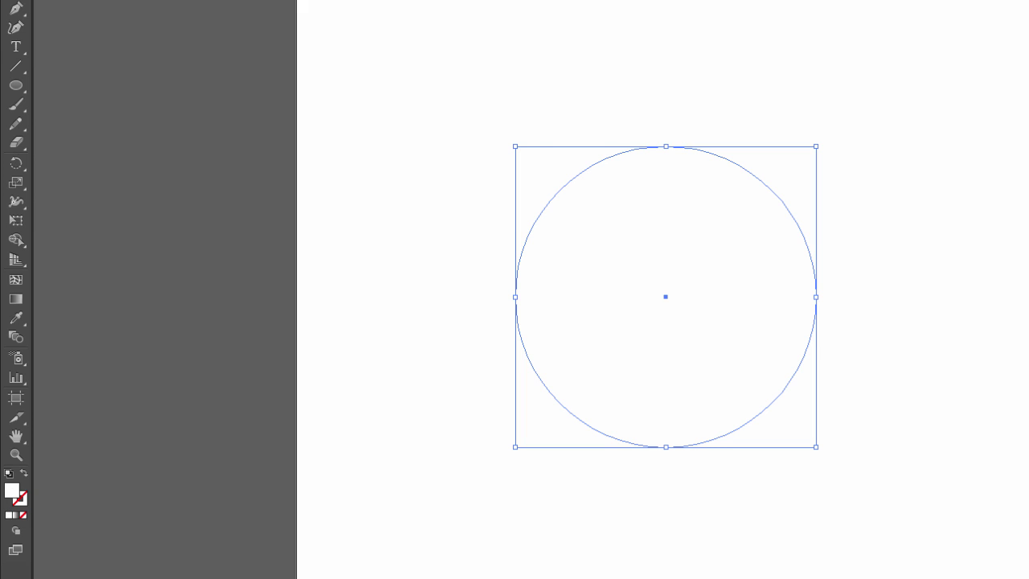
{"action": "key", "text": "ctrl+shift+a"}
Step: Reselect the grey circle and bring up the Swatches and Layers panels
{"action": "left_click", "coordinate": [635, 295]}
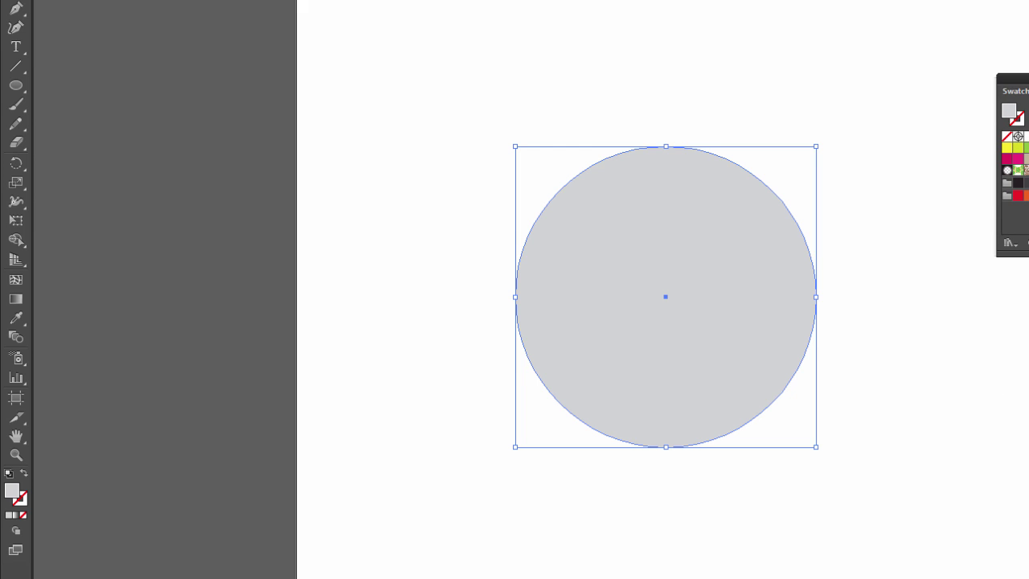
{"action": "key", "text": "ctrl+shift+a"}
{"action": "left_click", "coordinate": [769, 315]}
{"action": "key", "text": "F7"}
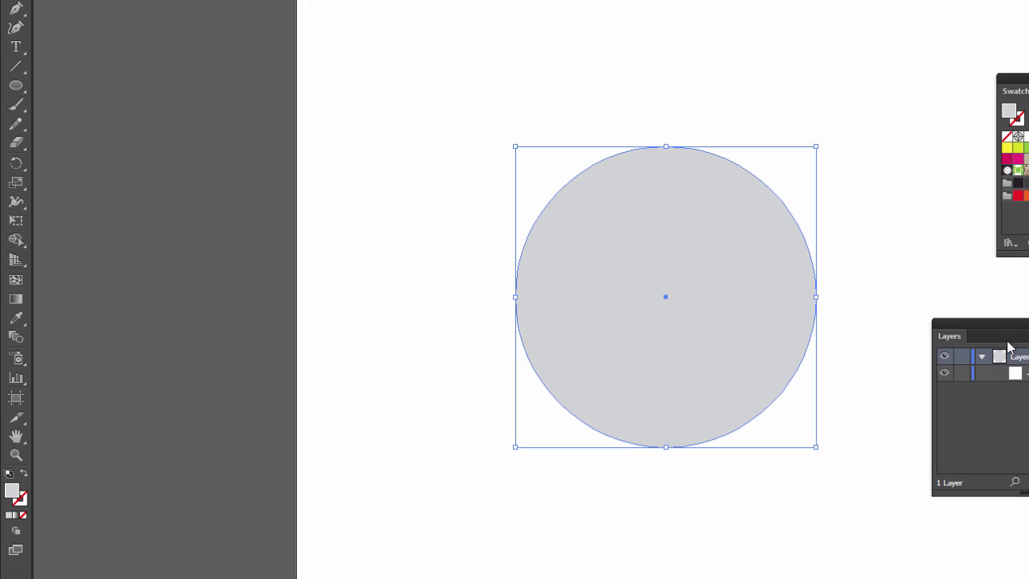
{"action": "mouse_move", "coordinate": [1020, 328]}
{"action": "left_mouse_down"}
{"action": "mouse_move", "coordinate": [991, 298]}
{"action": "mouse_move", "coordinate": [1008, 295]}
{"action": "left_mouse_up"}
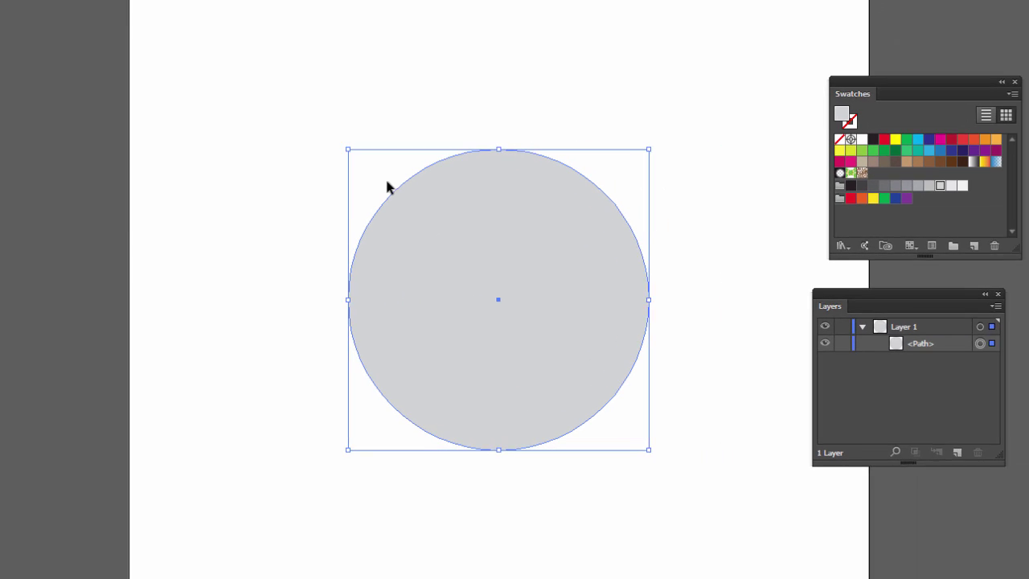
Step: Paste a copy of the circle in front and fill the copy lime green
{"action": "key", "text": "a"}
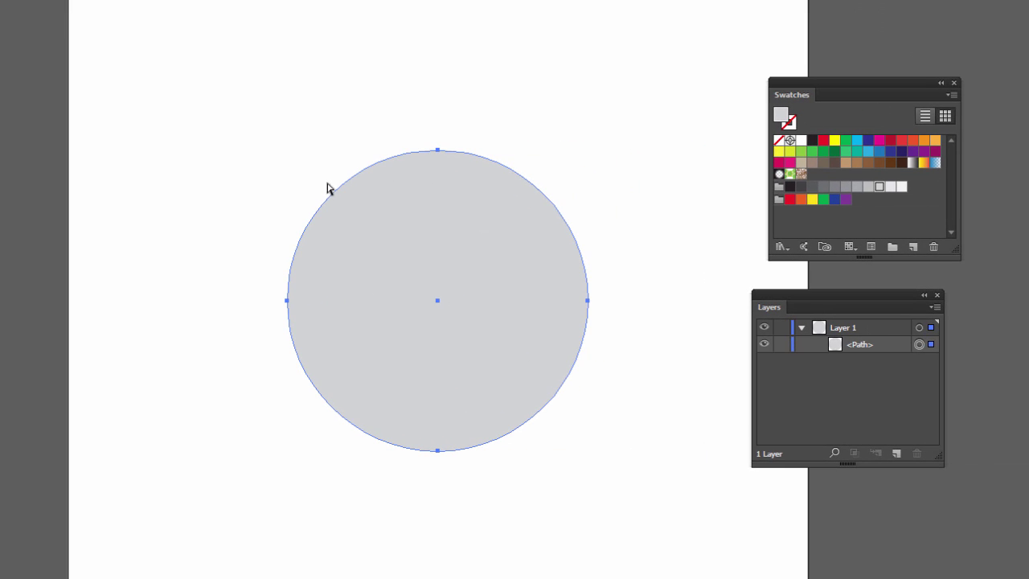
{"action": "key", "text": "ctrl+c"}
{"action": "key", "text": "ctrl+f"}
{"action": "key", "text": "v"}
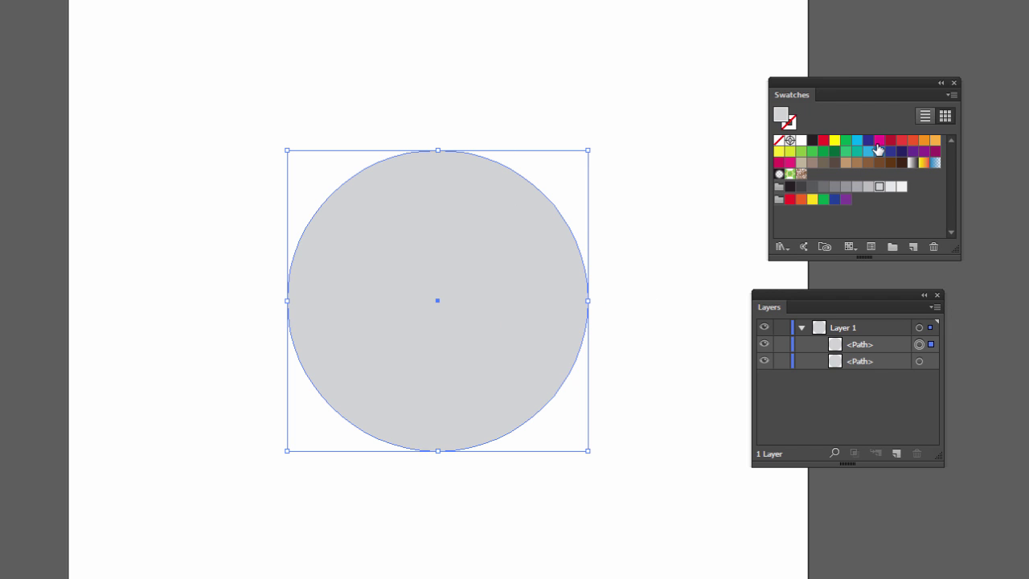
{"action": "left_click", "coordinate": [879, 141]}
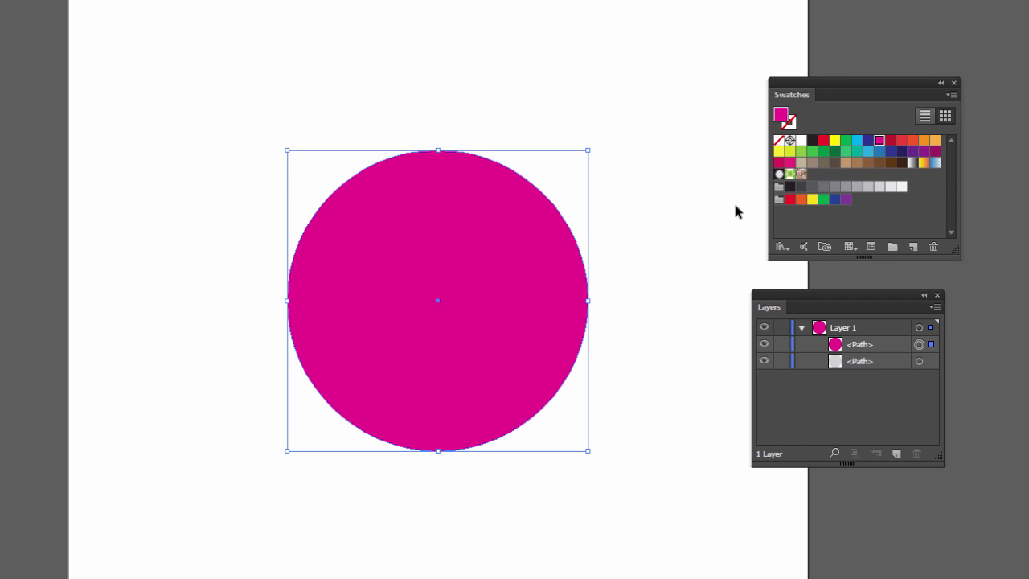
{"action": "left_click", "coordinate": [779, 151]}
{"action": "left_click", "coordinate": [791, 152]}
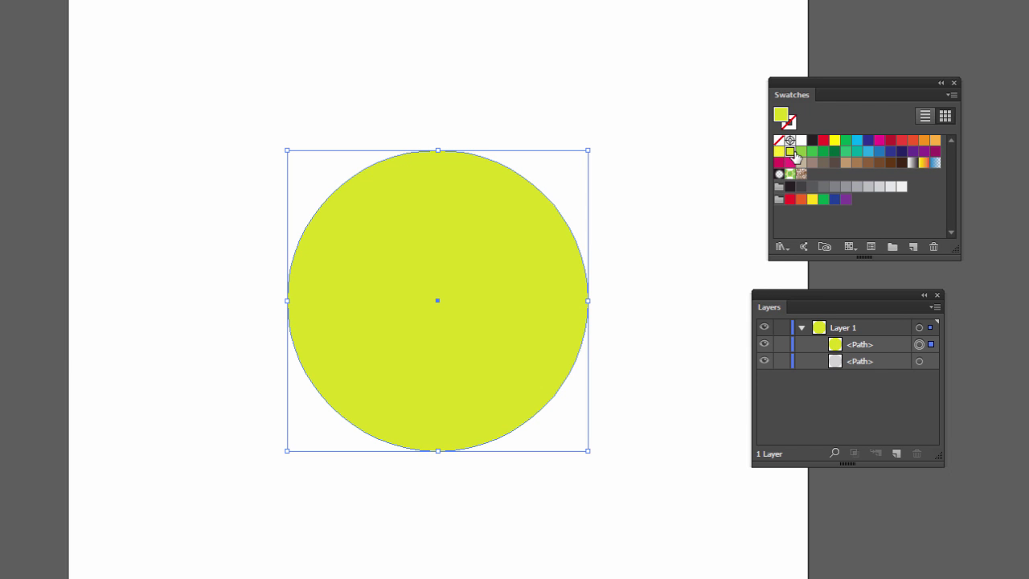
{"action": "left_click", "coordinate": [475, 57]}
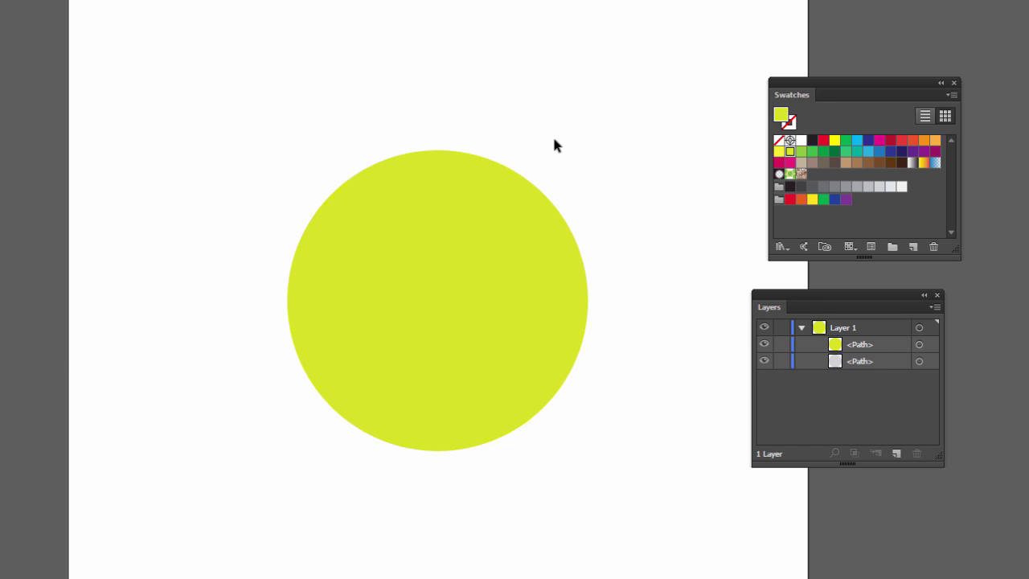
{"action": "left_click", "coordinate": [453, 209]}
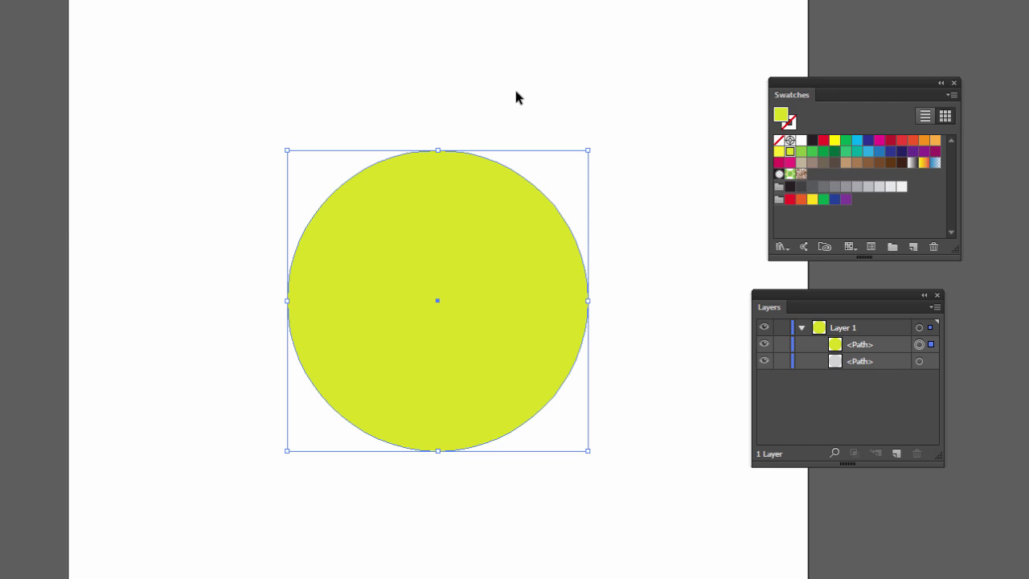
{"action": "key", "text": "a"}
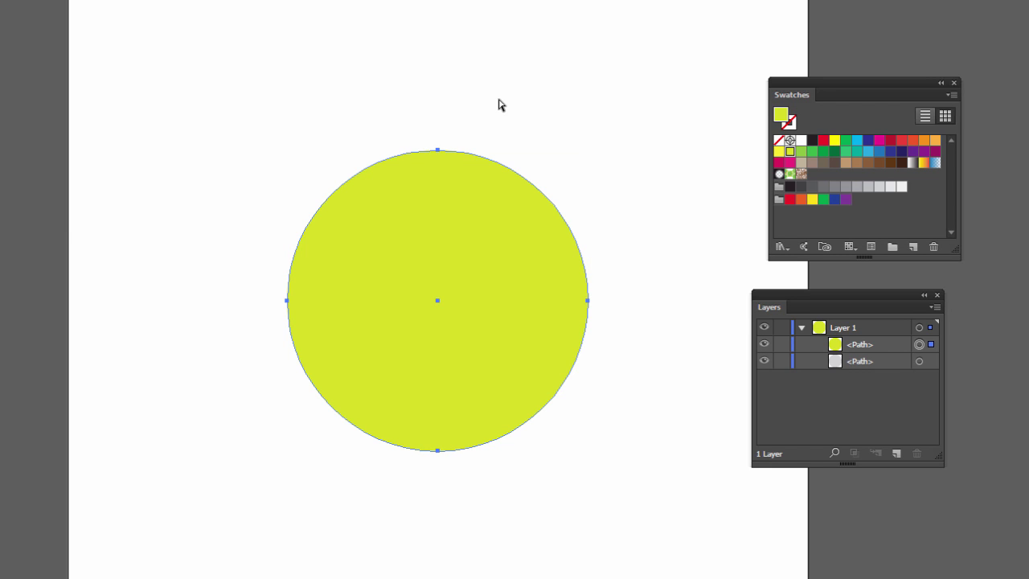
Step: Paste another lime circle in front and shrink it to about 285 px wide
{"action": "key", "text": "ctrl+c"}
{"action": "key", "text": "ctrl+f"}
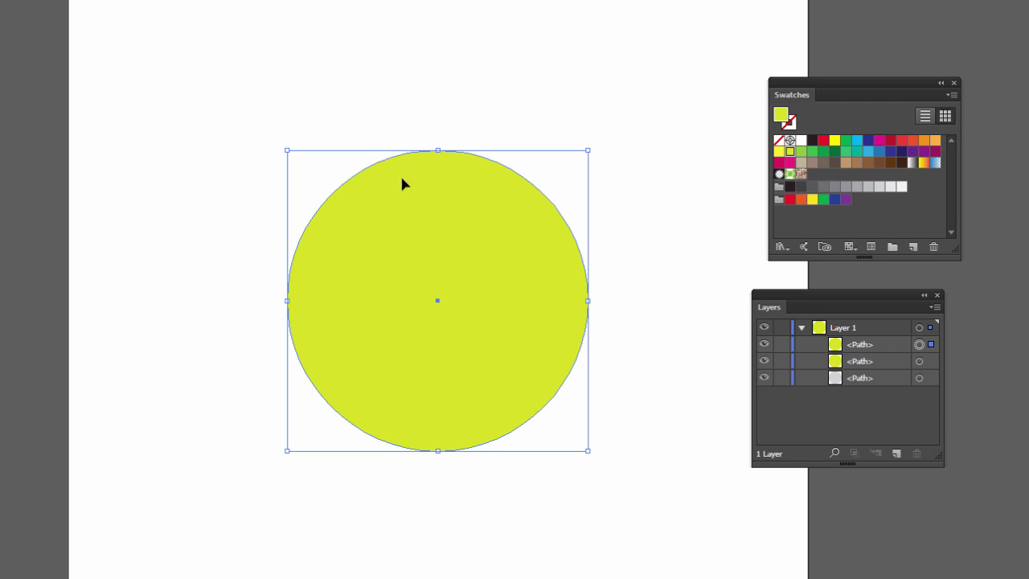
{"action": "key", "text": "ctrl+shift+a"}
{"action": "left_click", "coordinate": [919, 344]}
{"action": "left_click_drag", "start_coordinate": [590, 150], "coordinate": [574, 168]}
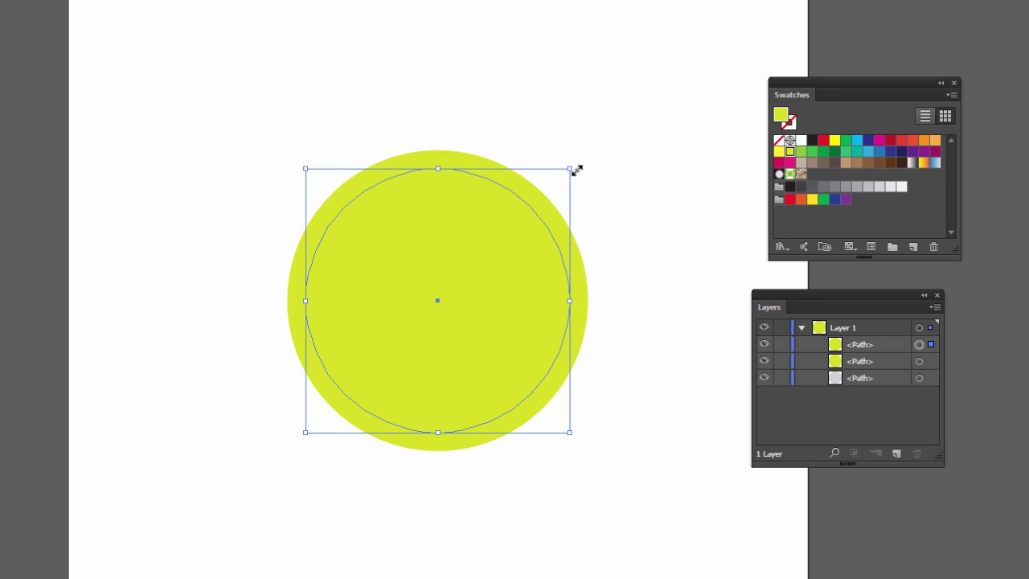
Step: Fill the larger middle circle with light grey to form the ring
{"action": "left_click", "coordinate": [541, 199]}
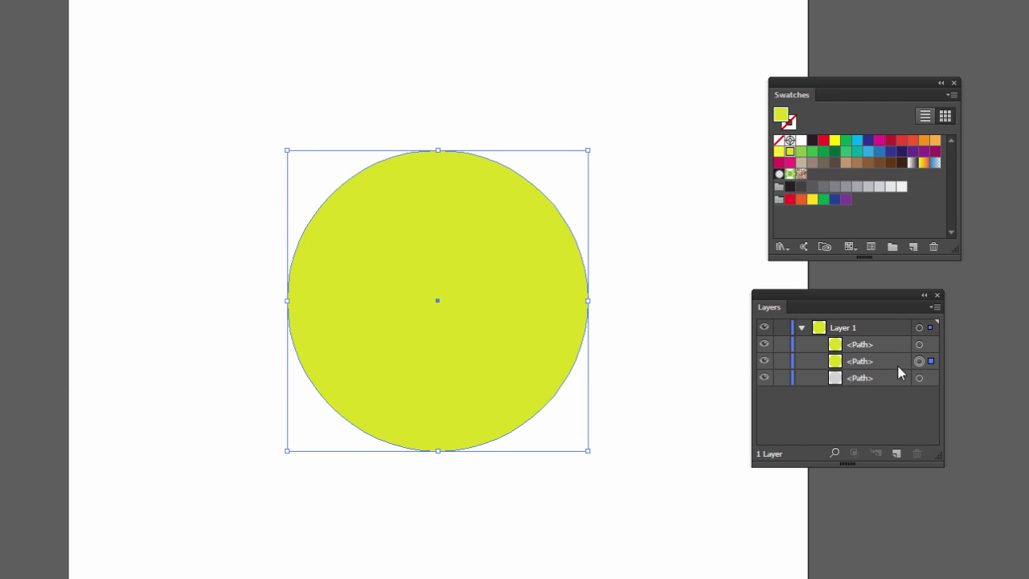
{"action": "left_click", "coordinate": [879, 187]}
{"action": "left_click", "coordinate": [892, 190]}
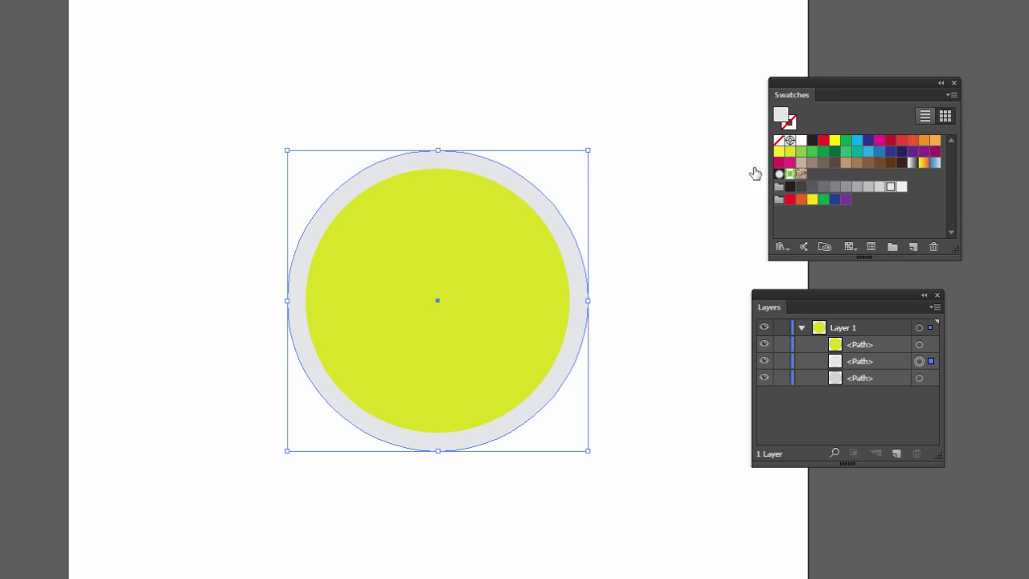
{"action": "left_click", "coordinate": [639, 119]}
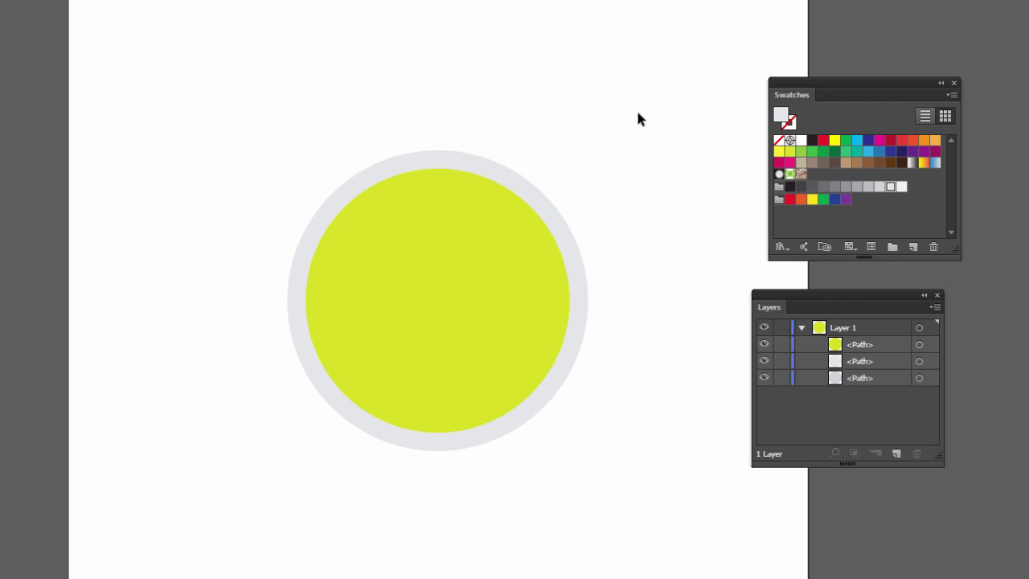
Step: Lock the bottom grey circle in the Layers panel
{"action": "left_click", "coordinate": [844, 378]}
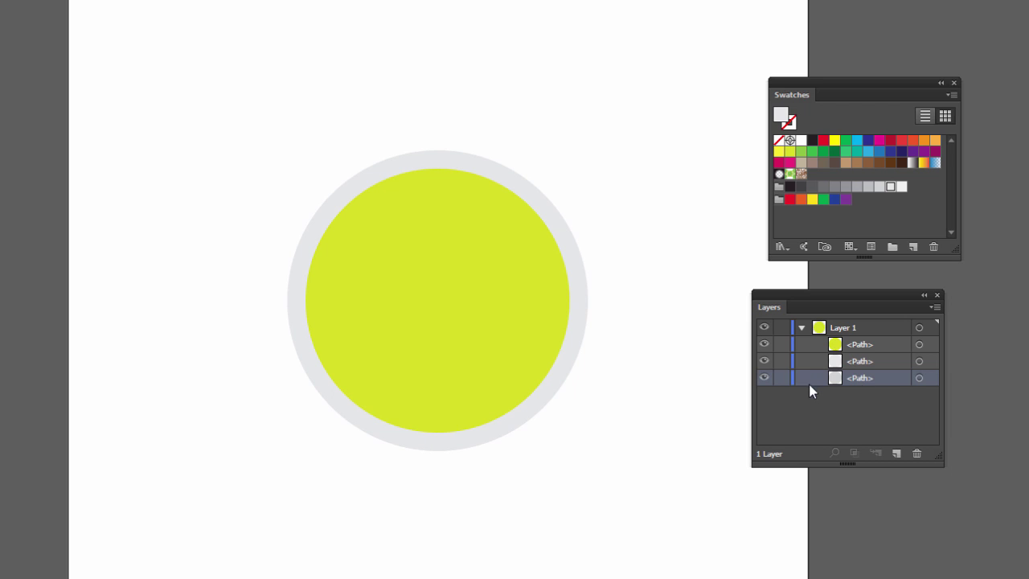
{"action": "left_click", "coordinate": [918, 380]}
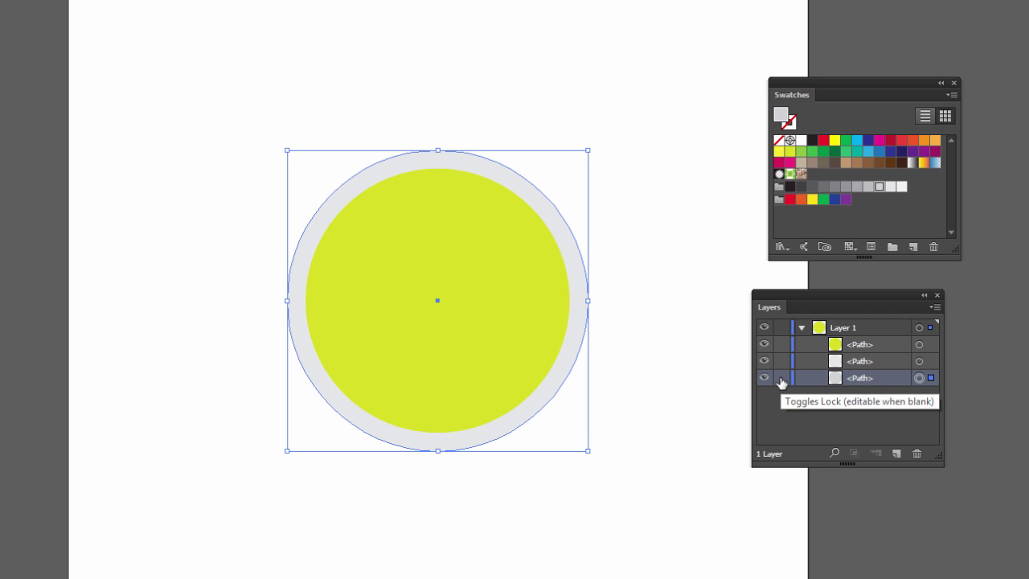
{"action": "left_click", "coordinate": [780, 378]}
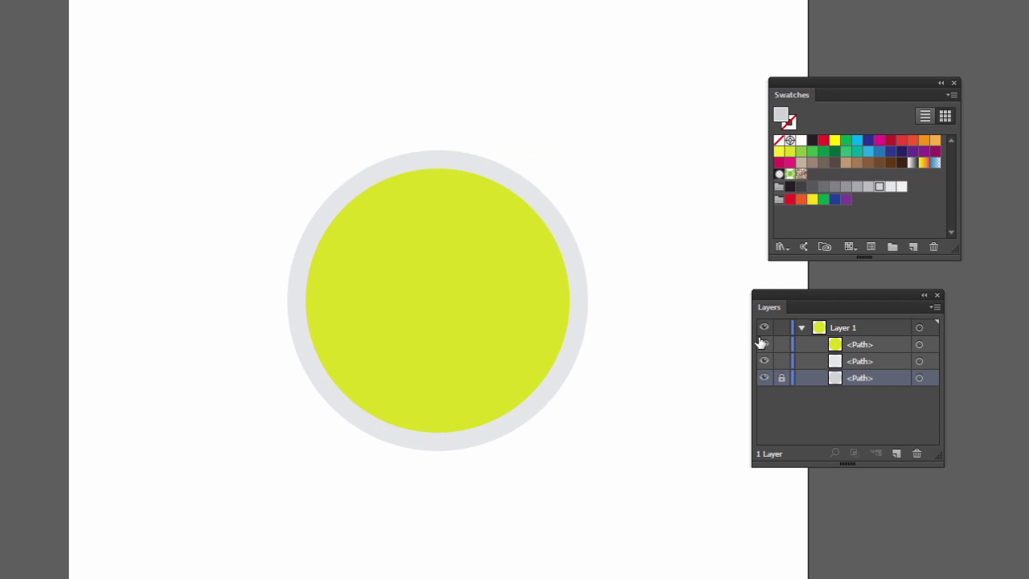
{"action": "left_click", "coordinate": [559, 219]}
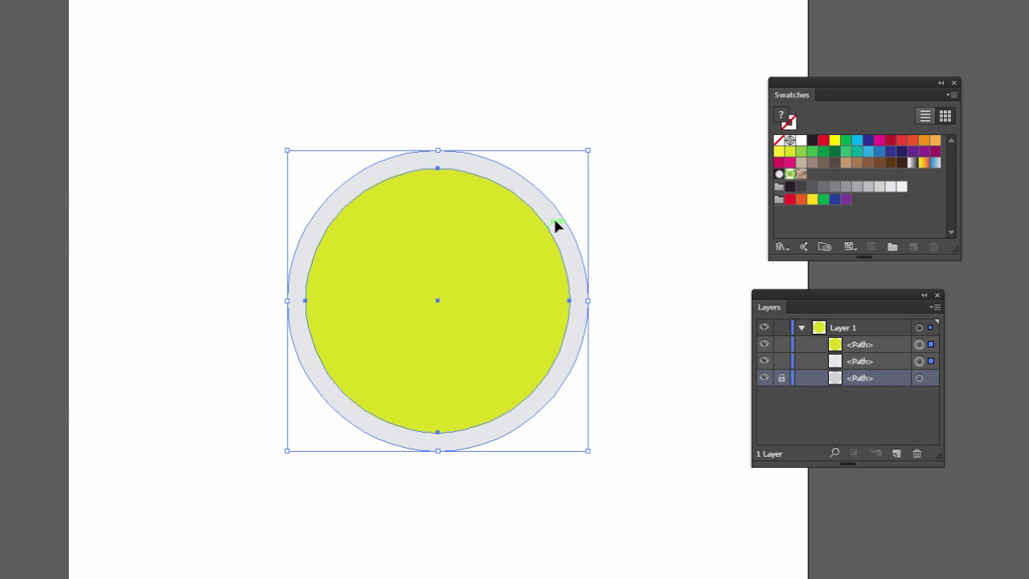
{"action": "left_click_drag", "start_coordinate": [554, 216], "coordinate": [282, 207]}
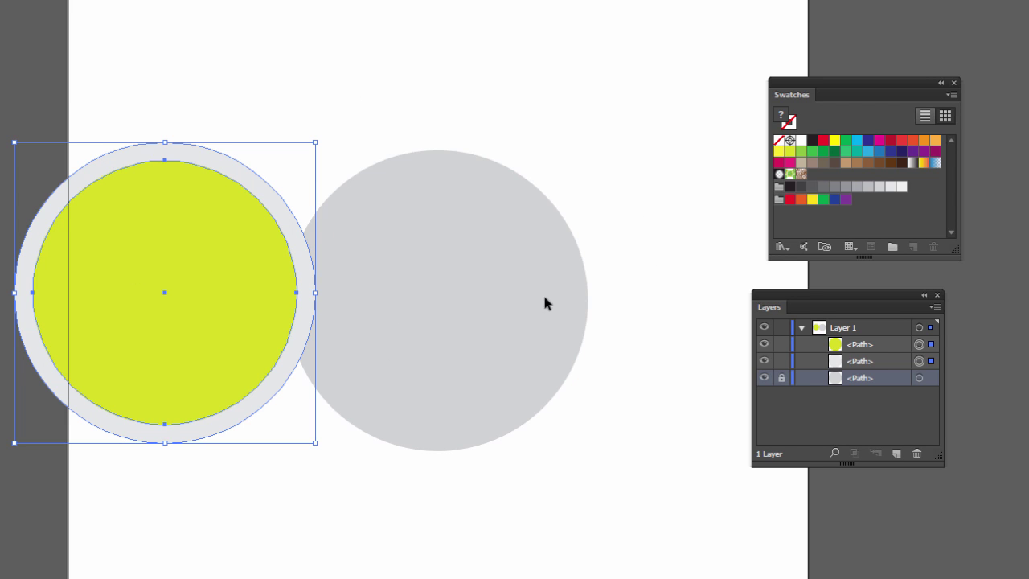
{"action": "left_click", "coordinate": [471, 144]}
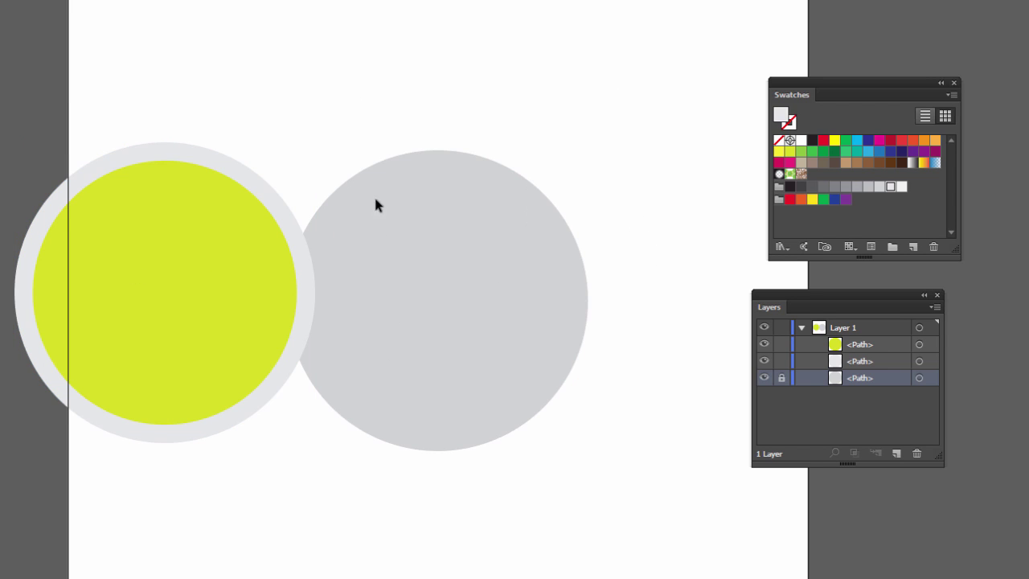
{"action": "left_click_drag", "start_coordinate": [657, 519], "coordinate": [485, 68]}
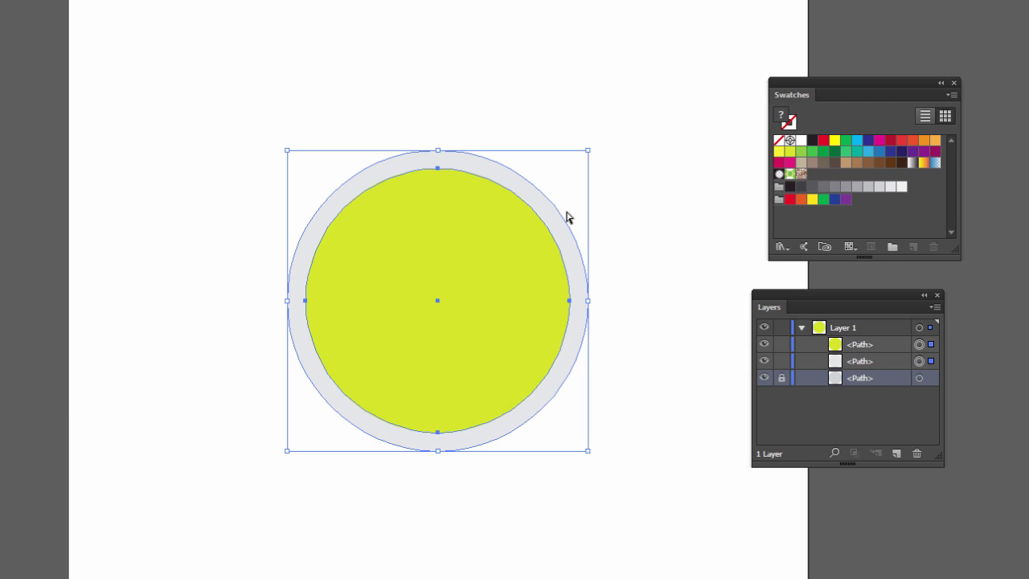
{"action": "left_click", "coordinate": [569, 169]}
{"action": "left_click", "coordinate": [523, 229]}
{"action": "left_click", "coordinate": [535, 201], "text": "shift"}
{"action": "left_click", "coordinate": [580, 111]}
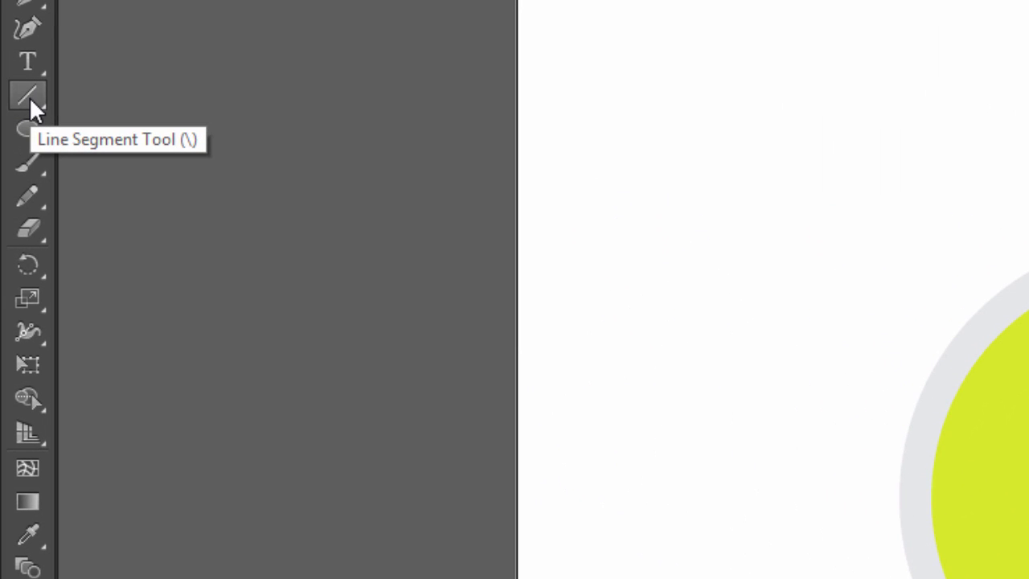
Step: Draw a diagonal line across the upper-right of the lime disc and grey ring, then select all
{"action": "left_click", "coordinate": [29, 96]}
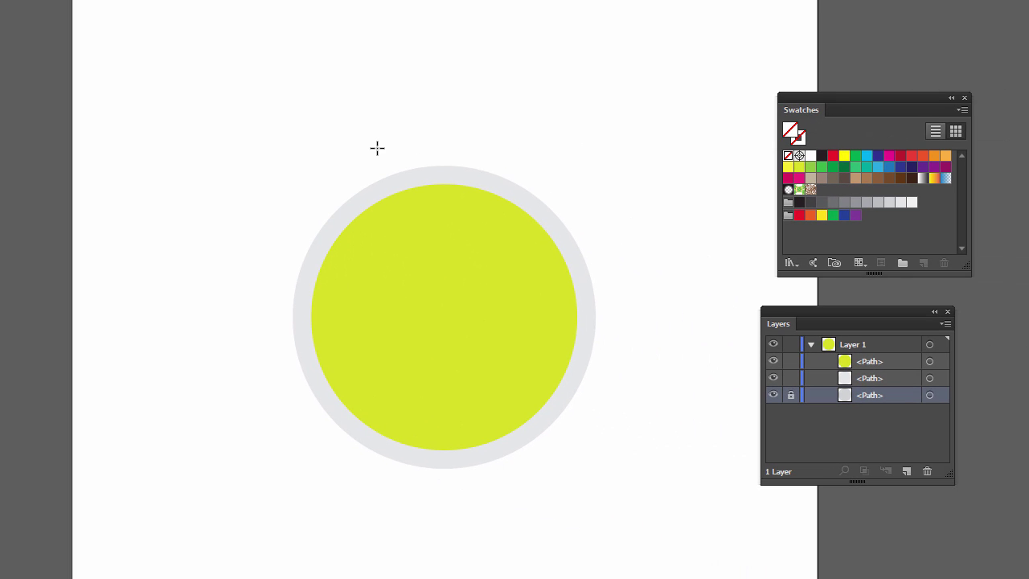
{"action": "left_click_drag", "start_coordinate": [371, 153], "coordinate": [614, 344]}
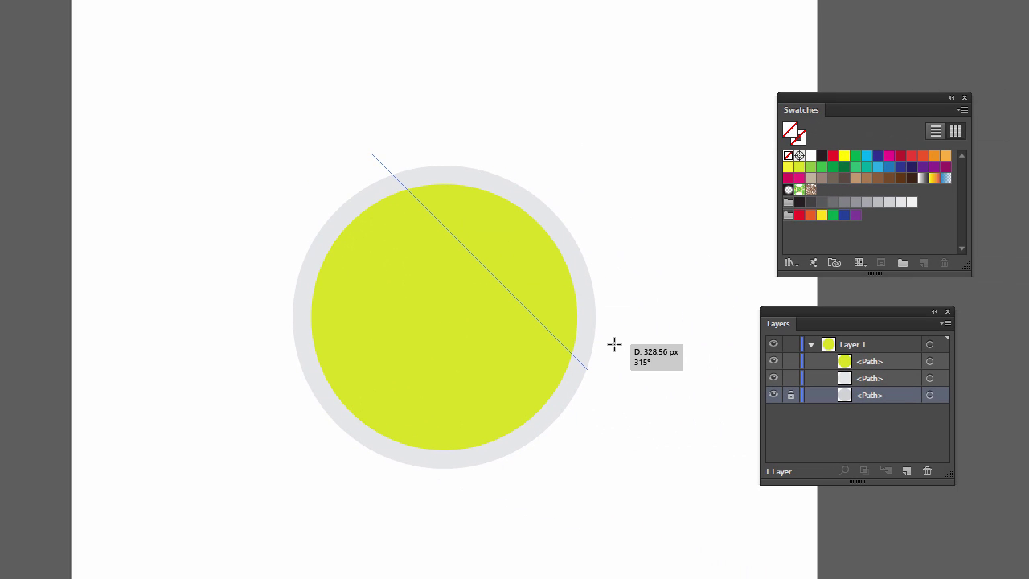
{"action": "mouse_move", "coordinate": [614, 344]}
{"action": "left_mouse_down"}
{"action": "mouse_move", "coordinate": [627, 347]}
{"action": "mouse_move", "coordinate": [590, 299]}
{"action": "mouse_move", "coordinate": [611, 332]}
{"action": "left_mouse_up"}
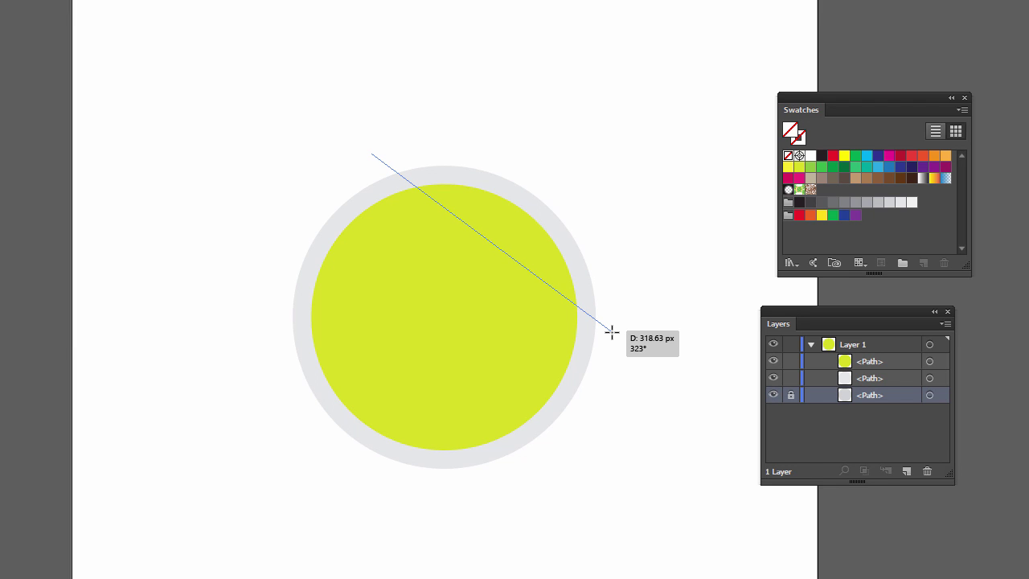
{"action": "left_click_drag", "start_coordinate": [611, 332], "coordinate": [613, 328]}
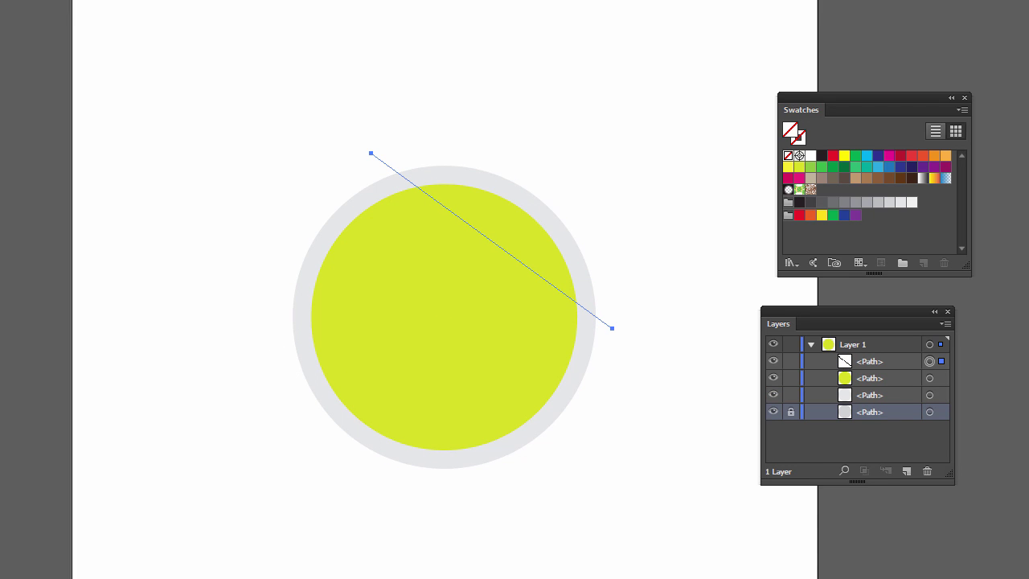
{"action": "key", "text": "v"}
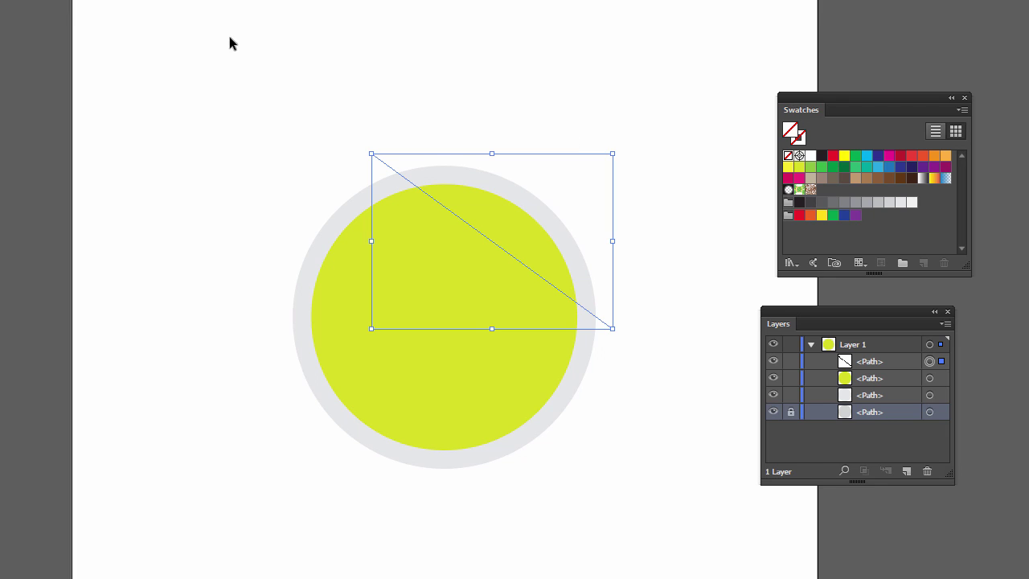
{"action": "key", "text": "ctrl+a"}
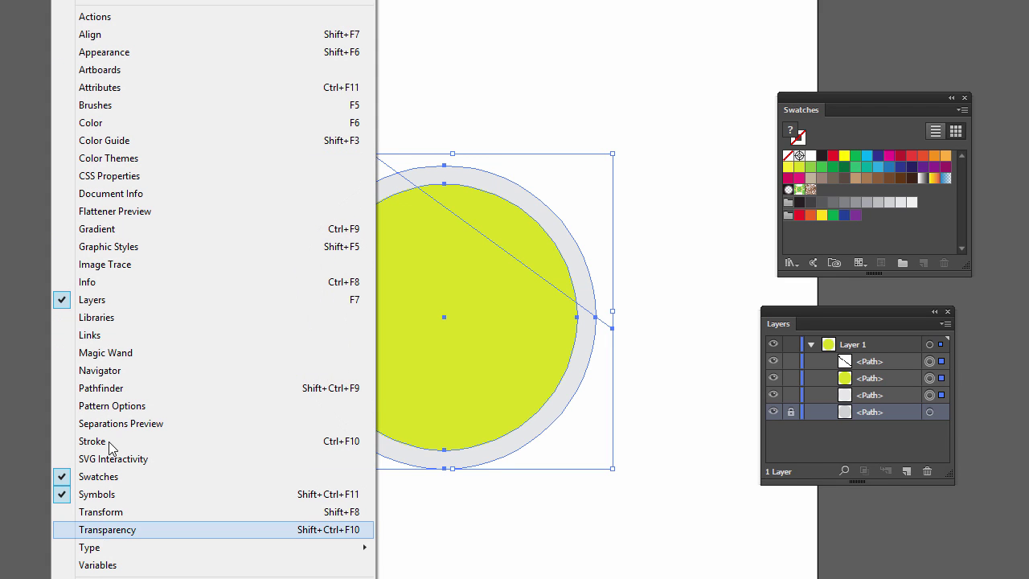
Step: Split the circles along the line with Pathfinder Divide, checking the cut with an undone test move
{"action": "left_click", "coordinate": [120, 402]}
{"action": "left_click_drag", "start_coordinate": [332, 185], "coordinate": [884, 495]}
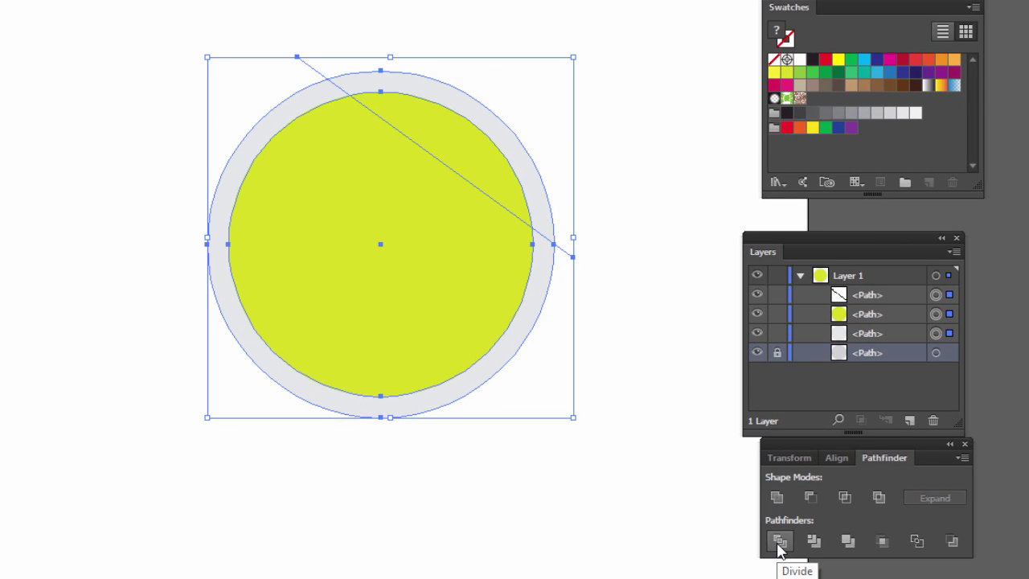
{"action": "left_click", "coordinate": [778, 545]}
{"action": "left_click", "coordinate": [447, 80]}
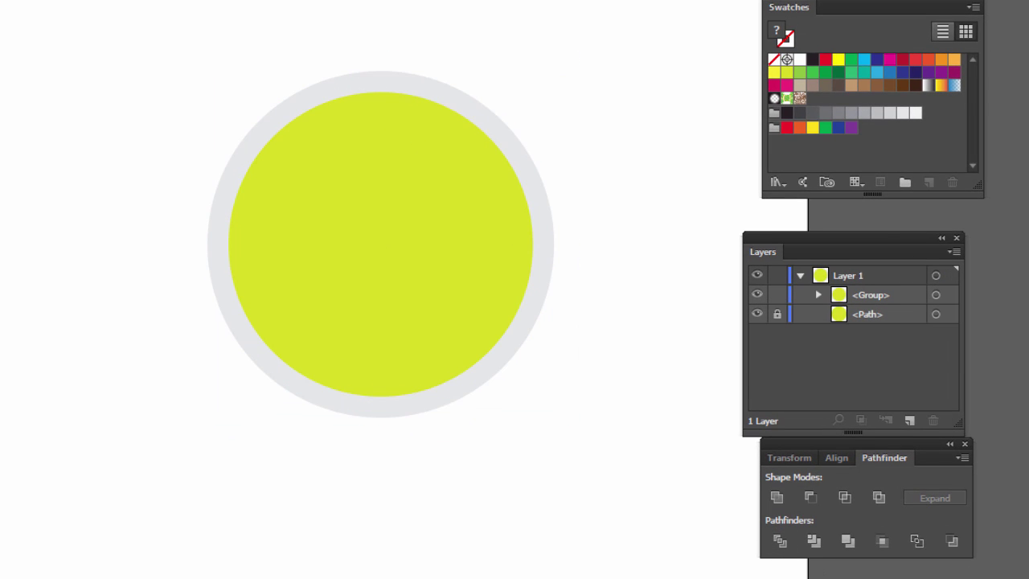
{"action": "left_click", "coordinate": [448, 80]}
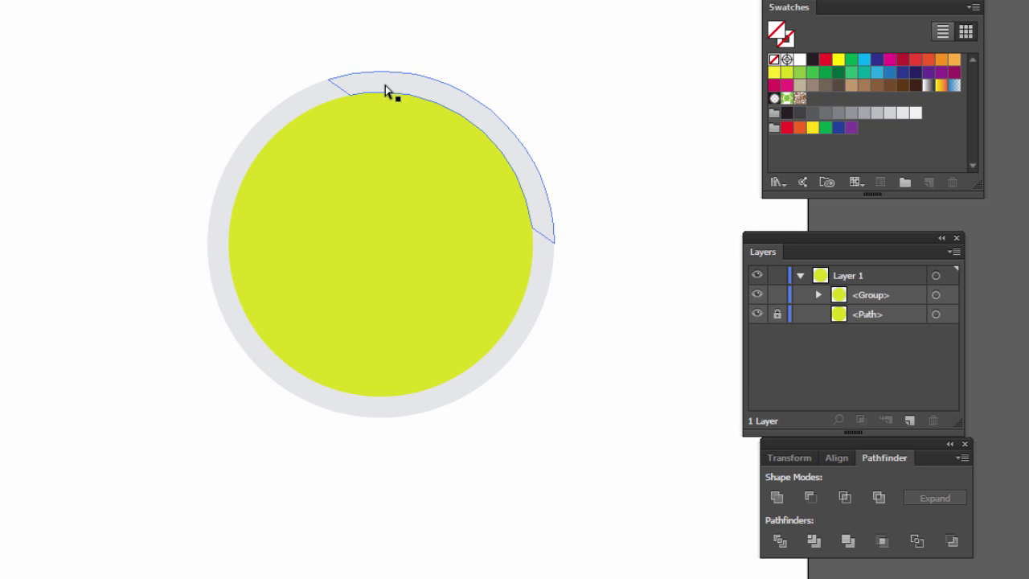
{"action": "left_click_drag", "start_coordinate": [385, 85], "coordinate": [419, 109]}
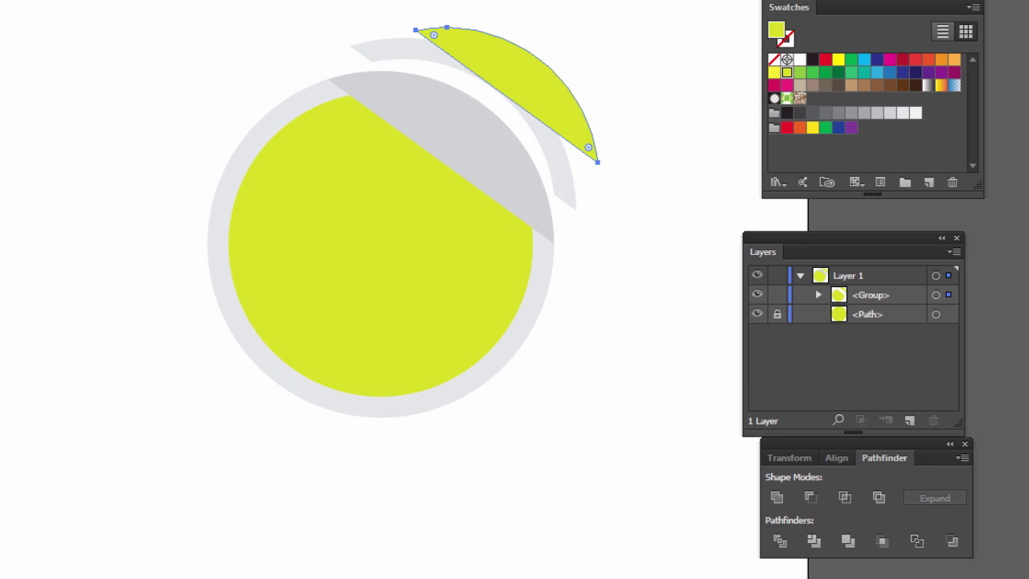
{"action": "key", "text": "ctrl+z"}
Step: Ungroup the divided pieces and select the top-right ring and inner disc slices
{"action": "left_click", "coordinate": [544, 34]}
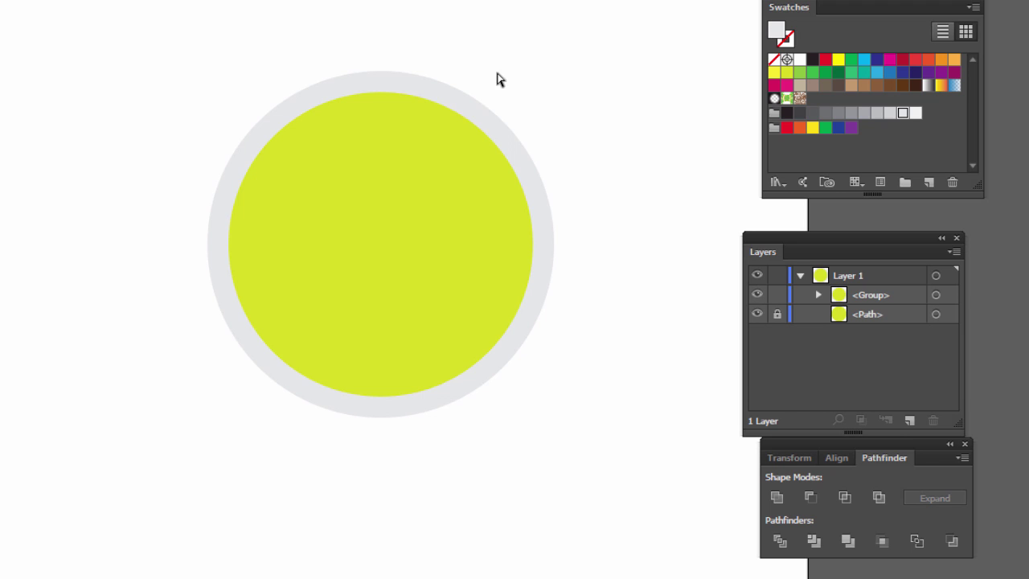
{"action": "left_click", "coordinate": [470, 112]}
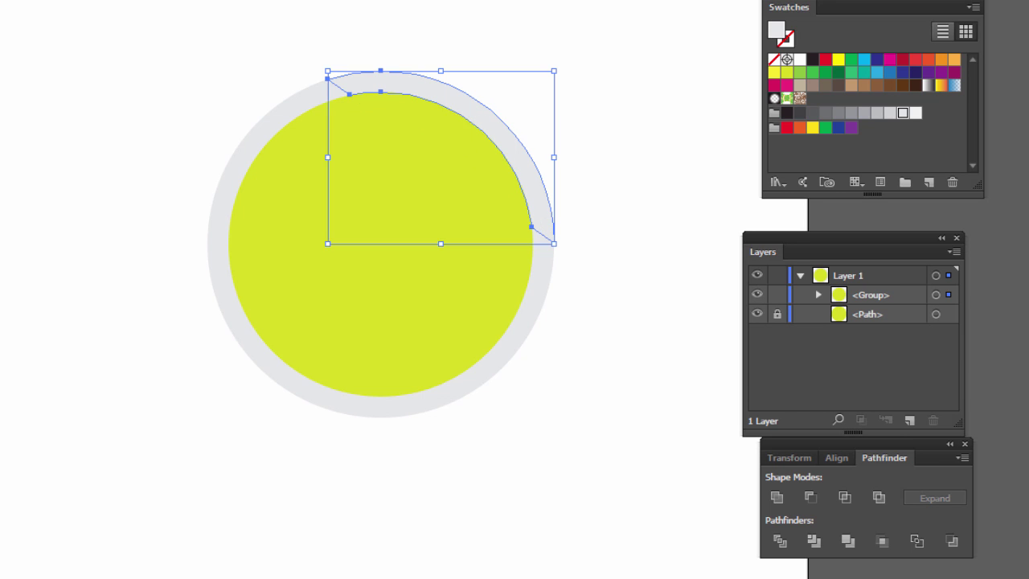
{"action": "left_click", "coordinate": [430, 139]}
{"action": "right_click", "coordinate": [431, 138]}
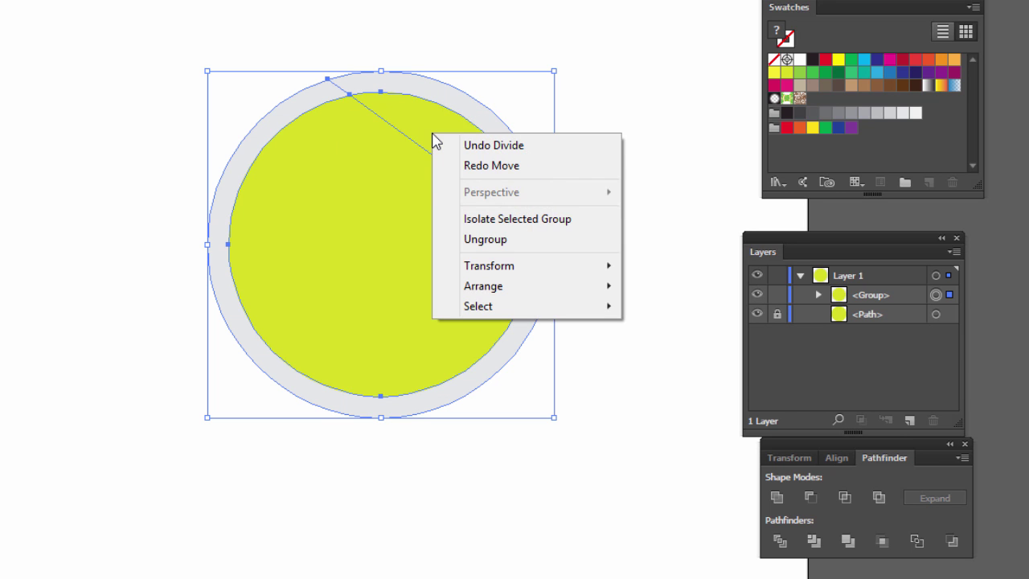
{"action": "left_click", "coordinate": [525, 243]}
{"action": "left_click", "coordinate": [478, 99]}
{"action": "left_click", "coordinate": [464, 103]}
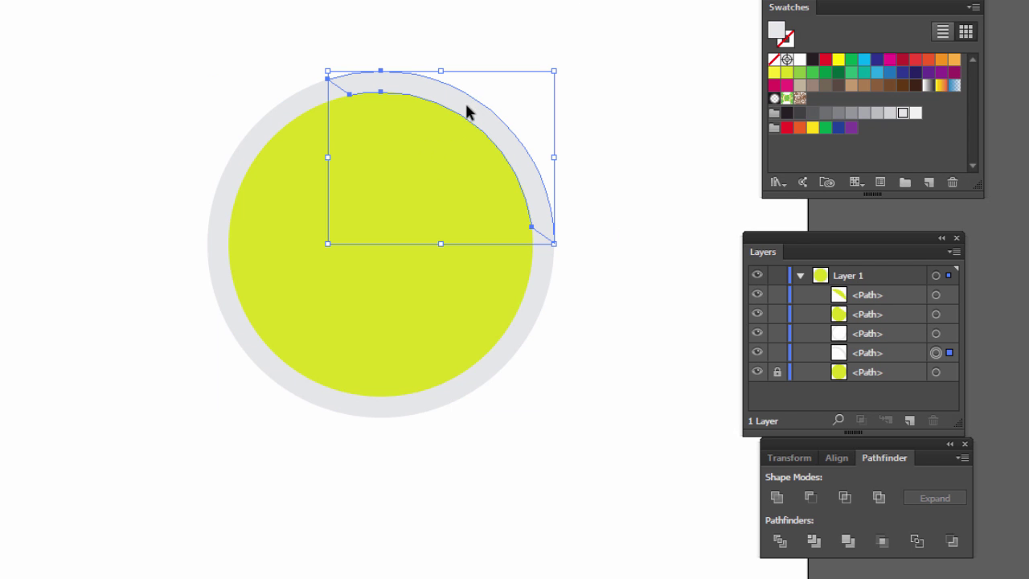
{"action": "left_click", "coordinate": [456, 140], "text": "shift"}
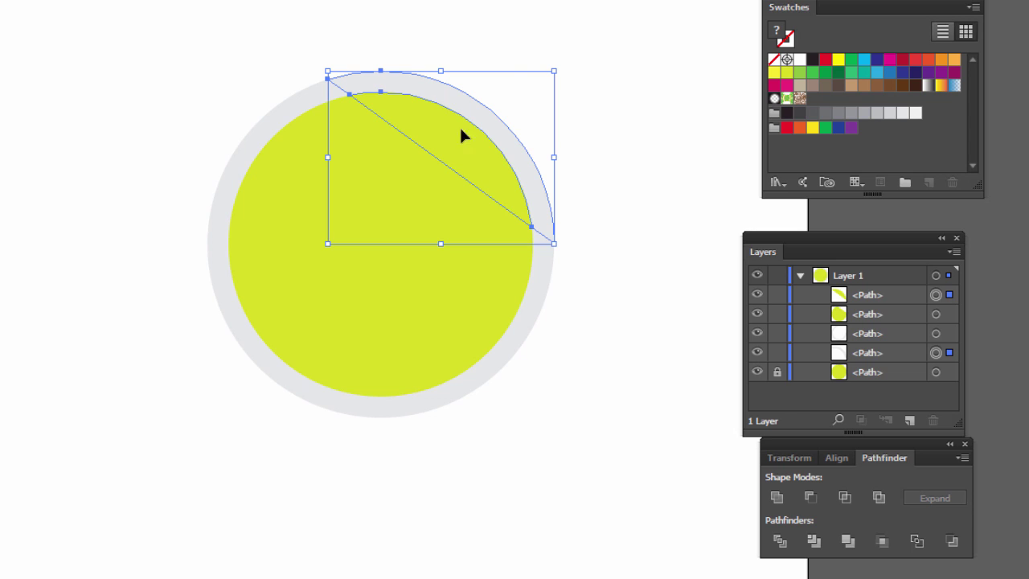
Step: Move the top-right ring and disc slices up and right off the disc
{"action": "left_click", "coordinate": [487, 117]}
{"action": "left_click", "coordinate": [485, 120]}
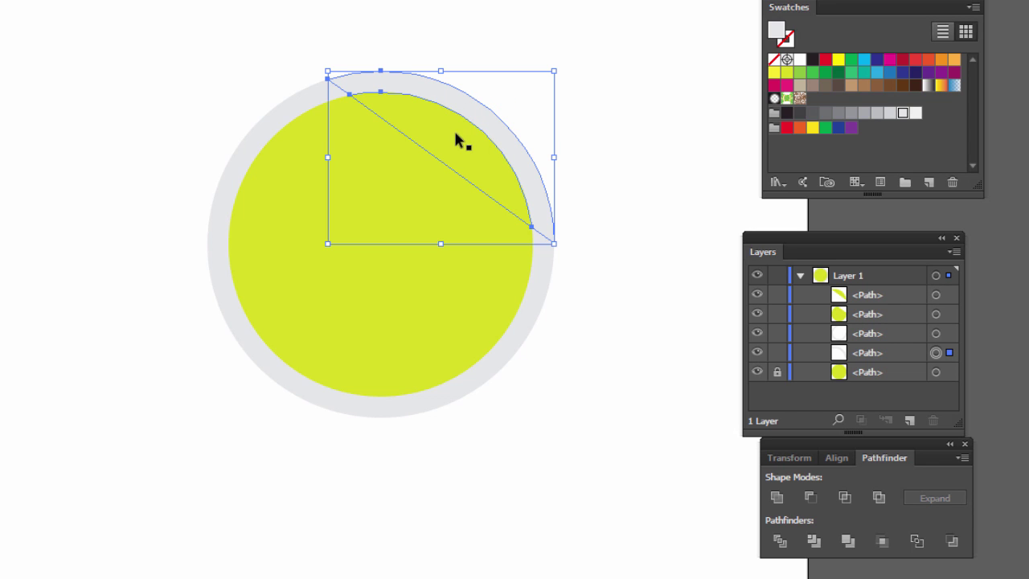
{"action": "left_click", "coordinate": [455, 141], "text": "shift"}
{"action": "mouse_move", "coordinate": [476, 105]}
{"action": "left_mouse_down"}
{"action": "mouse_move", "coordinate": [532, 70]}
{"action": "mouse_move", "coordinate": [535, 51]}
{"action": "left_mouse_up"}
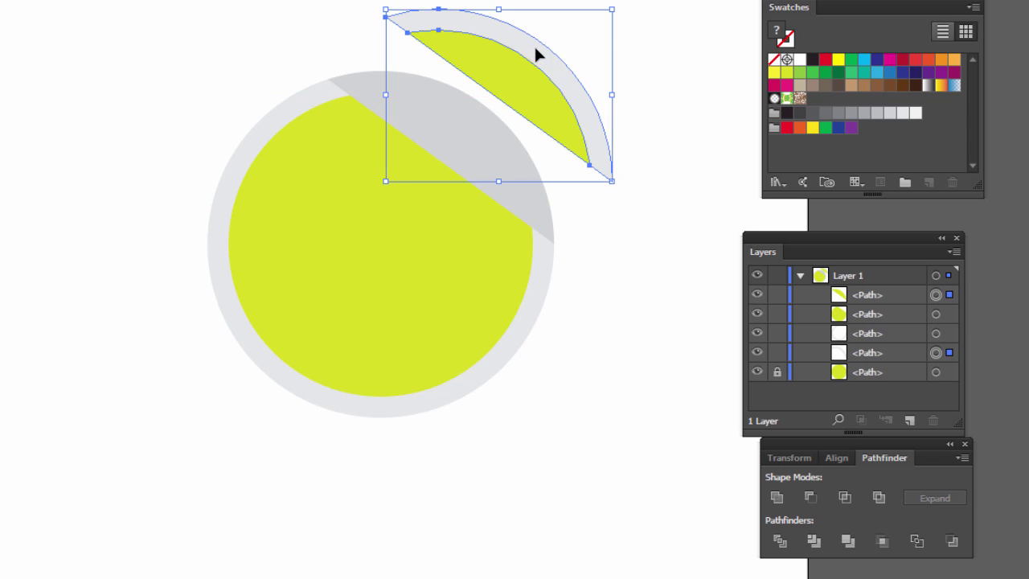
Step: Merge the two lifted slices into one flap with Pathfinder Unite
{"action": "key", "text": "ctrl+shift+a"}
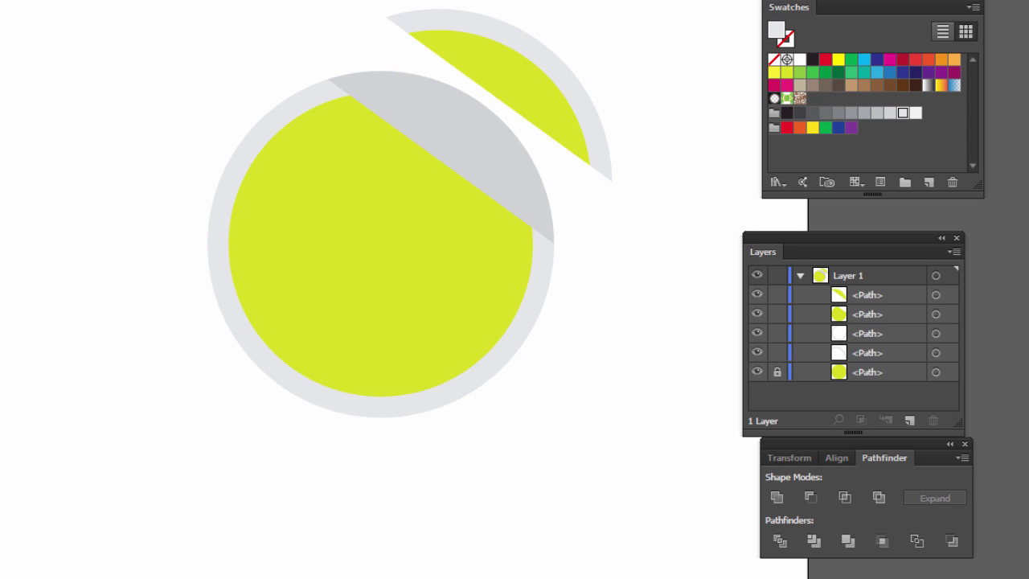
{"action": "left_click_drag", "start_coordinate": [592, 1], "coordinate": [537, 95]}
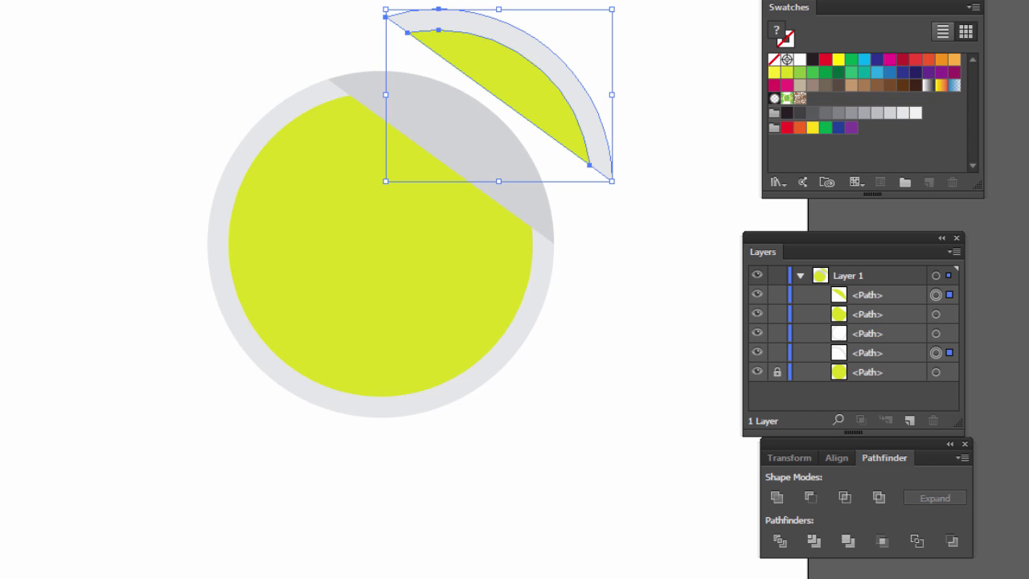
{"action": "left_click", "coordinate": [778, 496]}
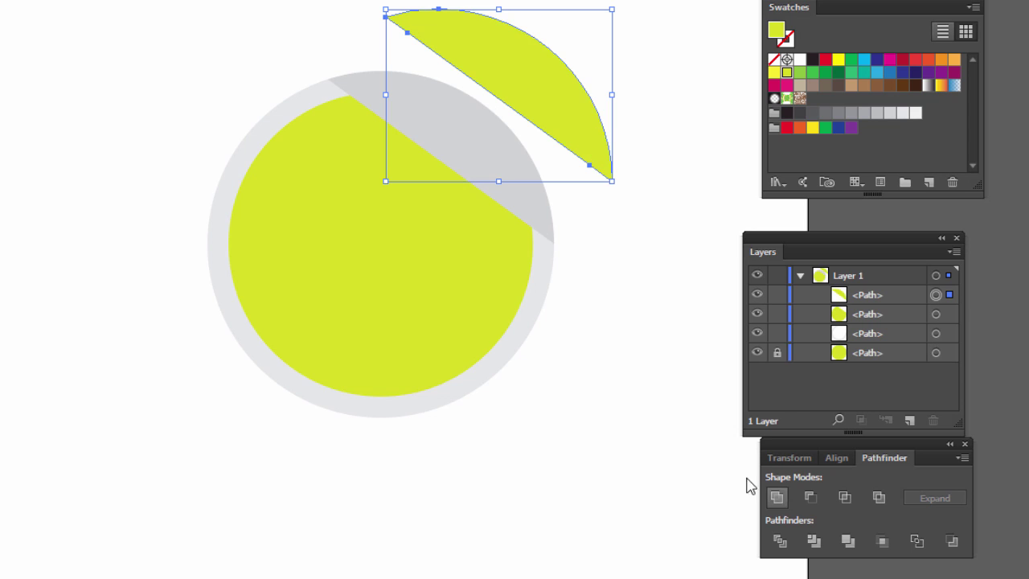
{"action": "left_click", "coordinate": [535, 342]}
{"action": "left_click", "coordinate": [526, 48]}
{"action": "left_click", "coordinate": [528, 69], "text": "shift"}
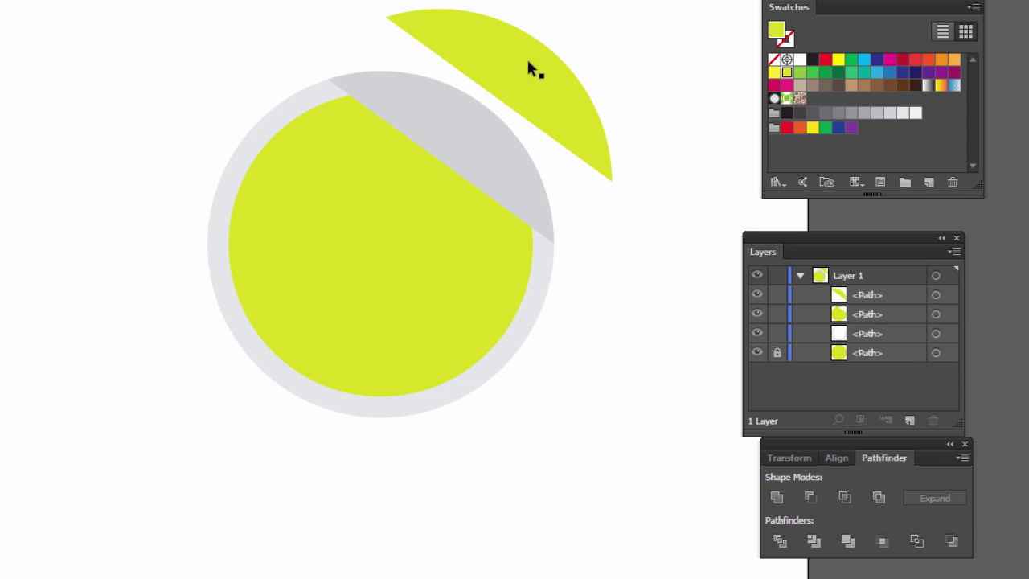
{"action": "left_click", "coordinate": [528, 69]}
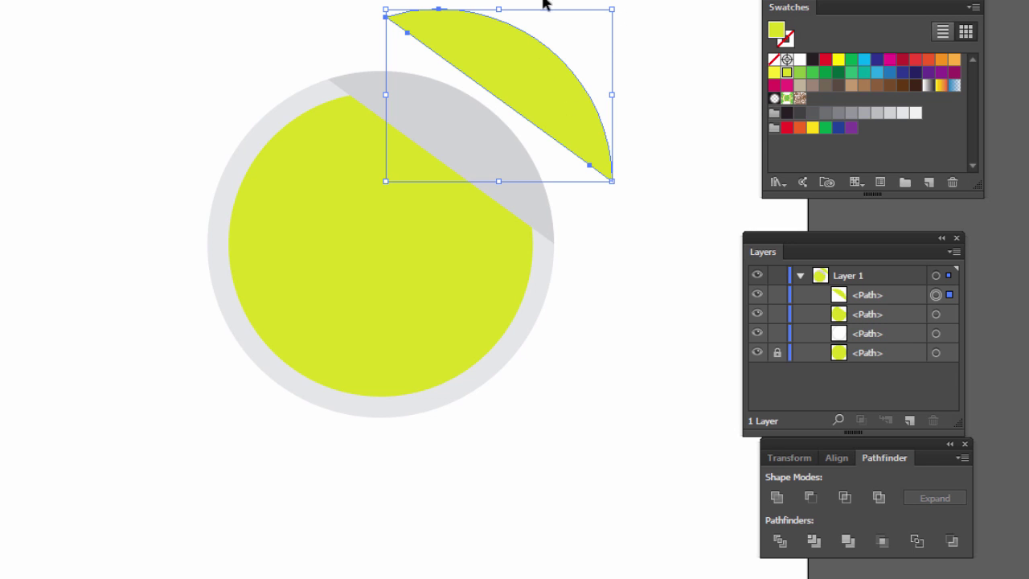
{"action": "left_click", "coordinate": [524, 56]}
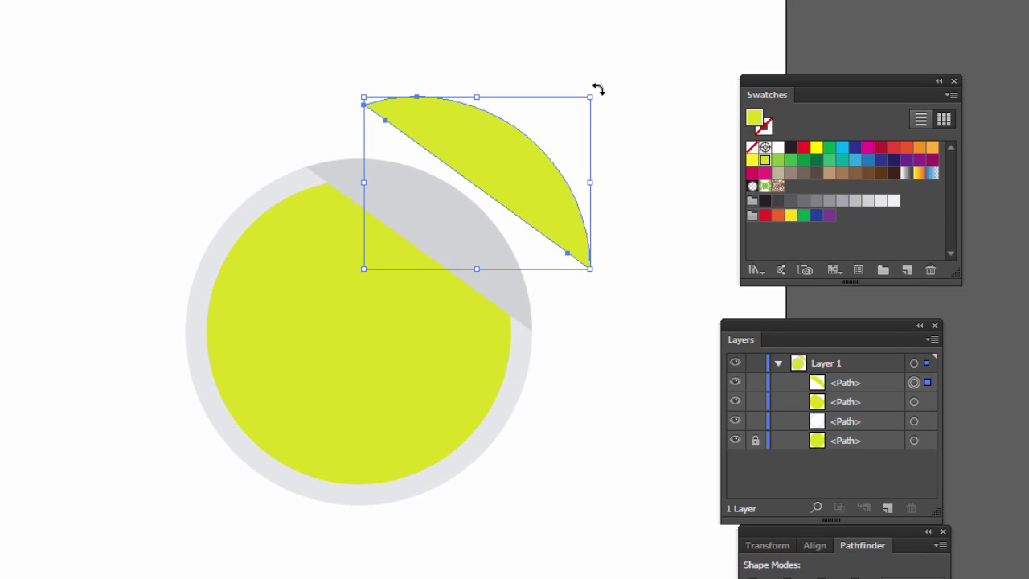
Step: Rotate the flap about 23 degrees and lay its straight edge onto the diagonal cut line
{"action": "mouse_move", "coordinate": [598, 90]}
{"action": "left_mouse_down"}
{"action": "mouse_move", "coordinate": [606, 201]}
{"action": "mouse_move", "coordinate": [583, 248]}
{"action": "mouse_move", "coordinate": [523, 294]}
{"action": "mouse_move", "coordinate": [423, 292]}
{"action": "mouse_move", "coordinate": [348, 249]}
{"action": "mouse_move", "coordinate": [381, 282]}
{"action": "mouse_move", "coordinate": [359, 263]}
{"action": "mouse_move", "coordinate": [423, 292]}
{"action": "mouse_move", "coordinate": [368, 262]}
{"action": "left_mouse_up"}
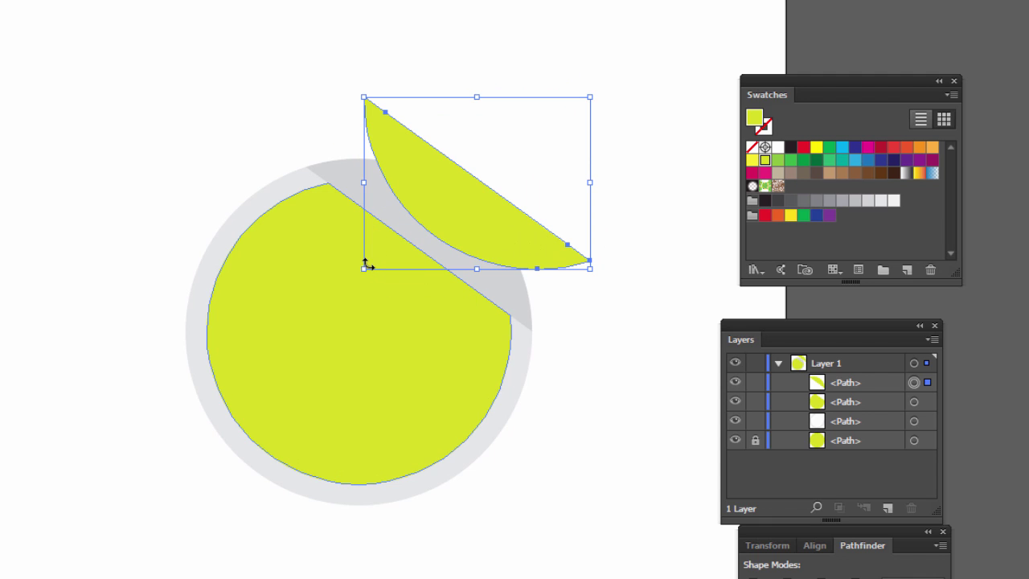
{"action": "left_click", "coordinate": [518, 97]}
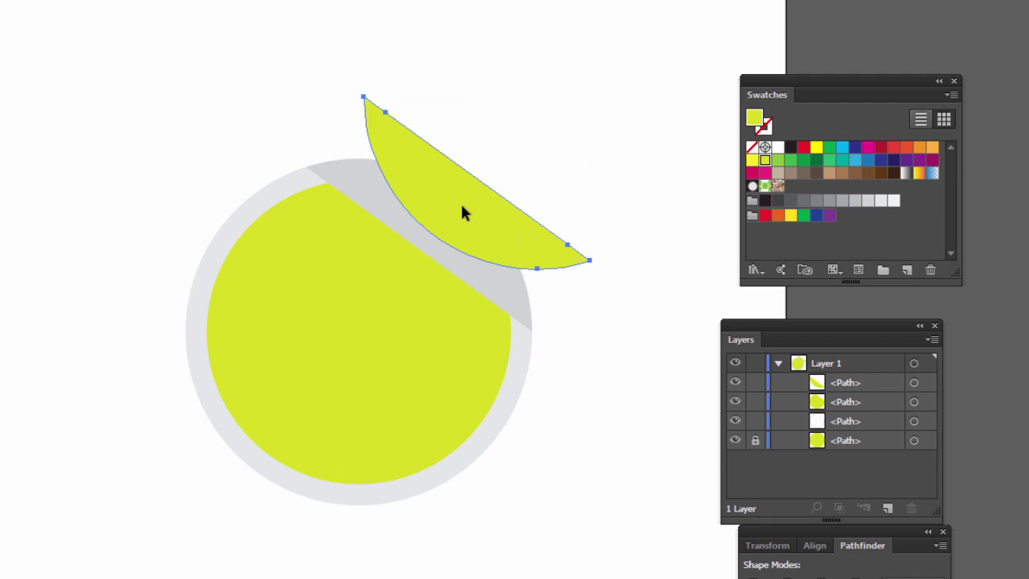
{"action": "mouse_move", "coordinate": [464, 211]}
{"action": "left_mouse_down"}
{"action": "mouse_move", "coordinate": [432, 235]}
{"action": "mouse_move", "coordinate": [407, 282]}
{"action": "mouse_move", "coordinate": [540, 107]}
{"action": "left_mouse_up"}
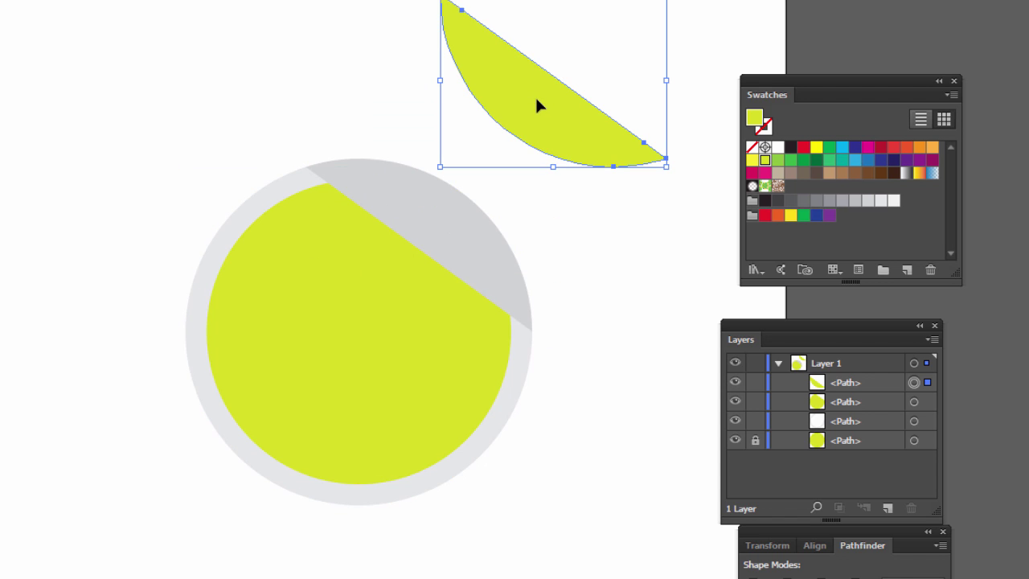
{"action": "mouse_move", "coordinate": [537, 104]}
{"action": "left_mouse_down"}
{"action": "mouse_move", "coordinate": [438, 222]}
{"action": "mouse_move", "coordinate": [433, 251]}
{"action": "mouse_move", "coordinate": [414, 263]}
{"action": "mouse_move", "coordinate": [455, 211]}
{"action": "mouse_move", "coordinate": [473, 232]}
{"action": "mouse_move", "coordinate": [438, 240]}
{"action": "mouse_move", "coordinate": [459, 232]}
{"action": "mouse_move", "coordinate": [465, 242]}
{"action": "mouse_move", "coordinate": [404, 286]}
{"action": "left_mouse_up"}
{"action": "left_click", "coordinate": [542, 50]}
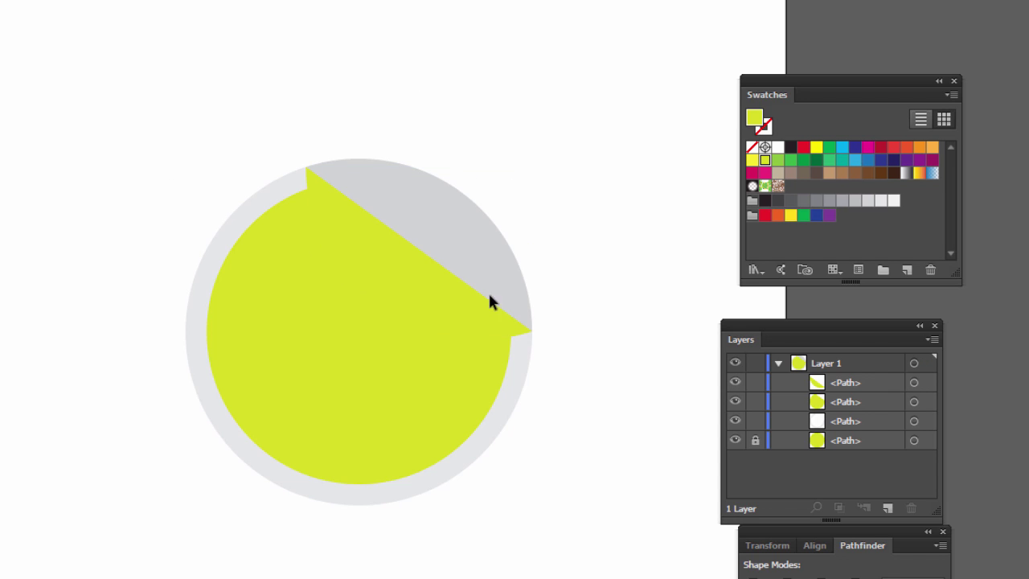
{"action": "left_click", "coordinate": [402, 241]}
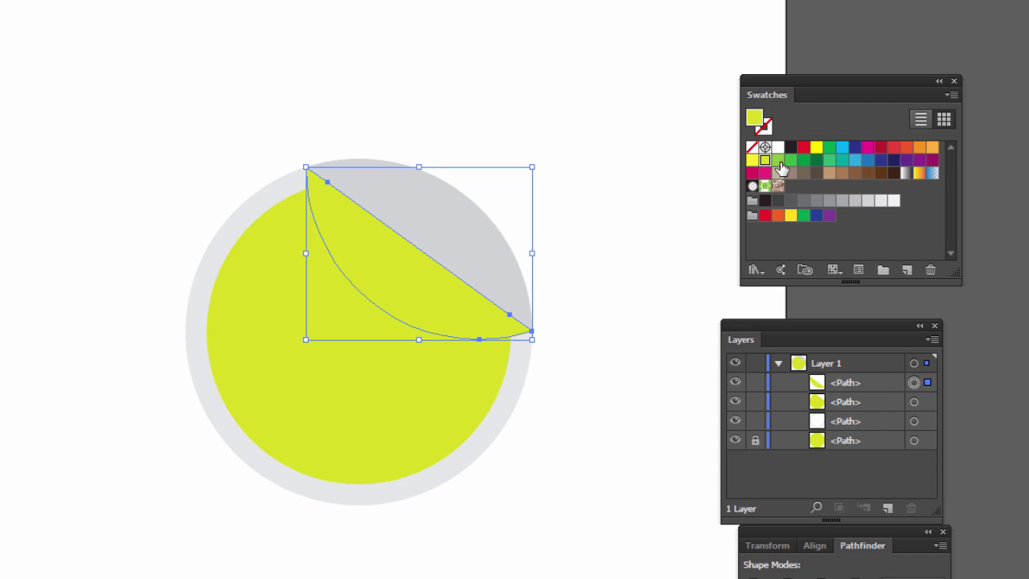
{"action": "left_click", "coordinate": [778, 160]}
{"action": "left_click", "coordinate": [428, 40]}
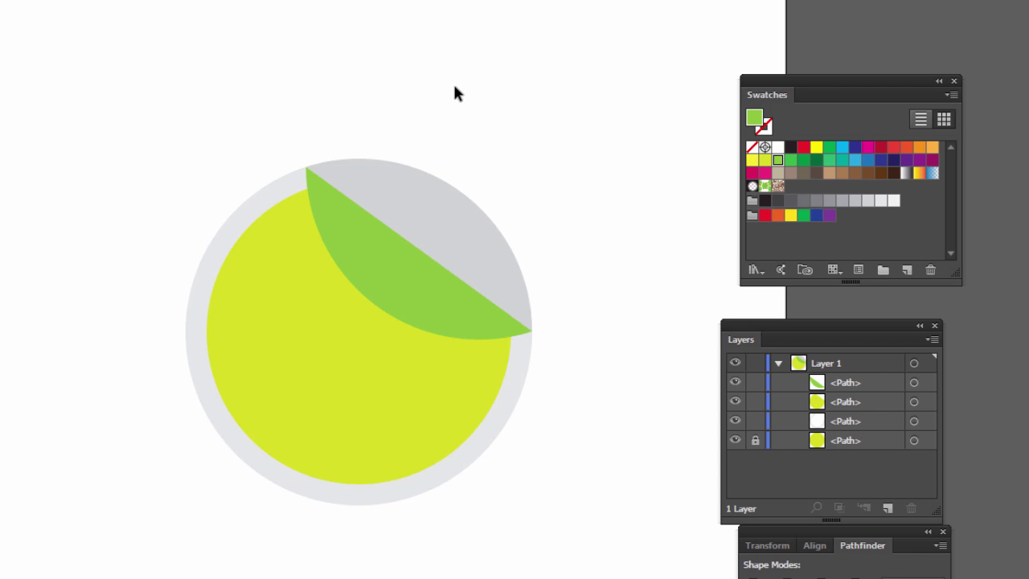
{"action": "left_click", "coordinate": [360, 265]}
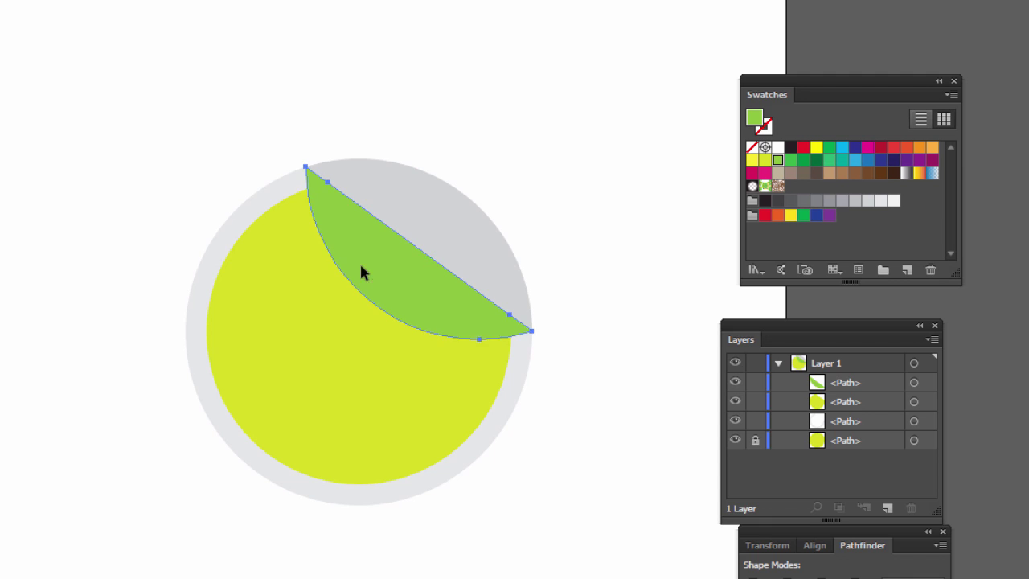
{"action": "left_click", "coordinate": [566, 38]}
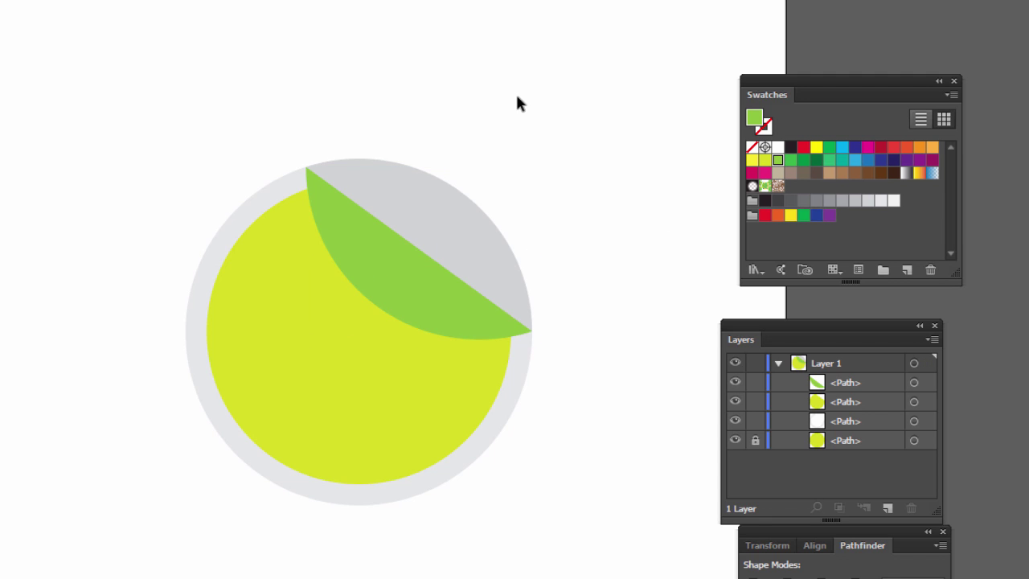
{"action": "left_click_drag", "start_coordinate": [574, 193], "coordinate": [537, 176]}
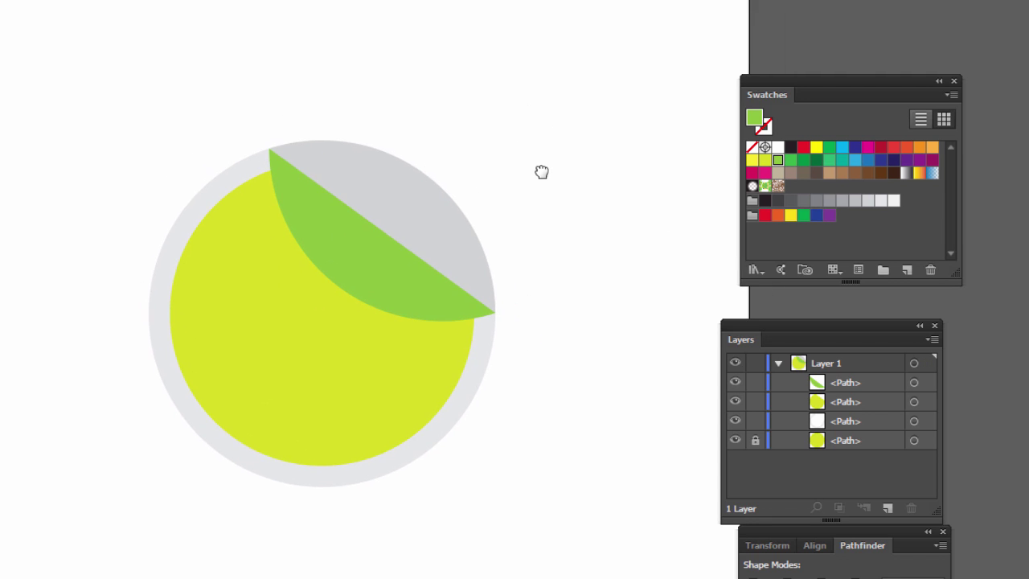
{"action": "left_click", "coordinate": [395, 275]}
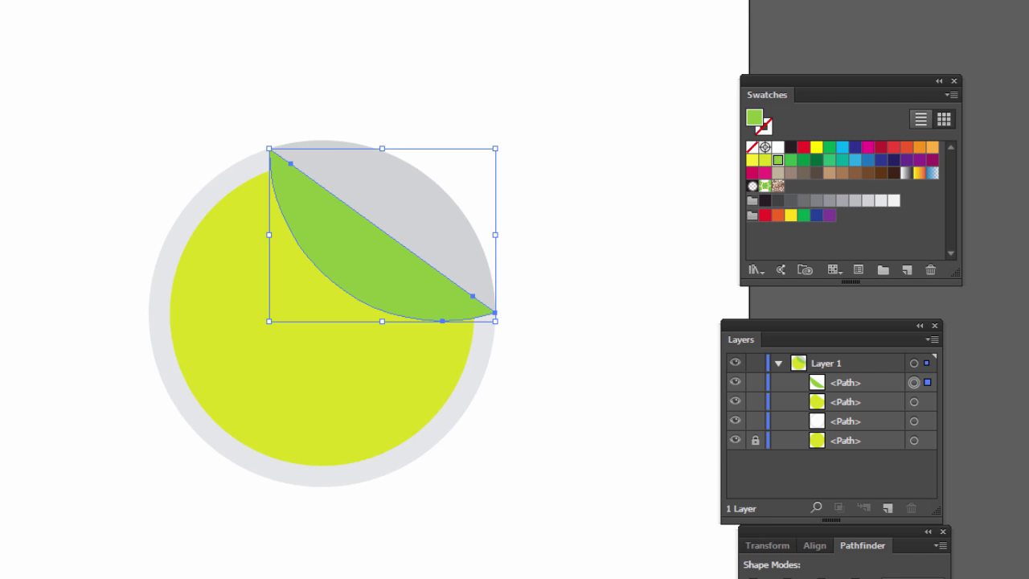
{"action": "key", "text": "z"}
{"action": "left_click", "coordinate": [308, 346]}
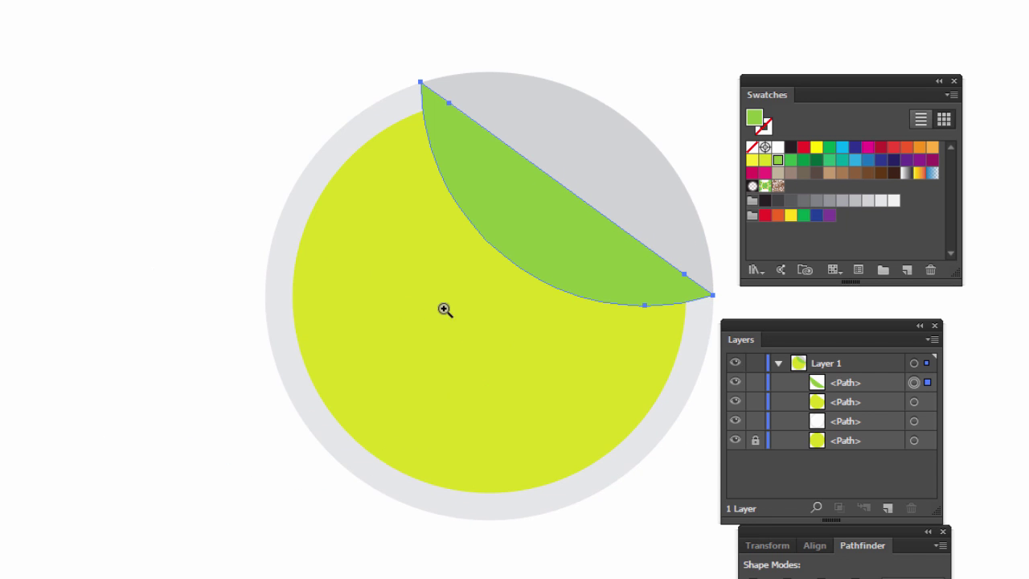
{"action": "left_click", "coordinate": [490, 262]}
{"action": "left_click_drag", "start_coordinate": [505, 262], "coordinate": [294, 191]}
{"action": "left_click", "coordinate": [383, 264]}
{"action": "left_click", "coordinate": [322, 231]}
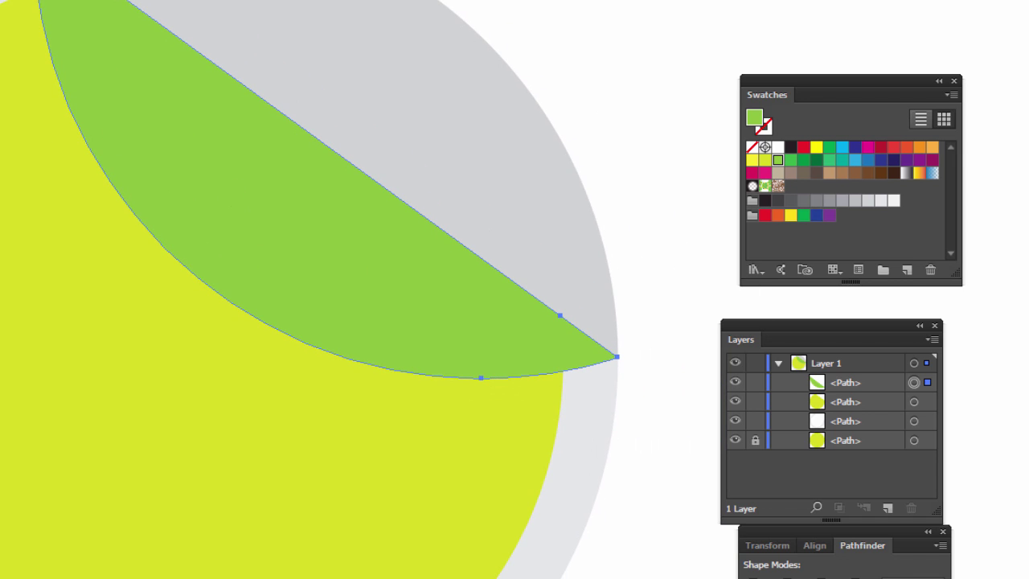
{"action": "left_click_drag", "start_coordinate": [429, 358], "coordinate": [349, 340]}
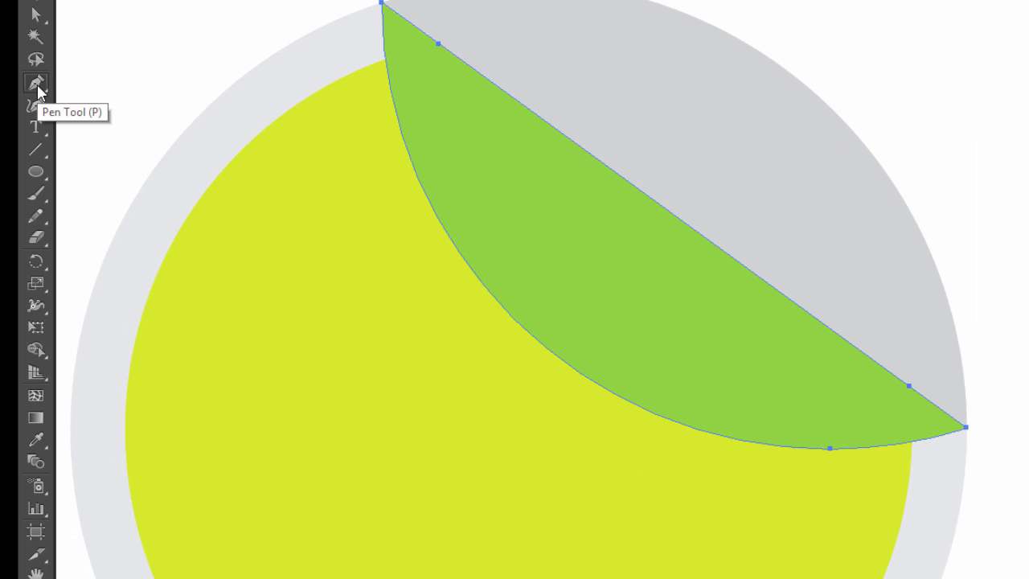
Step: Deselect all artwork and start a Pen path at the flap's right tip
{"action": "left_click", "coordinate": [37, 87]}
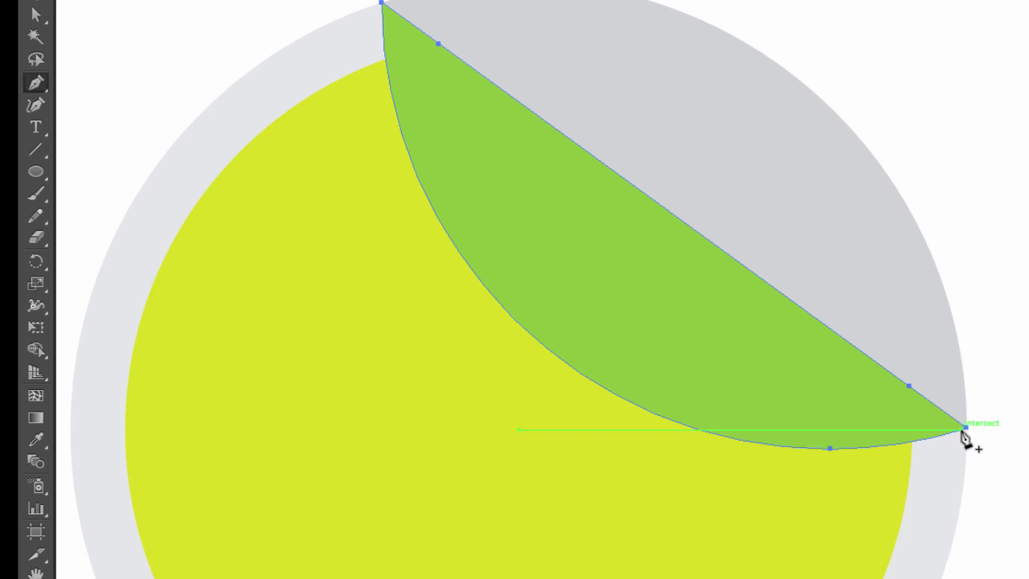
{"action": "left_click", "coordinate": [966, 427]}
{"action": "left_click", "coordinate": [35, 14]}
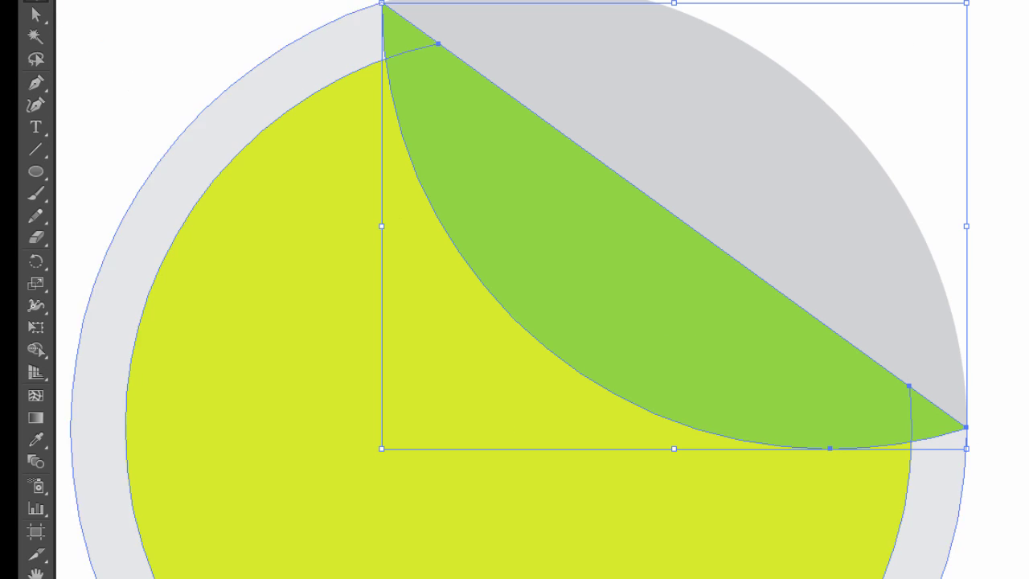
{"action": "key", "text": "ctrl+shift+a"}
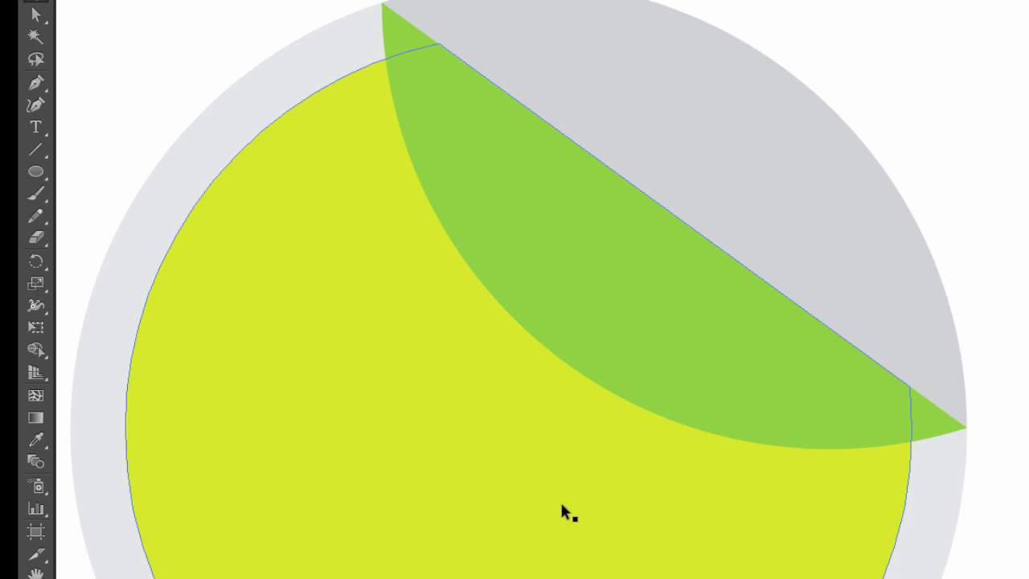
{"action": "left_click", "coordinate": [36, 83]}
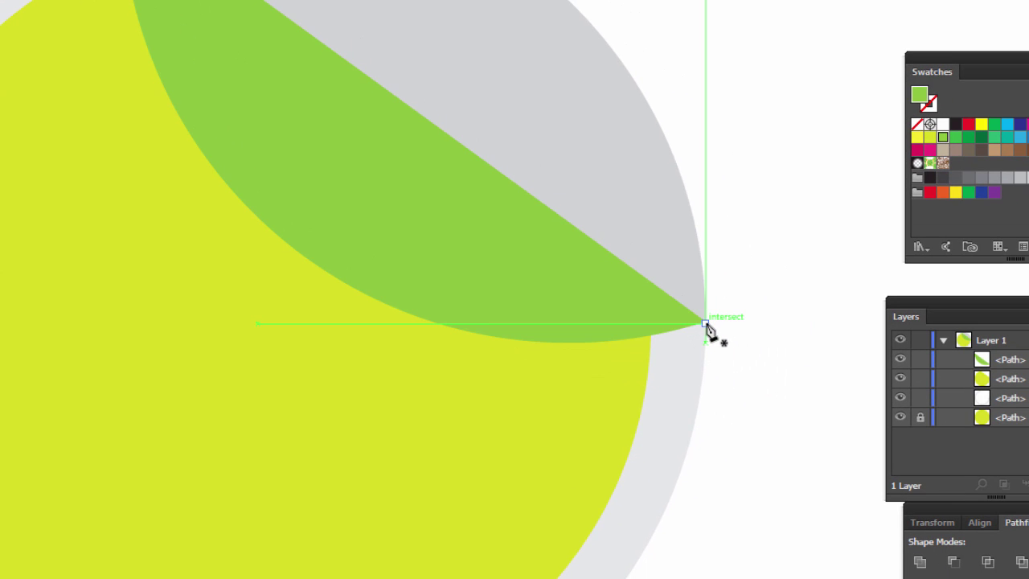
{"action": "left_click", "coordinate": [706, 323]}
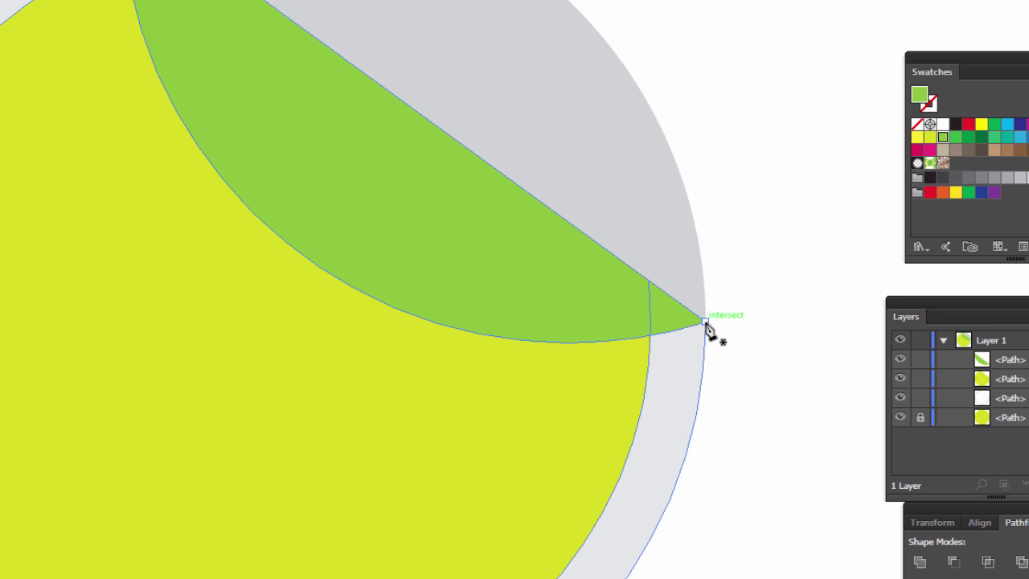
{"action": "left_click", "coordinate": [705, 321]}
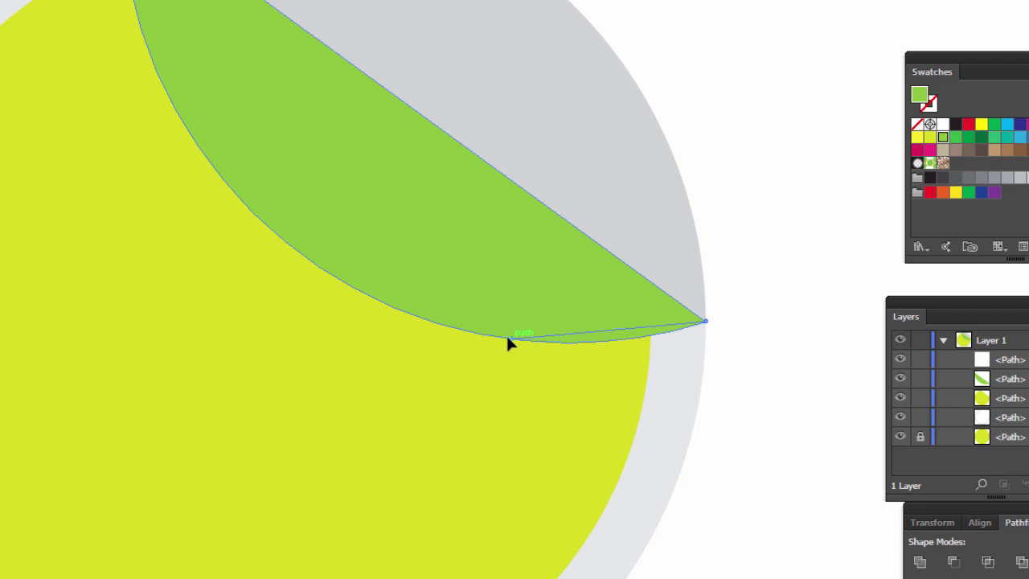
Step: Add a curved anchor along the flap's lower edge and close the sliver back at the tip
{"action": "left_click_drag", "start_coordinate": [511, 339], "coordinate": [393, 308]}
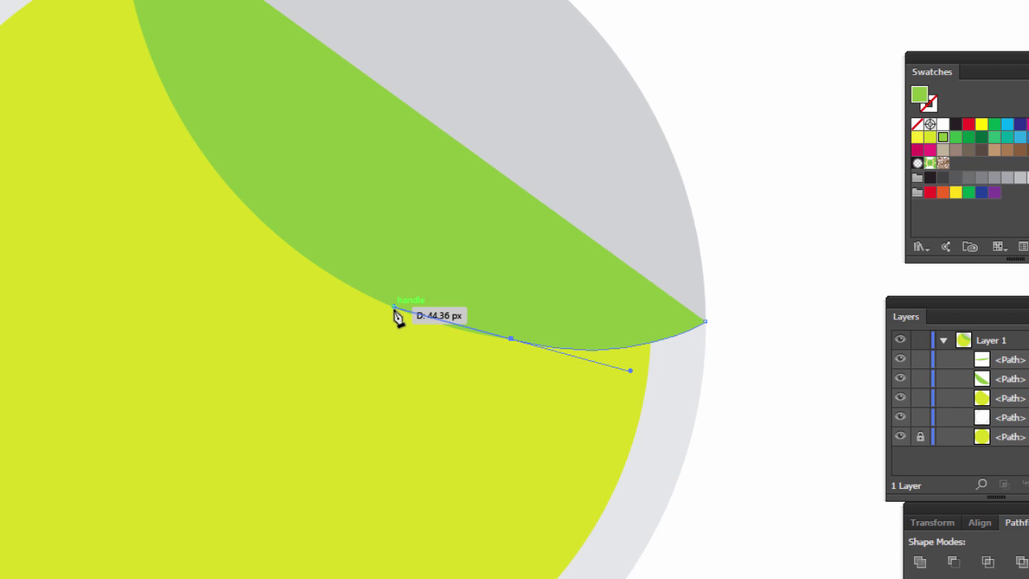
{"action": "key", "text": "ctrl+z"}
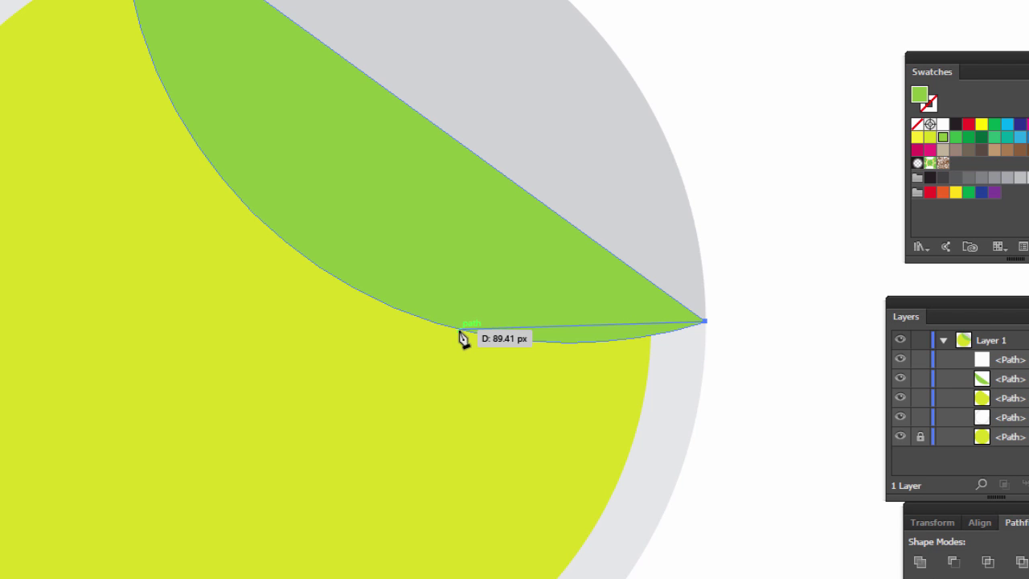
{"action": "mouse_move", "coordinate": [459, 329]}
{"action": "left_mouse_down"}
{"action": "mouse_move", "coordinate": [277, 286]}
{"action": "mouse_move", "coordinate": [280, 277]}
{"action": "left_mouse_up"}
{"action": "left_click_drag", "start_coordinate": [459, 328], "coordinate": [459, 329]}
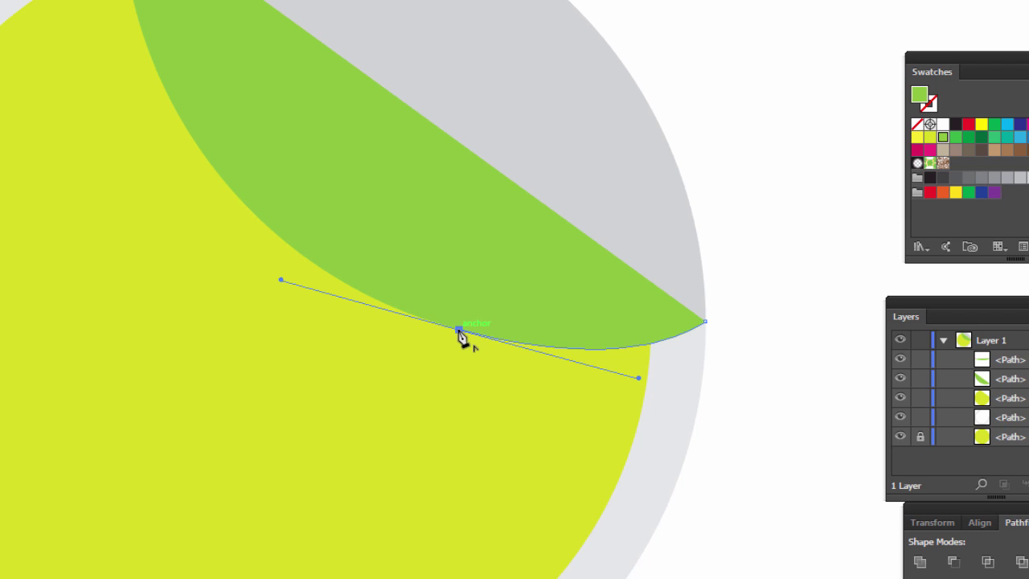
{"action": "mouse_move", "coordinate": [458, 330]}
{"action": "left_mouse_down"}
{"action": "mouse_move", "coordinate": [443, 282]}
{"action": "mouse_move", "coordinate": [706, 323]}
{"action": "left_mouse_up"}
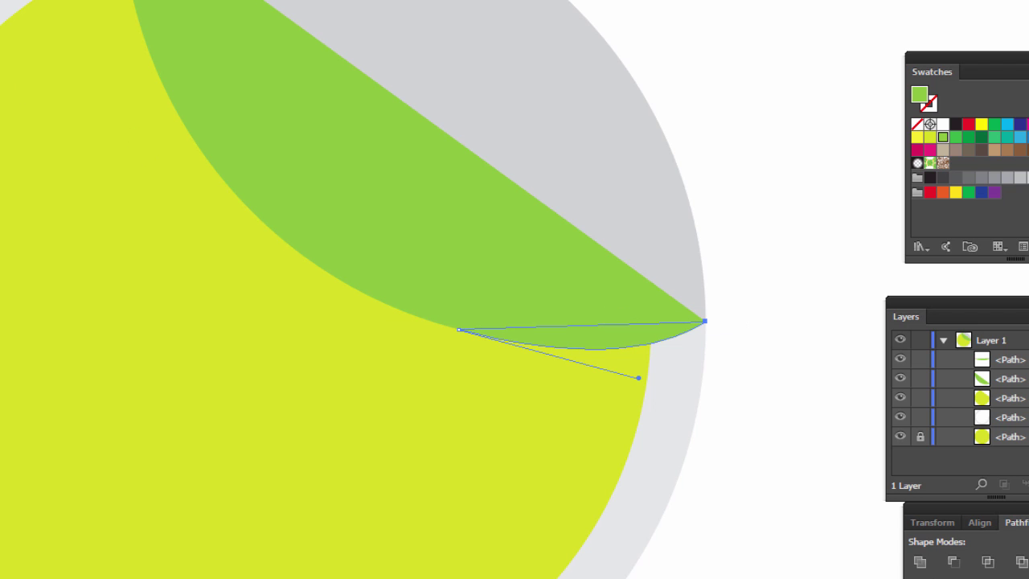
{"action": "key", "text": "v"}
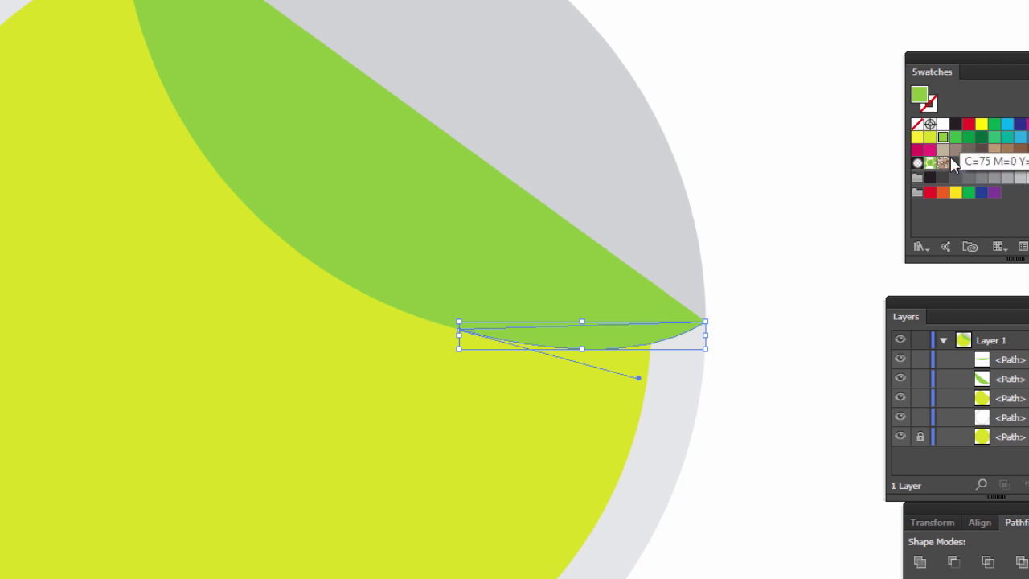
Step: Fill the sliver near-black and lower its opacity to 20%
{"action": "left_click", "coordinate": [930, 179]}
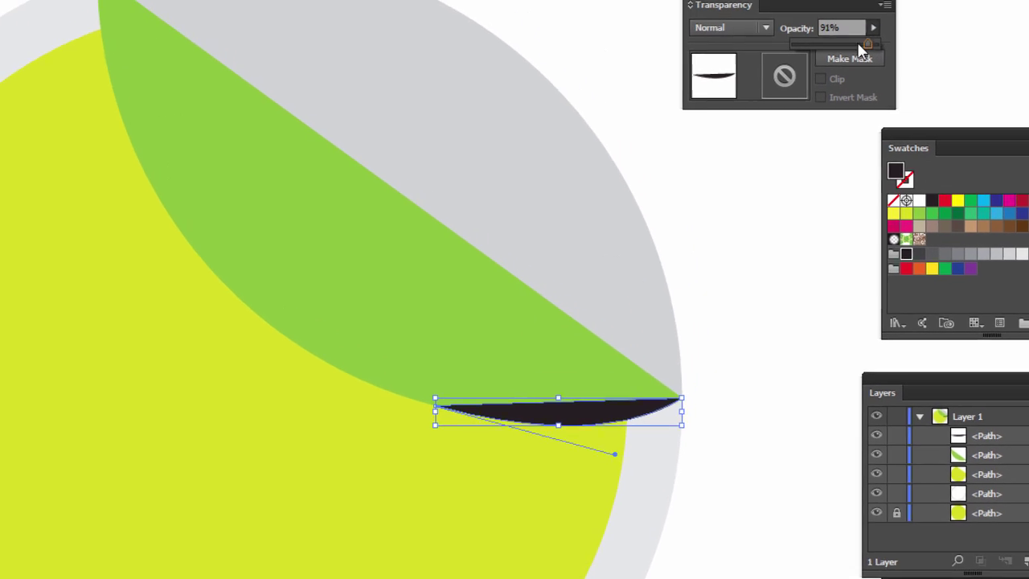
{"action": "left_click", "coordinate": [857, 78]}
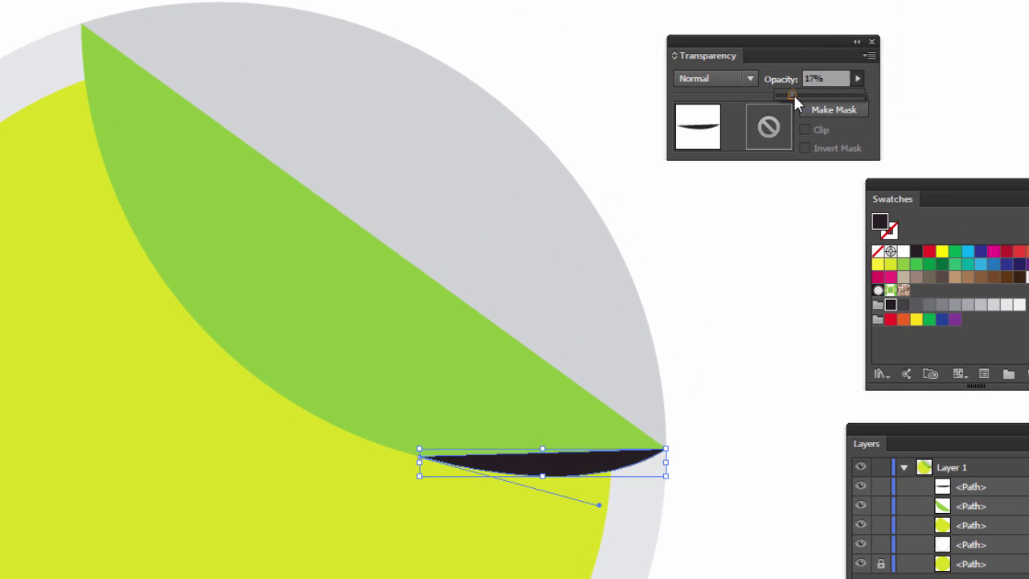
{"action": "left_click_drag", "start_coordinate": [794, 94], "coordinate": [794, 94]}
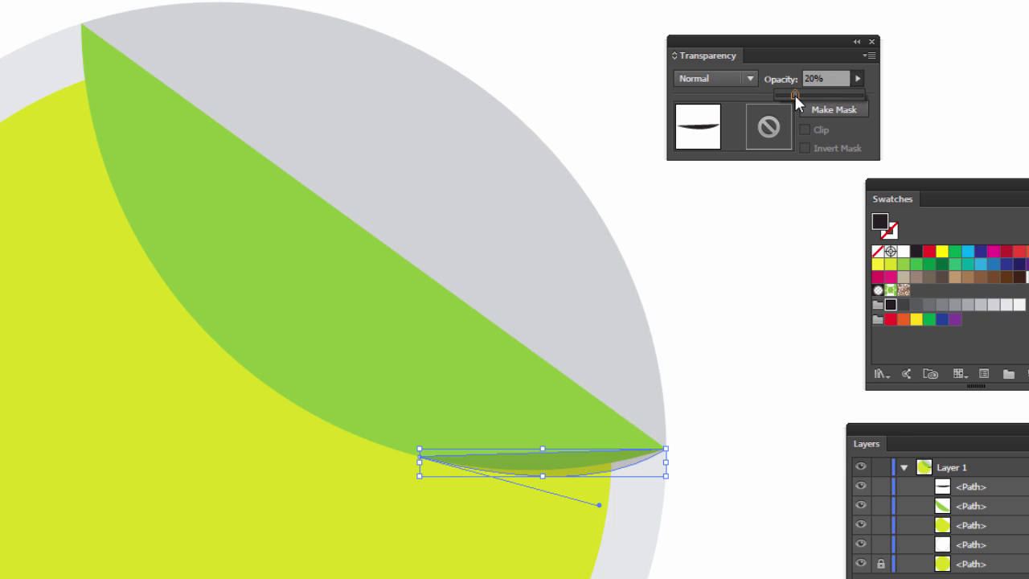
{"action": "left_click", "coordinate": [715, 392]}
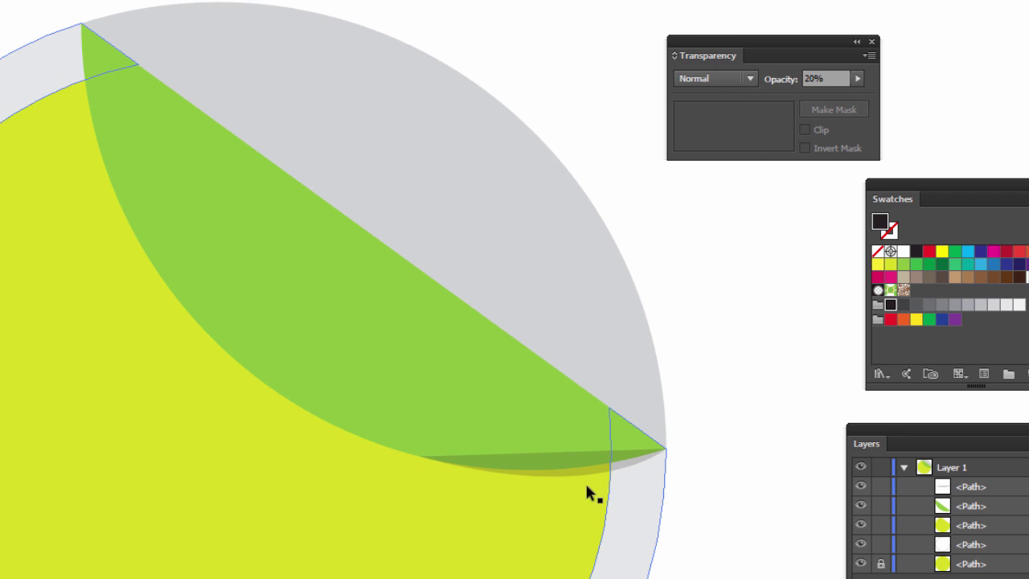
Step: Move the sliver beneath the green flap in the Layers panel
{"action": "left_click", "coordinate": [555, 452]}
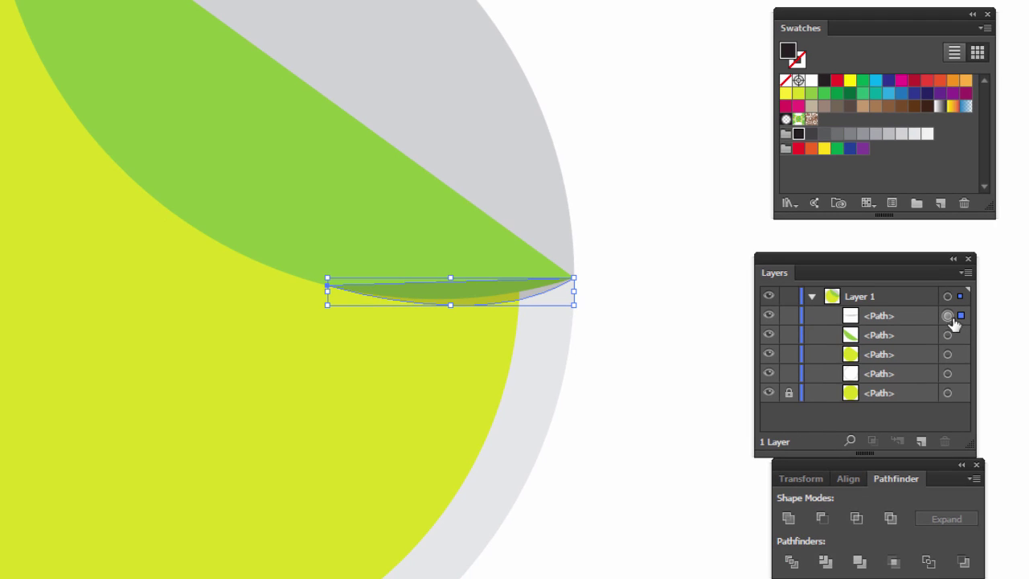
{"action": "left_click_drag", "start_coordinate": [918, 315], "coordinate": [915, 350]}
{"action": "left_click", "coordinate": [712, 452]}
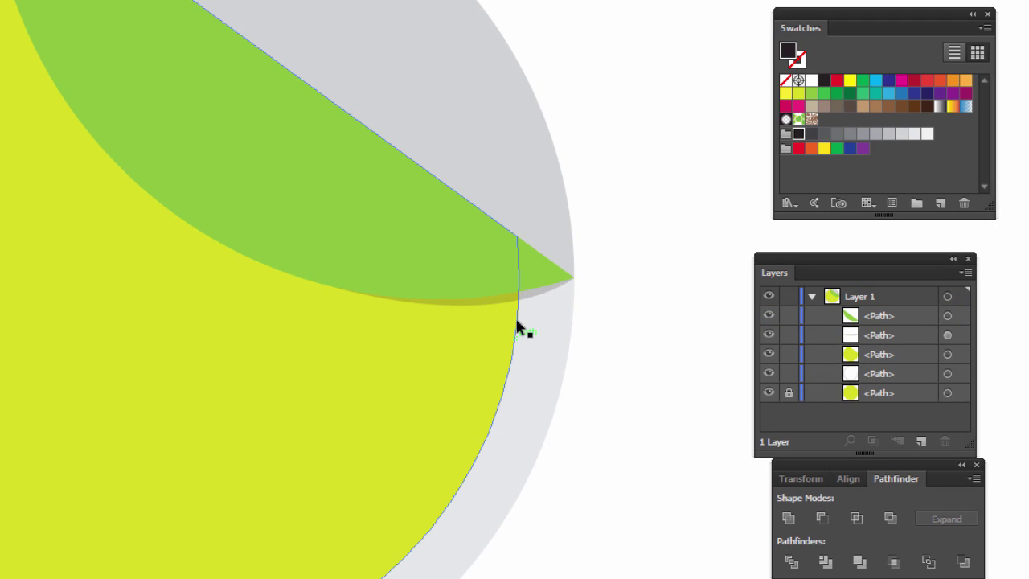
{"action": "left_click", "coordinate": [527, 295]}
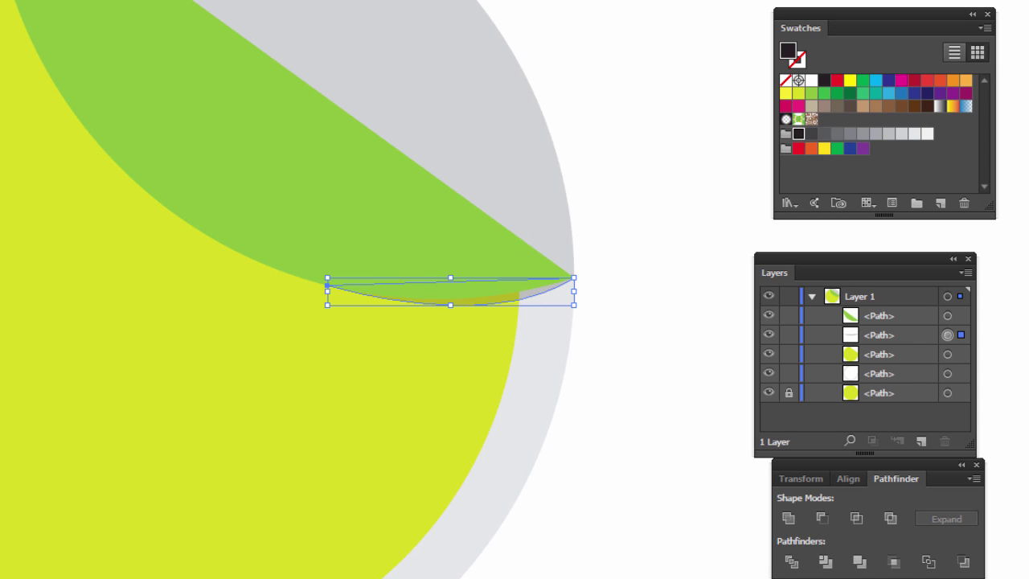
{"action": "left_click", "coordinate": [654, 523]}
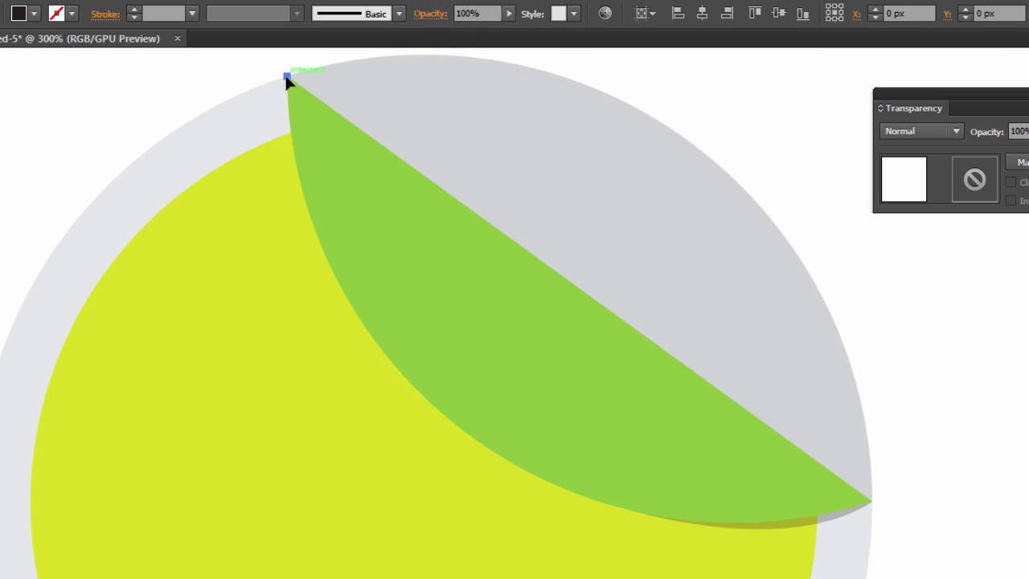
Step: Draw a dark sliver along the flap's edge, dropping the middle anchor's handle and snapping its top to the tip
{"action": "left_click_drag", "start_coordinate": [286, 75], "coordinate": [161, 265]}
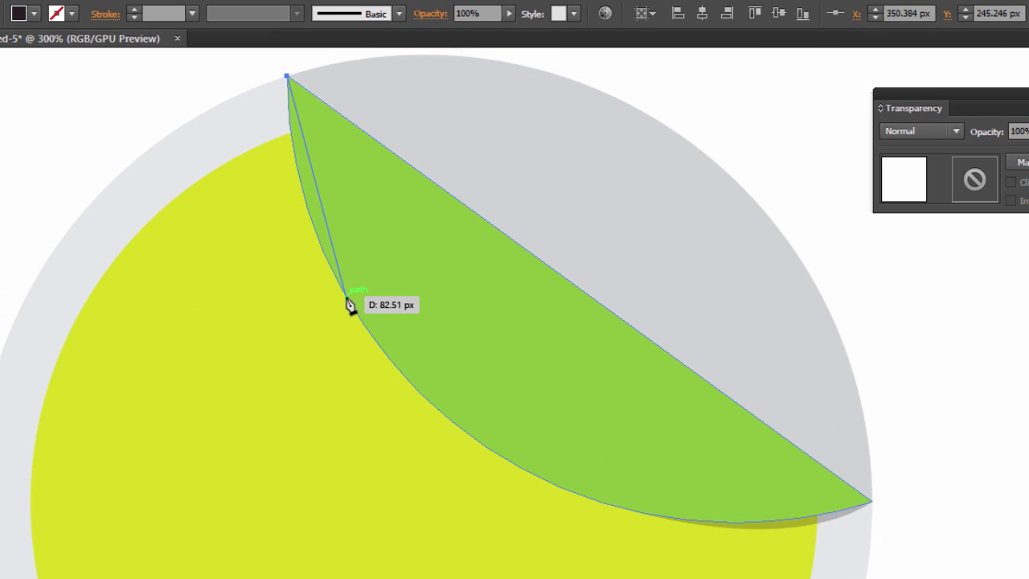
{"action": "mouse_move", "coordinate": [348, 299]}
{"action": "left_mouse_down"}
{"action": "mouse_move", "coordinate": [431, 442]}
{"action": "mouse_move", "coordinate": [436, 432]}
{"action": "left_mouse_up"}
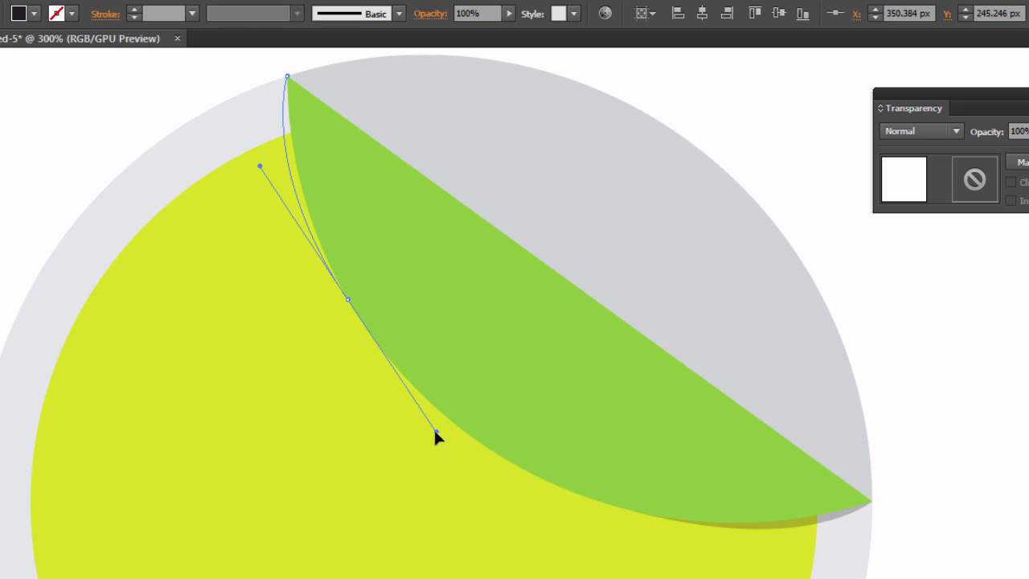
{"action": "left_click_drag", "start_coordinate": [435, 432], "coordinate": [437, 432]}
{"action": "left_click", "coordinate": [347, 299]}
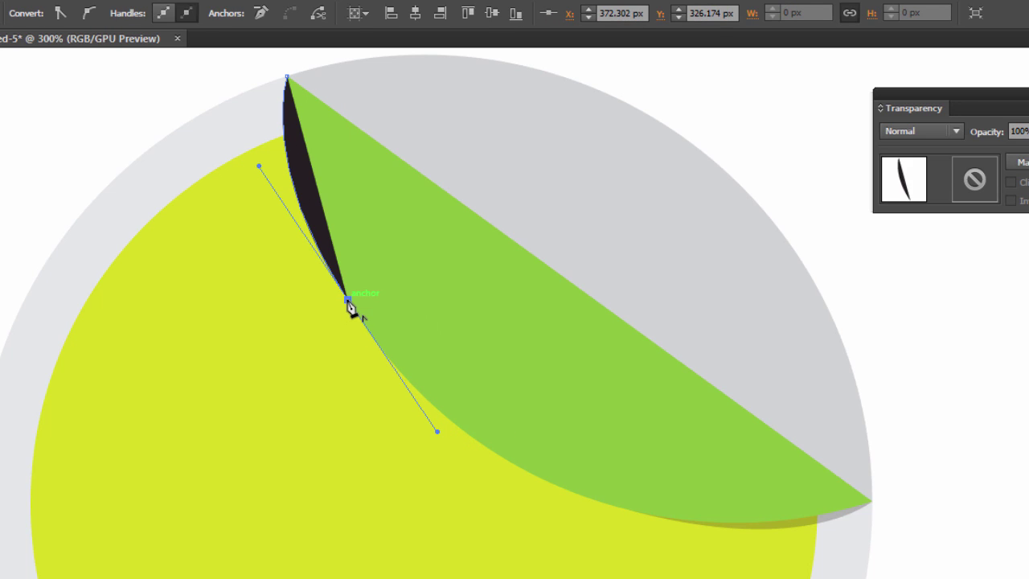
{"action": "left_click", "coordinate": [347, 299]}
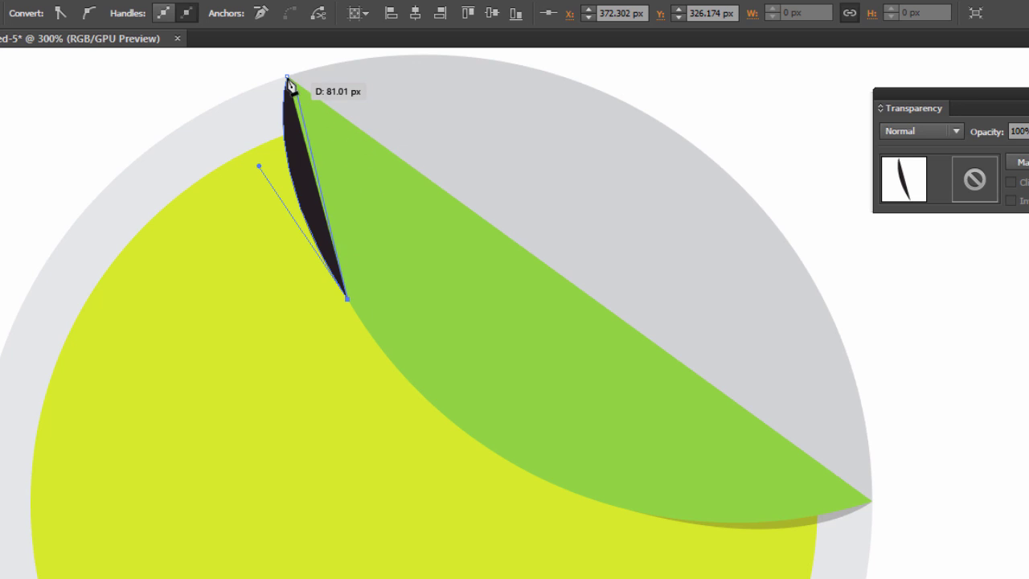
{"action": "left_click_drag", "start_coordinate": [288, 80], "coordinate": [287, 76]}
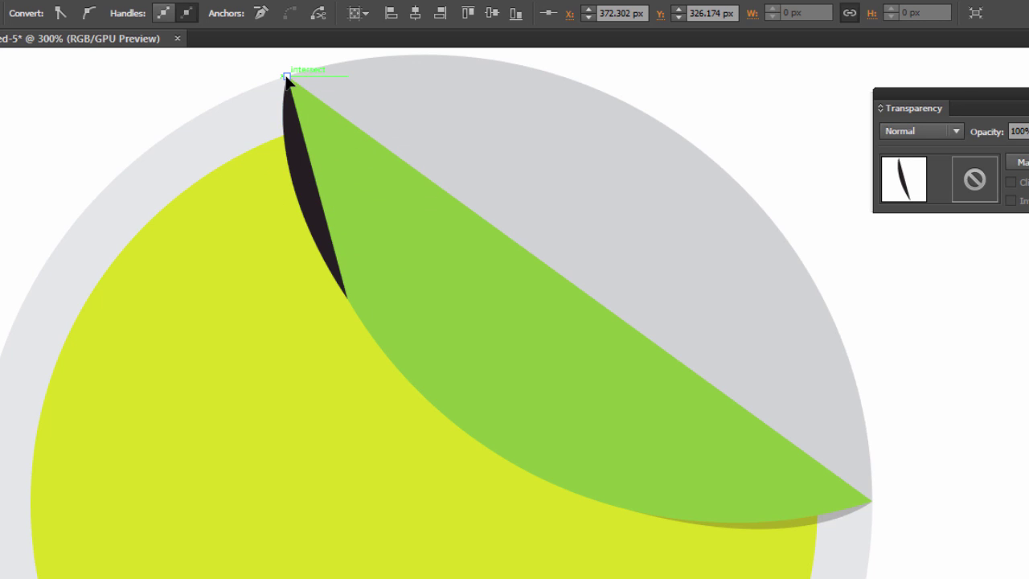
Step: Copy the flap shadow's 26% opacity onto the sliver with the Eyedropper
{"action": "key", "text": "ctrl"}
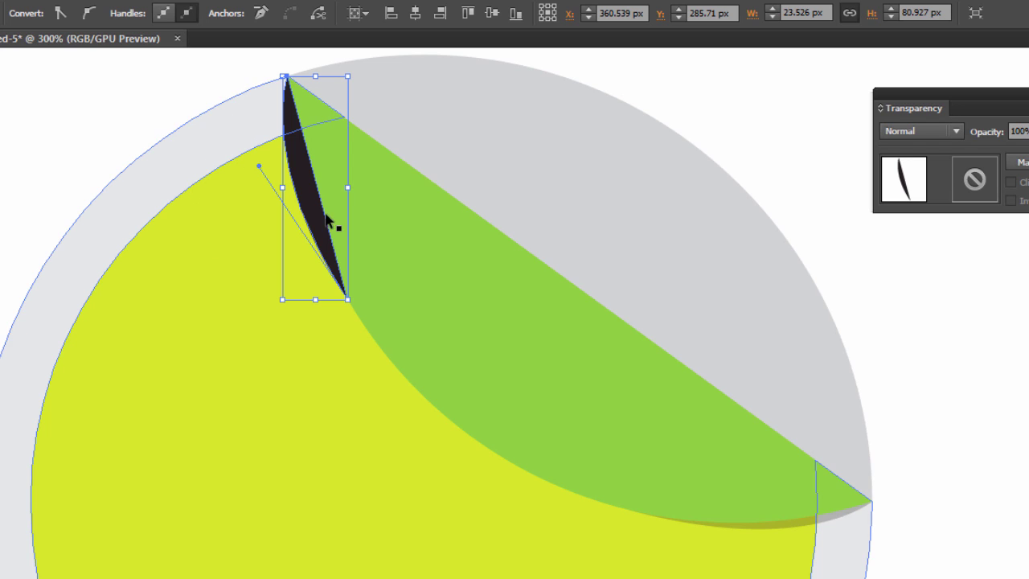
{"action": "key", "text": "i"}
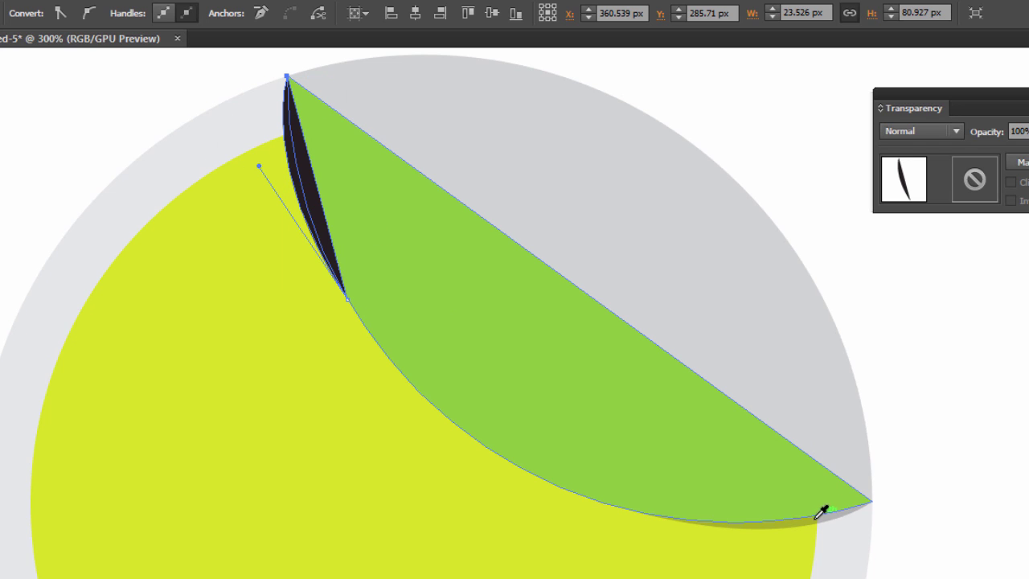
{"action": "left_click", "coordinate": [818, 513]}
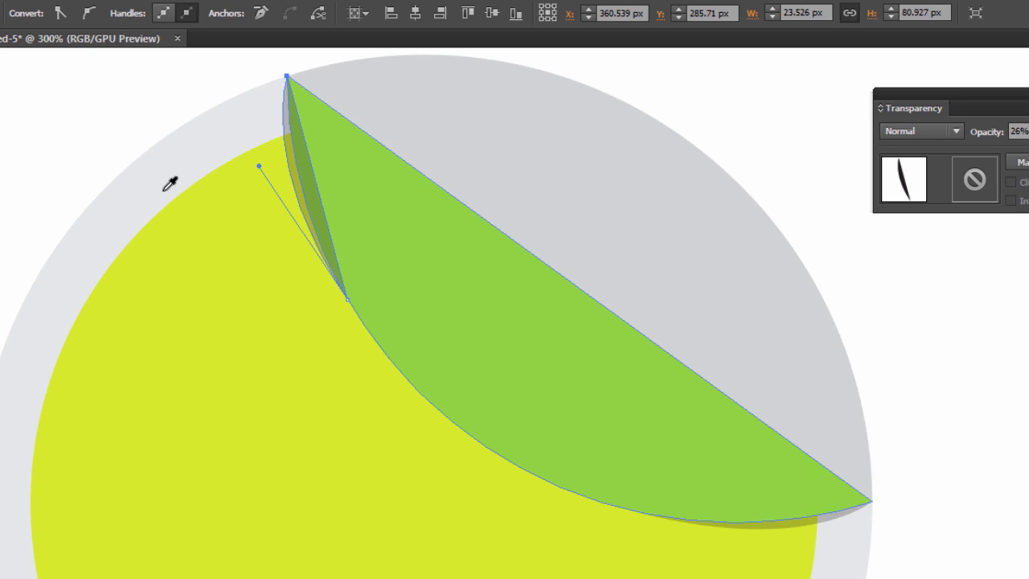
{"action": "left_click_drag", "start_coordinate": [541, 343], "coordinate": [672, 458]}
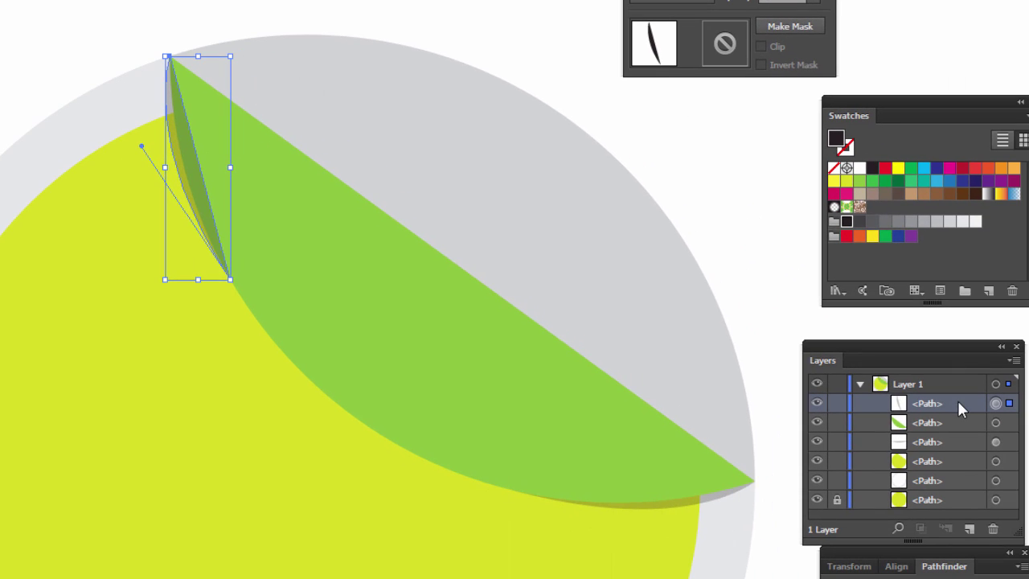
Step: Drag the sliver's path below the green flap in Layers, then deselect and select the green flap
{"action": "left_click_drag", "start_coordinate": [963, 410], "coordinate": [957, 432]}
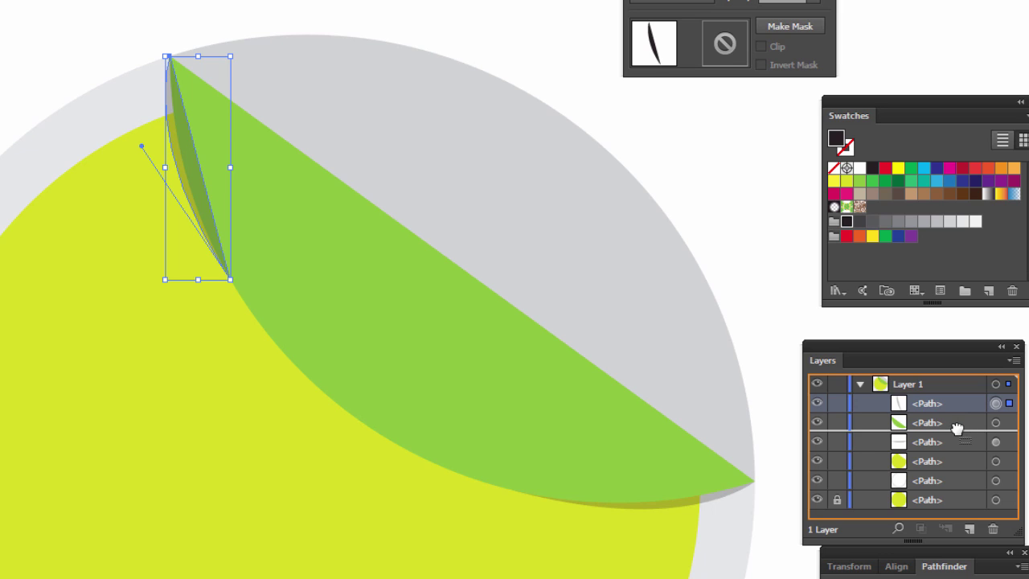
{"action": "key", "text": "ctrl+shift+a"}
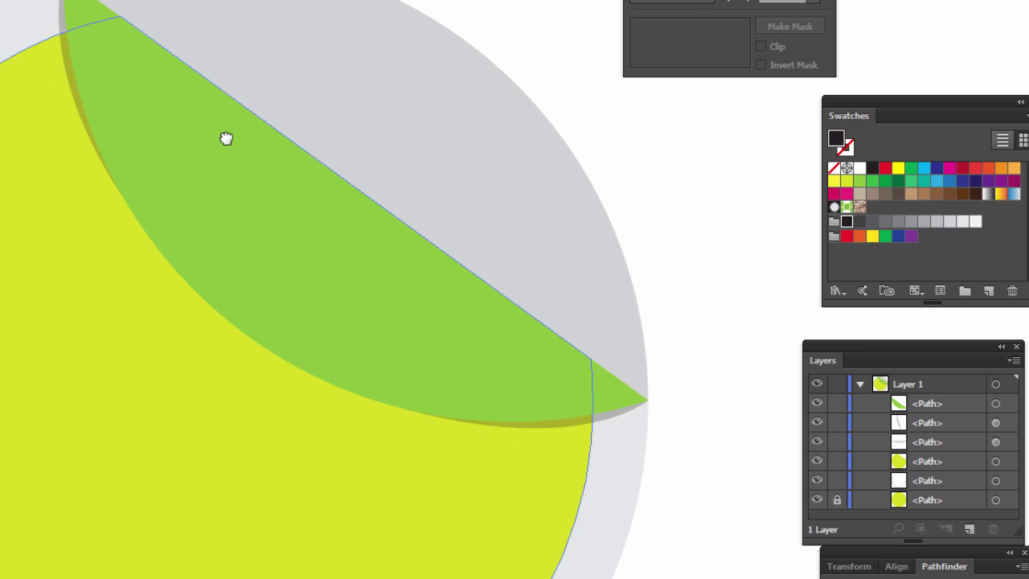
{"action": "left_click", "coordinate": [331, 232]}
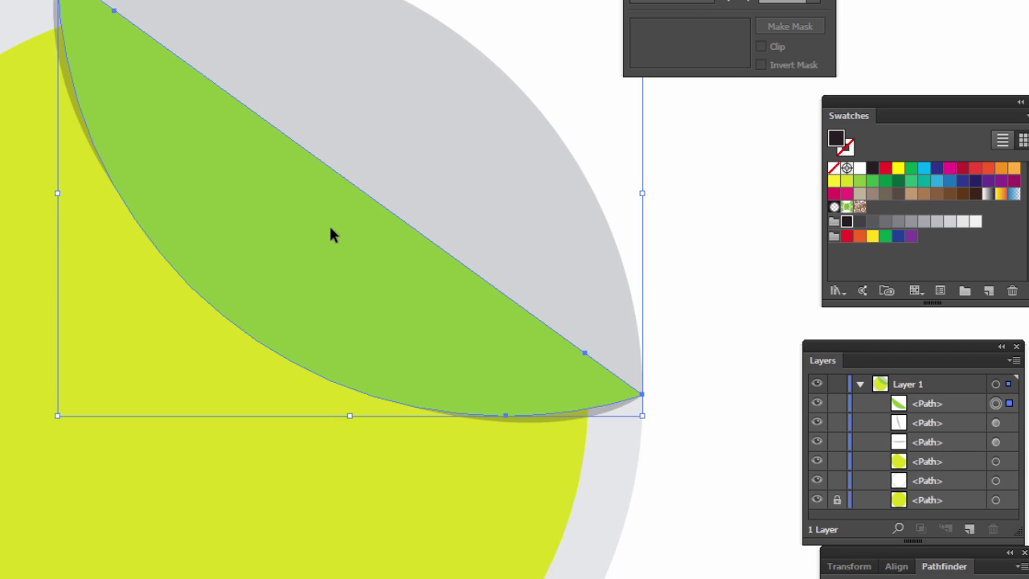
Step: Reselect the green flap, dock the Gradient panel, and apply a linear gradient fill
{"action": "left_click", "coordinate": [630, 467]}
{"action": "left_click", "coordinate": [330, 314]}
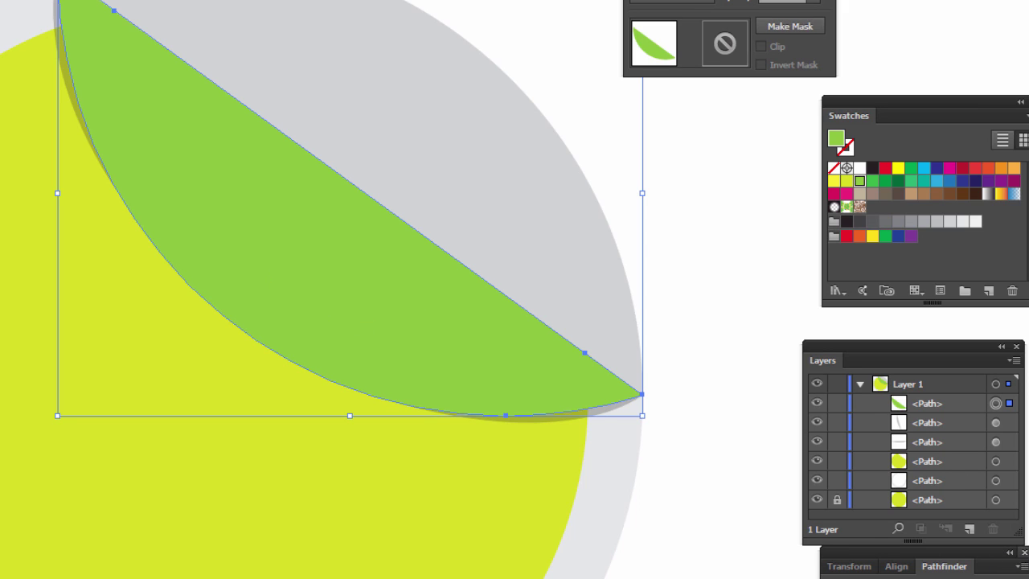
{"action": "mouse_move", "coordinate": [965, 345]}
{"action": "left_mouse_down"}
{"action": "mouse_move", "coordinate": [861, 497]}
{"action": "mouse_move", "coordinate": [876, 531]}
{"action": "left_mouse_up"}
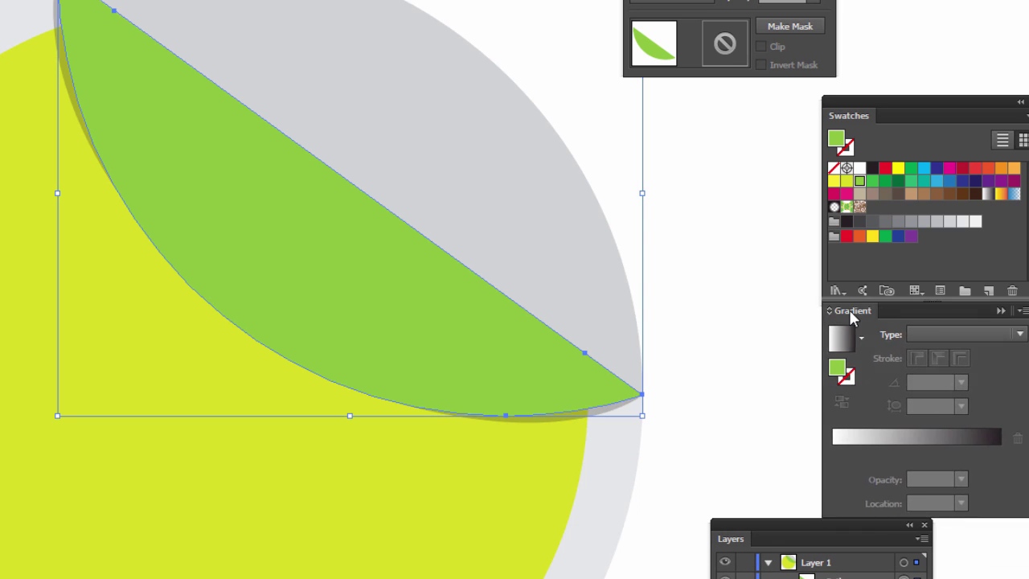
{"action": "left_click_drag", "start_coordinate": [953, 370], "coordinate": [849, 310]}
{"action": "left_click_drag", "start_coordinate": [793, 532], "coordinate": [715, 560]}
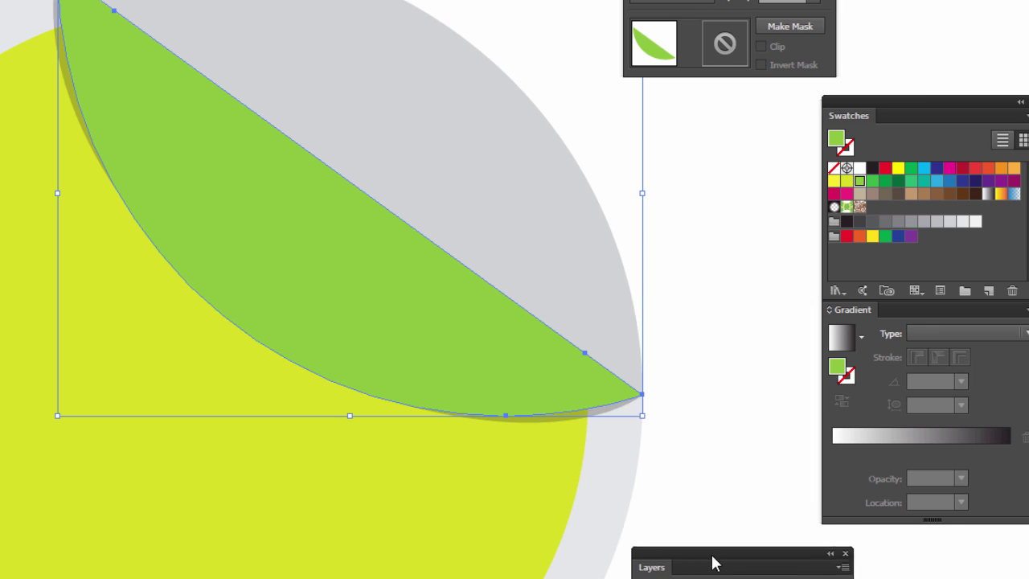
{"action": "left_click_drag", "start_coordinate": [920, 100], "coordinate": [783, 102]}
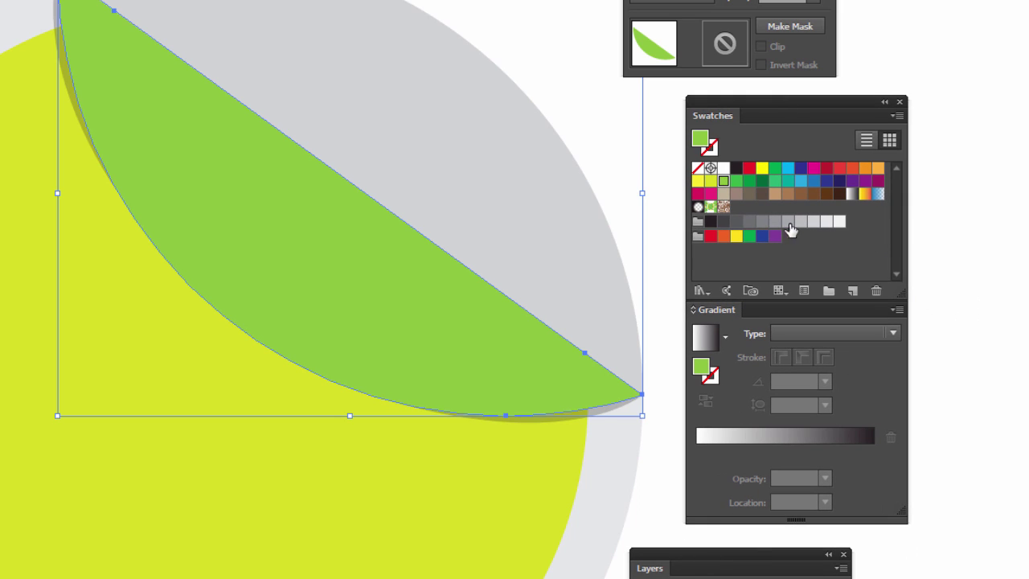
{"action": "left_click", "coordinate": [698, 451]}
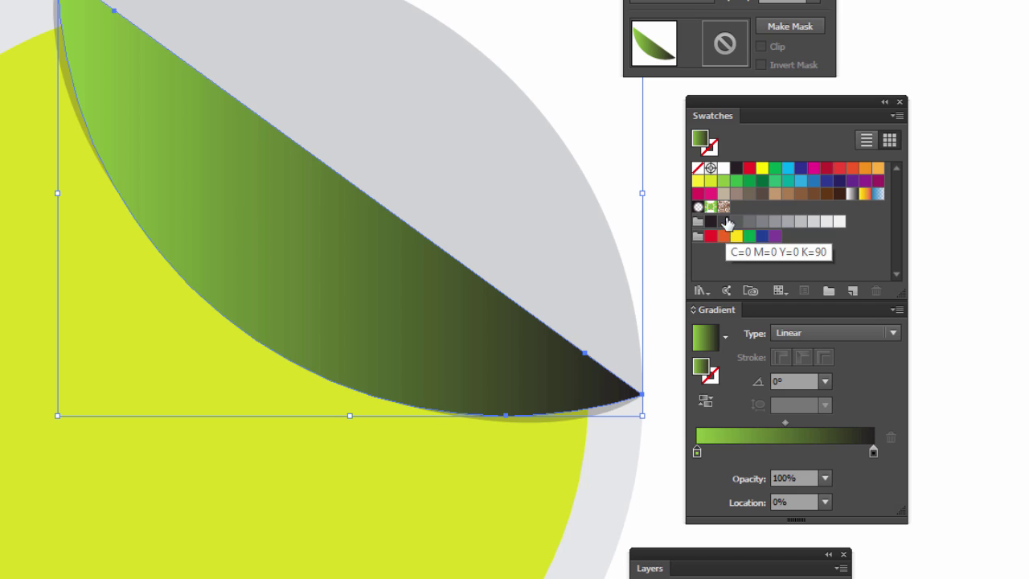
Step: Replace the black end stop with a dark green 659221 stop
{"action": "left_click", "coordinate": [782, 451]}
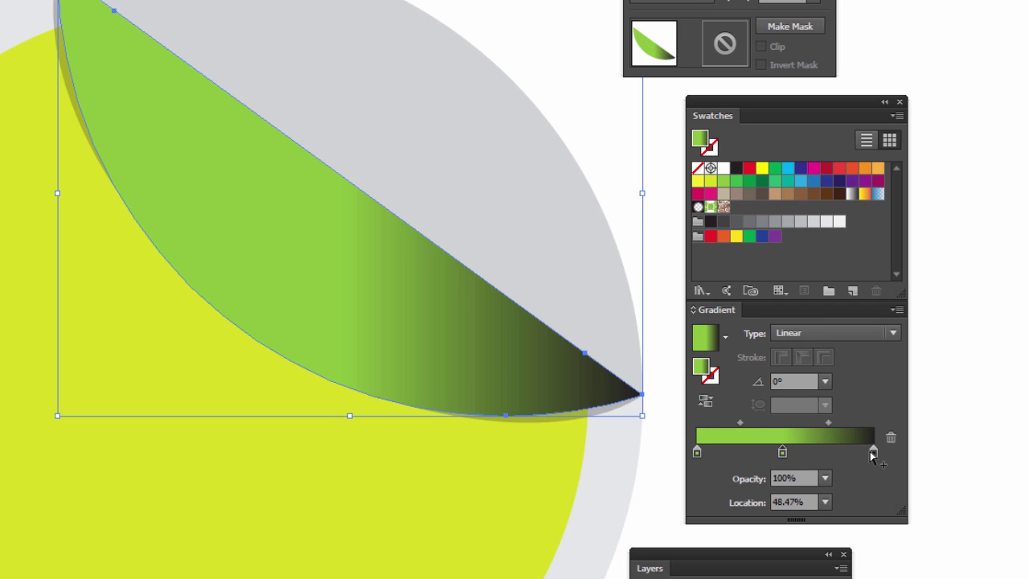
{"action": "mouse_move", "coordinate": [873, 452]}
{"action": "left_mouse_down"}
{"action": "mouse_move", "coordinate": [836, 463]}
{"action": "mouse_move", "coordinate": [890, 455]}
{"action": "left_mouse_up"}
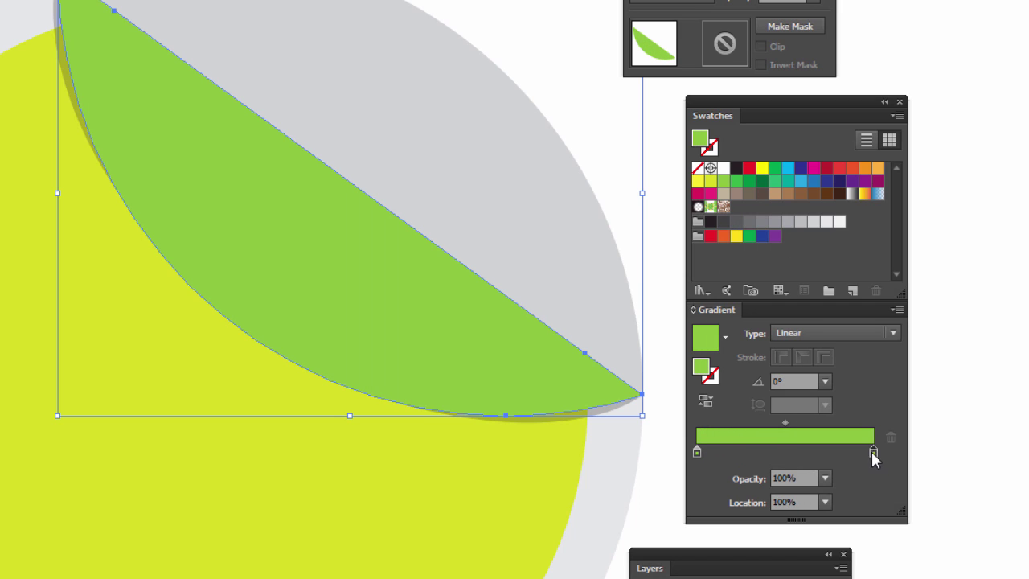
{"action": "double_click", "coordinate": [873, 453]}
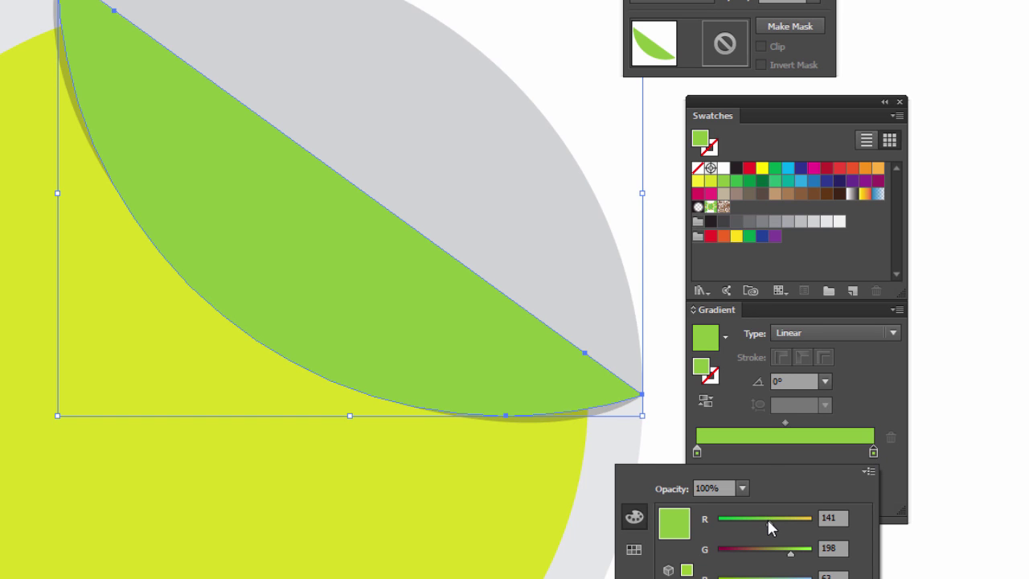
{"action": "left_click_drag", "start_coordinate": [769, 521], "coordinate": [754, 521]}
{"action": "left_click_drag", "start_coordinate": [789, 556], "coordinate": [780, 556]}
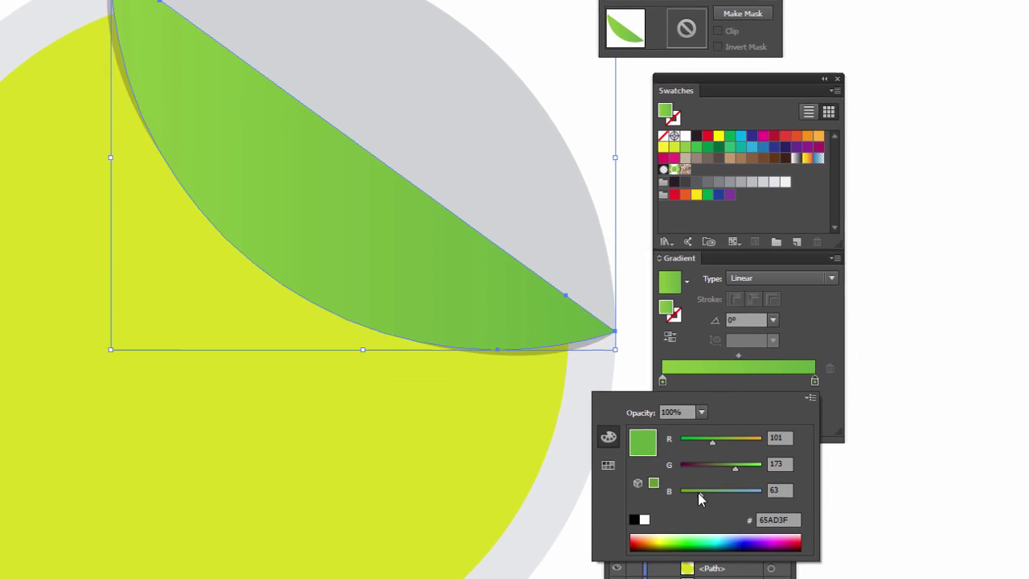
{"action": "left_click_drag", "start_coordinate": [697, 493], "coordinate": [727, 471]}
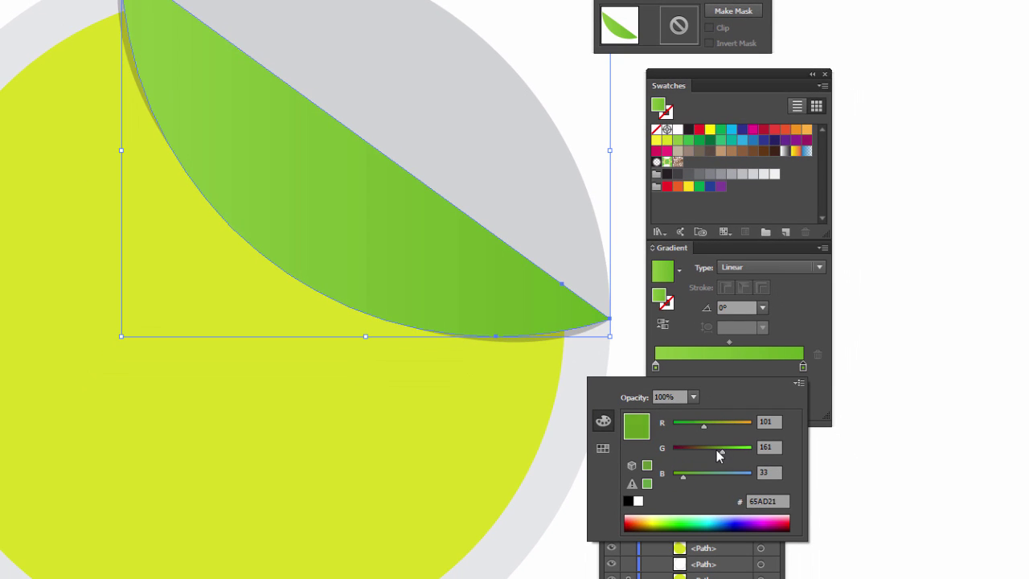
{"action": "left_click", "coordinate": [772, 338]}
Step: Make the start stop yellow-green B8E93F and move the middle stop to 58%
{"action": "left_click", "coordinate": [748, 367]}
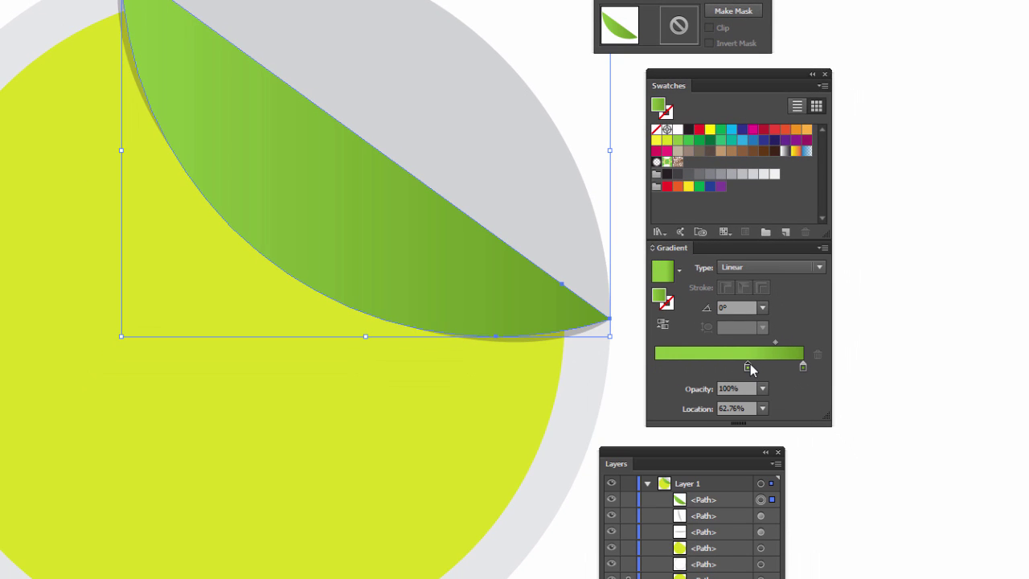
{"action": "left_click", "coordinate": [656, 366]}
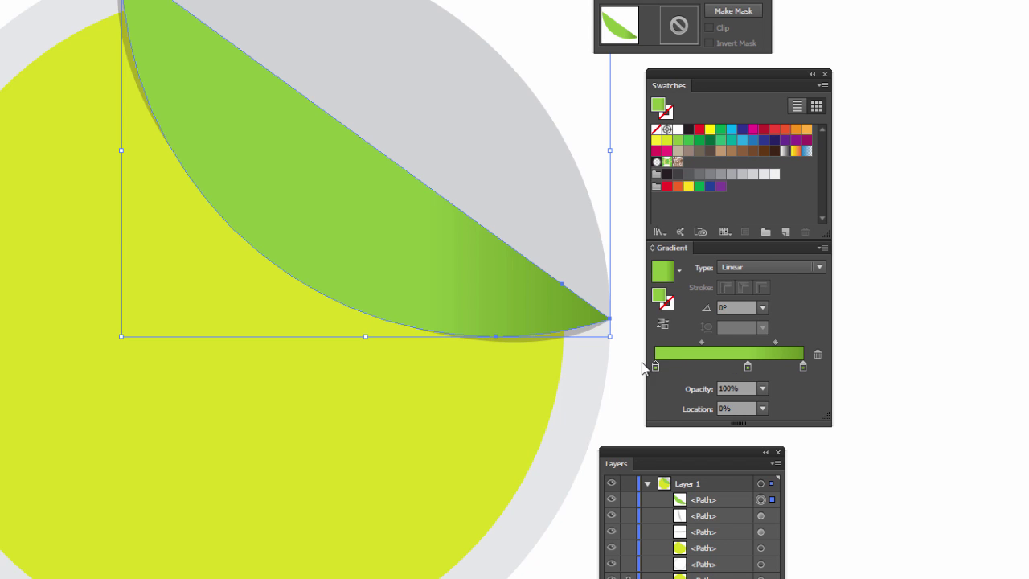
{"action": "double_click", "coordinate": [656, 366]}
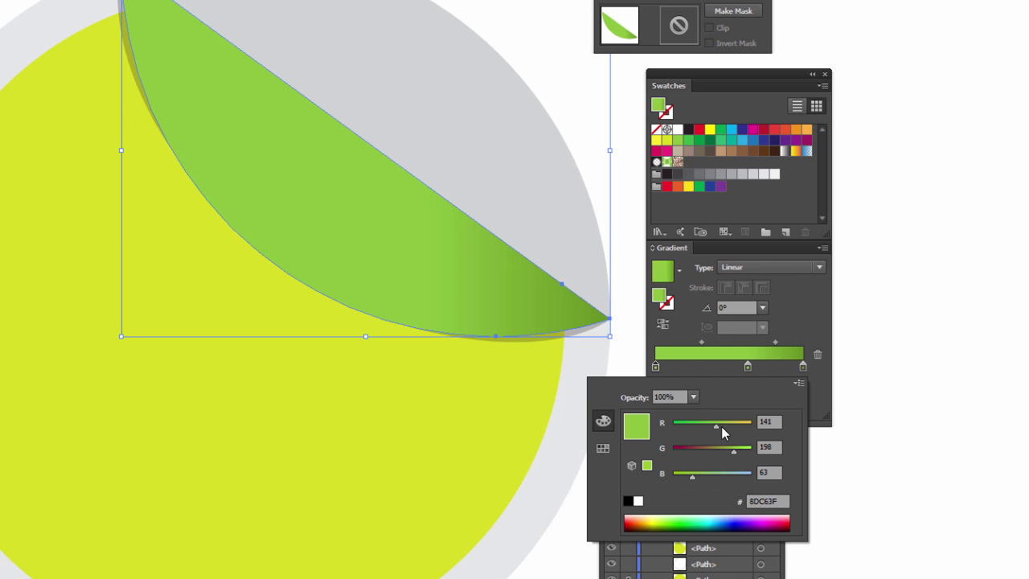
{"action": "mouse_move", "coordinate": [721, 426]}
{"action": "left_mouse_down"}
{"action": "mouse_move", "coordinate": [734, 424]}
{"action": "mouse_move", "coordinate": [746, 451]}
{"action": "left_mouse_up"}
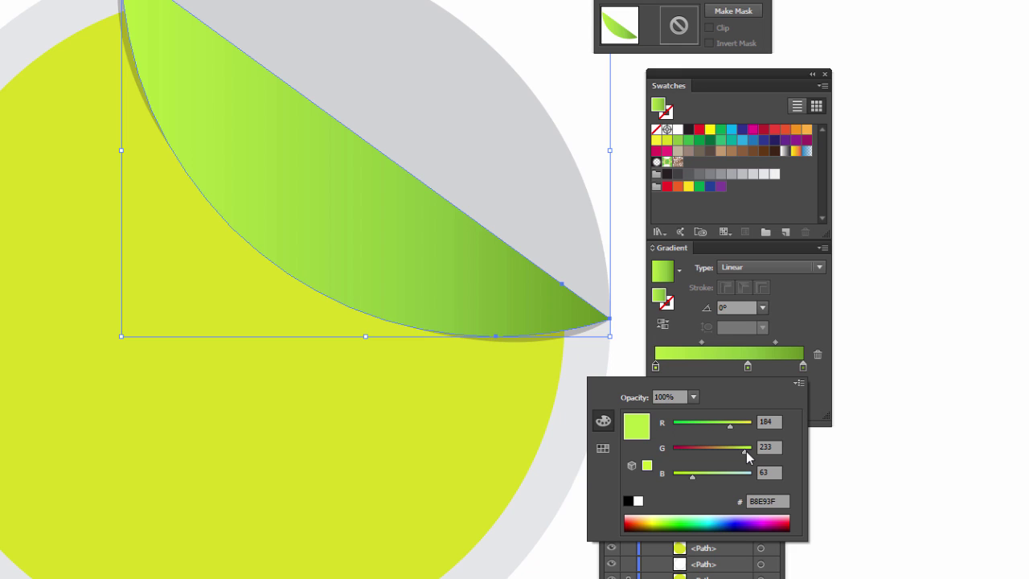
{"action": "left_click", "coordinate": [810, 306]}
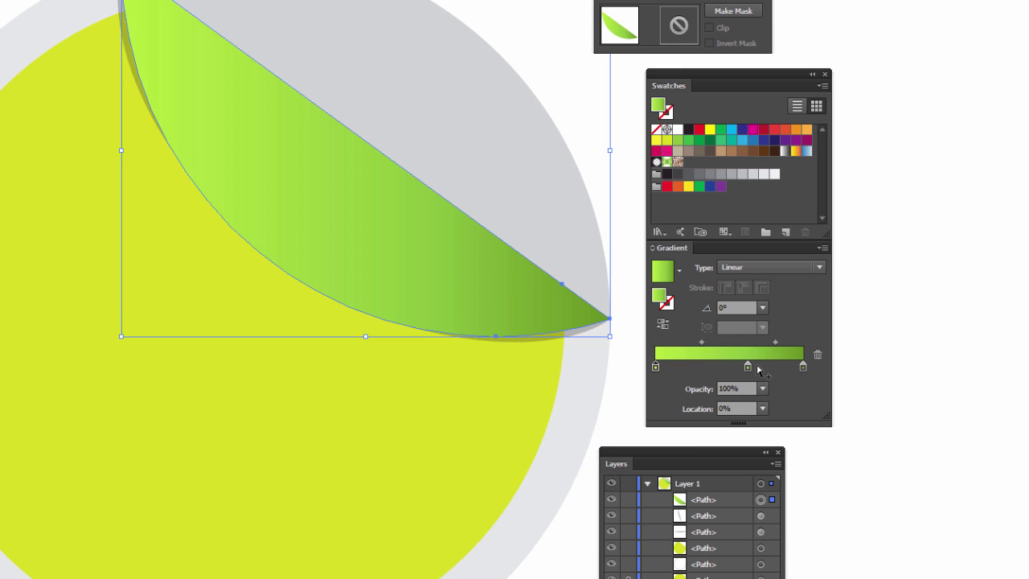
{"action": "left_click_drag", "start_coordinate": [749, 367], "coordinate": [740, 367]}
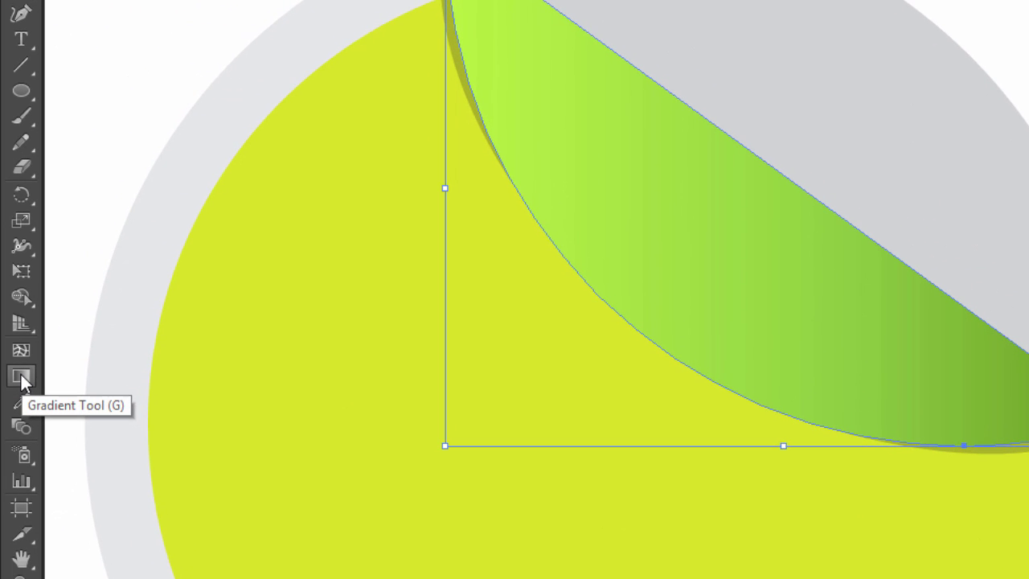
Step: Redraw the flap gradient diagonally with the Gradient tool, shifting its midpoint and start point
{"action": "left_click", "coordinate": [21, 378]}
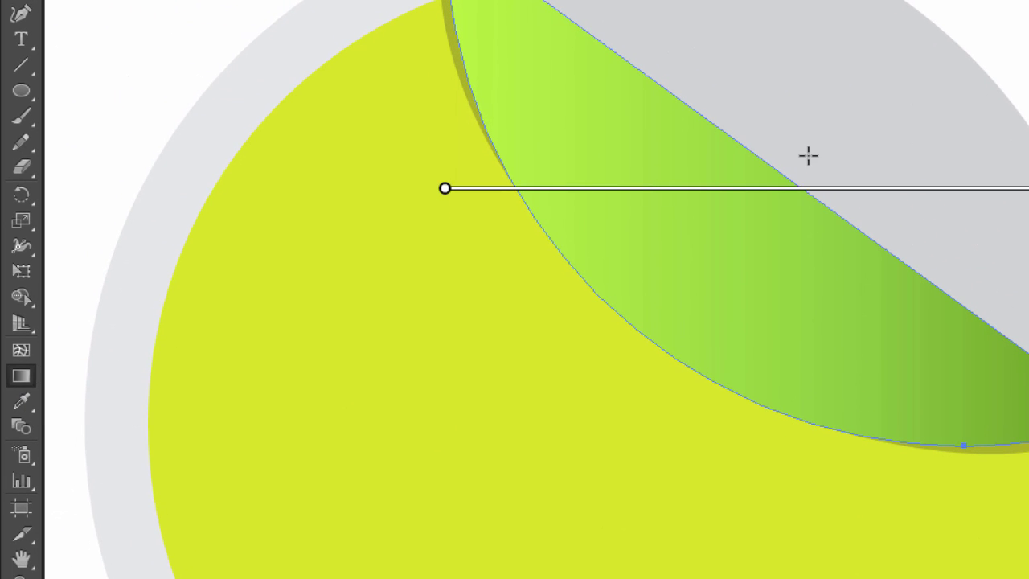
{"action": "mouse_move", "coordinate": [806, 156]}
{"action": "left_mouse_down"}
{"action": "mouse_move", "coordinate": [644, 339]}
{"action": "mouse_move", "coordinate": [625, 392]}
{"action": "left_mouse_up"}
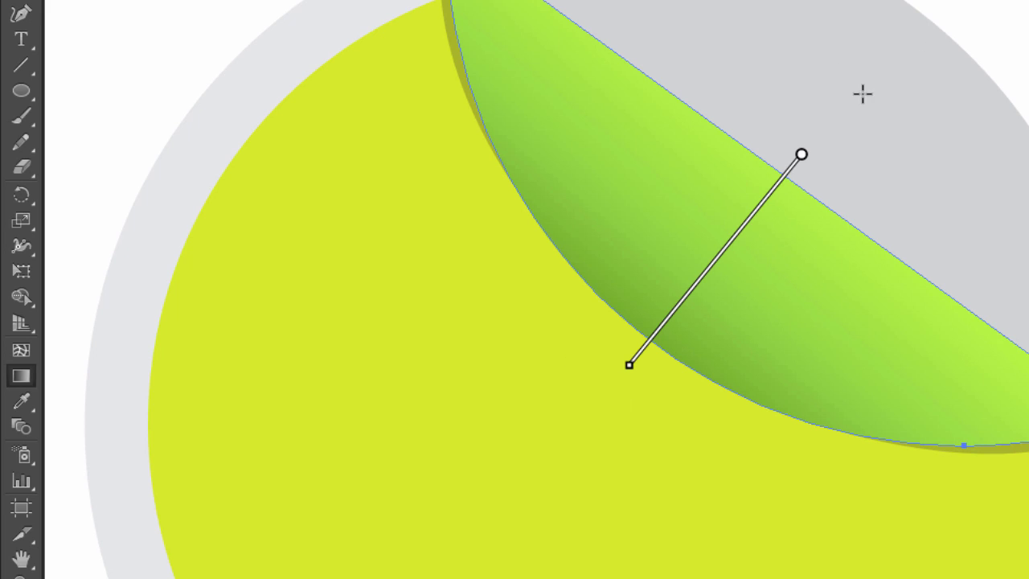
{"action": "left_click_drag", "start_coordinate": [798, 169], "coordinate": [790, 179]}
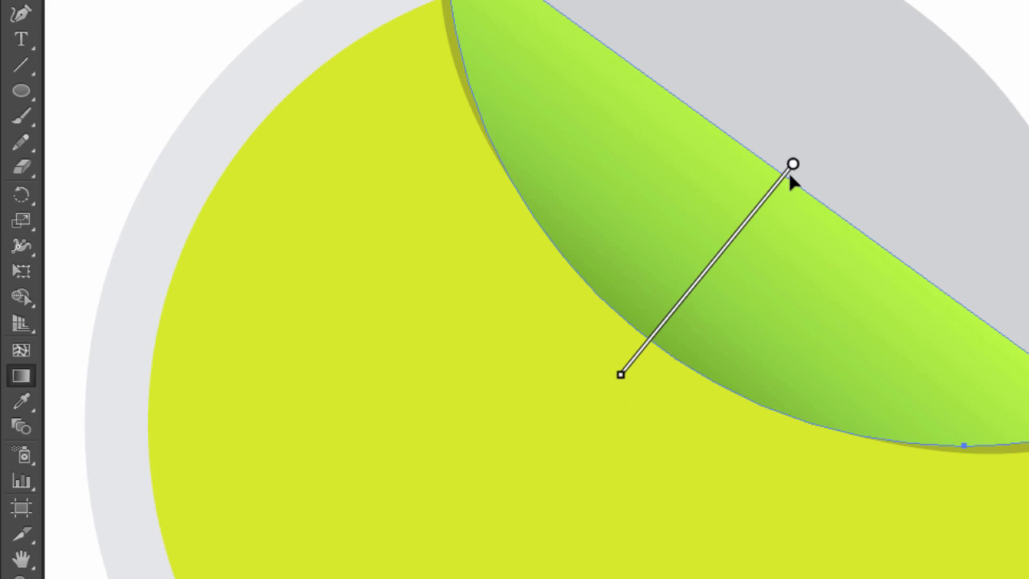
{"action": "mouse_move", "coordinate": [715, 259]}
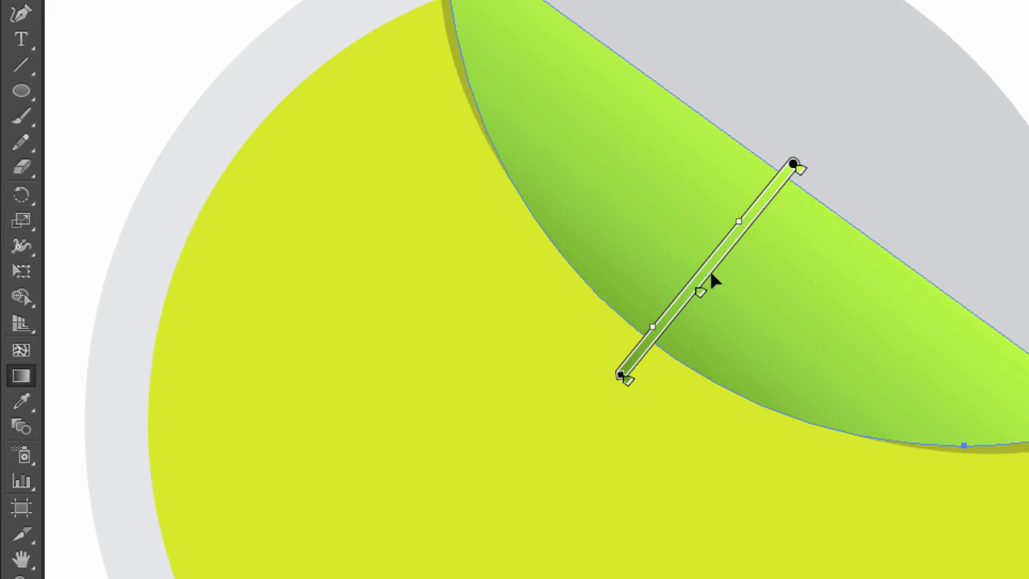
{"action": "left_click_drag", "start_coordinate": [700, 292], "coordinate": [714, 274]}
{"action": "left_click_drag", "start_coordinate": [622, 379], "coordinate": [647, 358]}
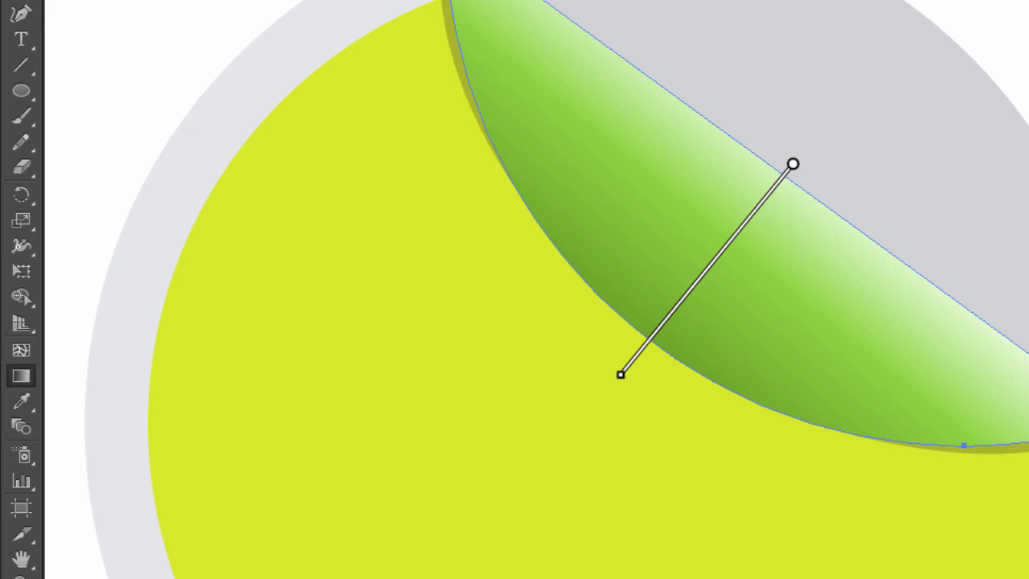
Step: Deselect to preview the flap, zoom in, and select the gray backing circle
{"action": "key", "text": "v"}
{"action": "key", "text": "ctrl+shift+a"}
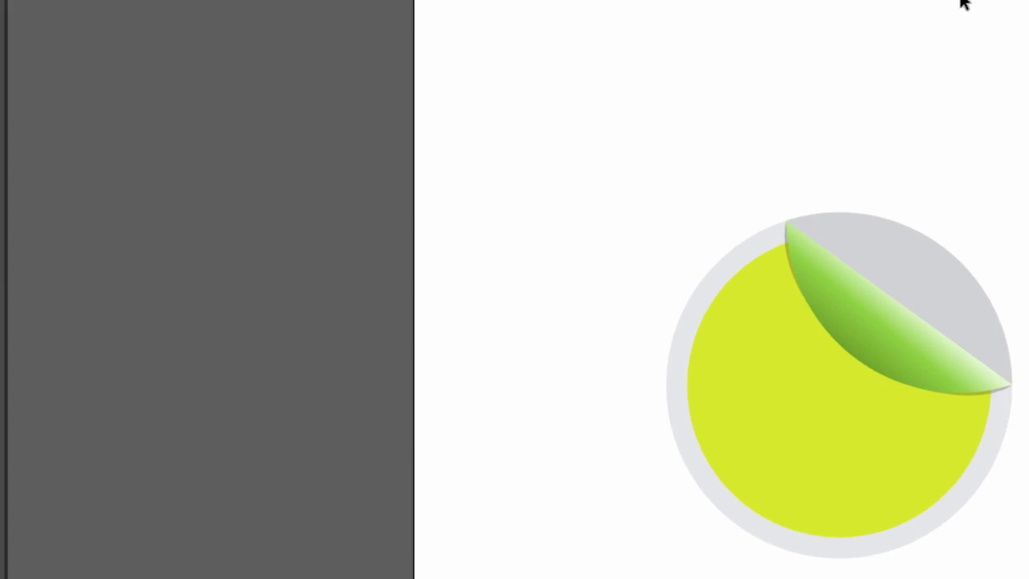
{"action": "key", "text": "ctrl+plus"}
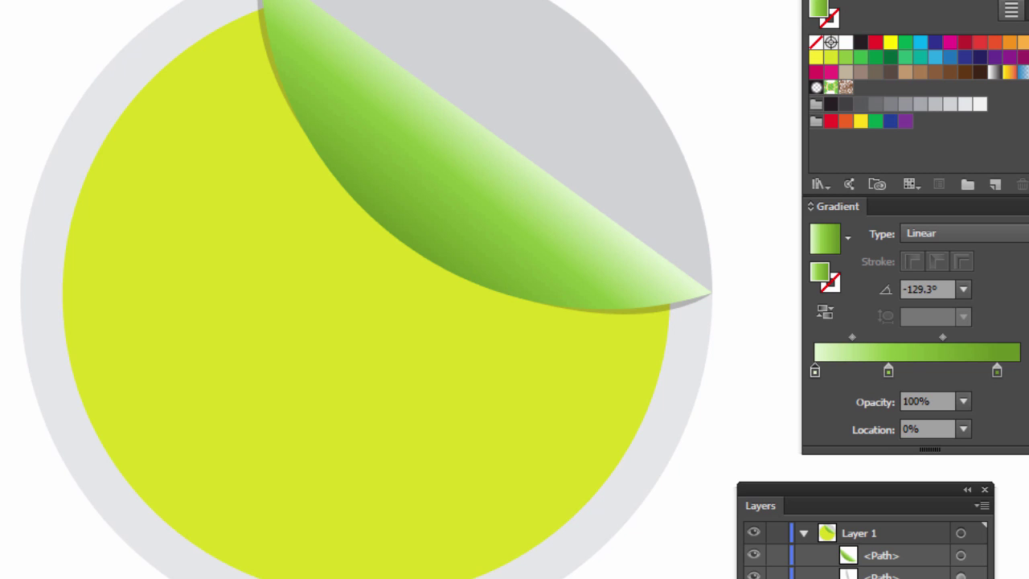
{"action": "left_click", "coordinate": [211, 479]}
{"action": "left_click", "coordinate": [687, 384]}
{"action": "left_click_drag", "start_coordinate": [884, 484], "coordinate": [896, 482]}
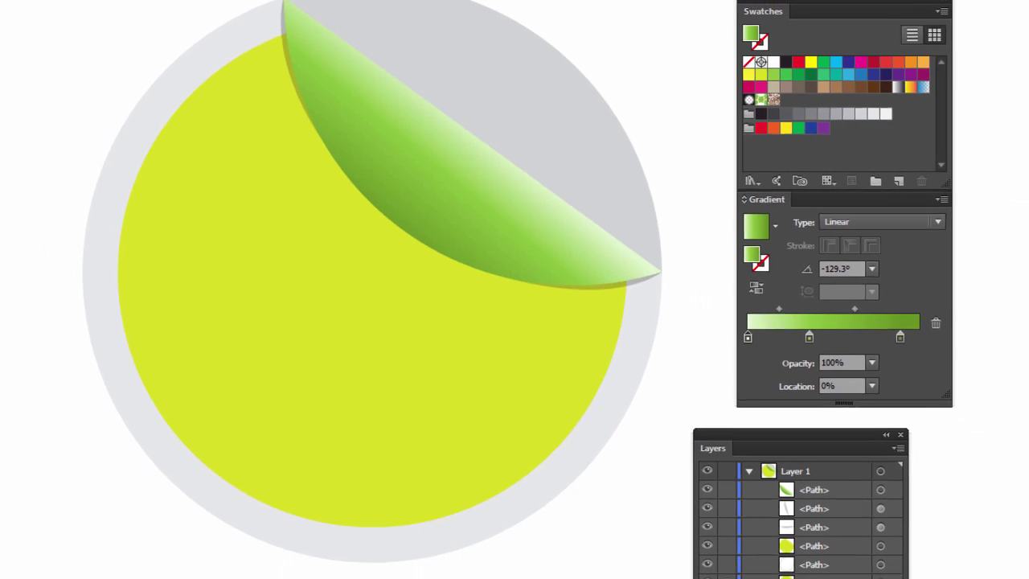
{"action": "left_click", "coordinate": [541, 121]}
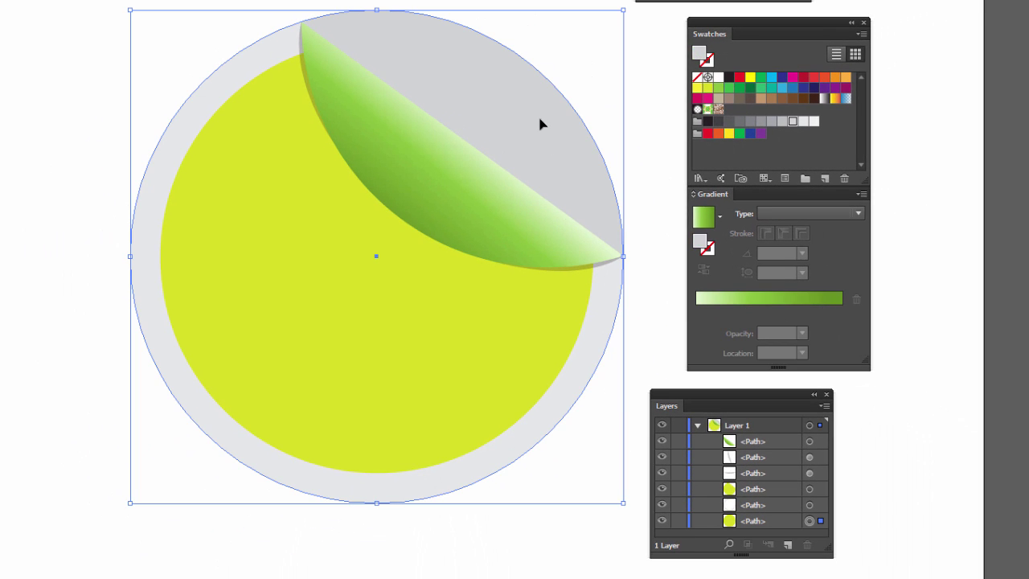
Step: Apply the White, Black gradient to the backing circle, run it diagonally, and reverse it
{"action": "left_click", "coordinate": [823, 100]}
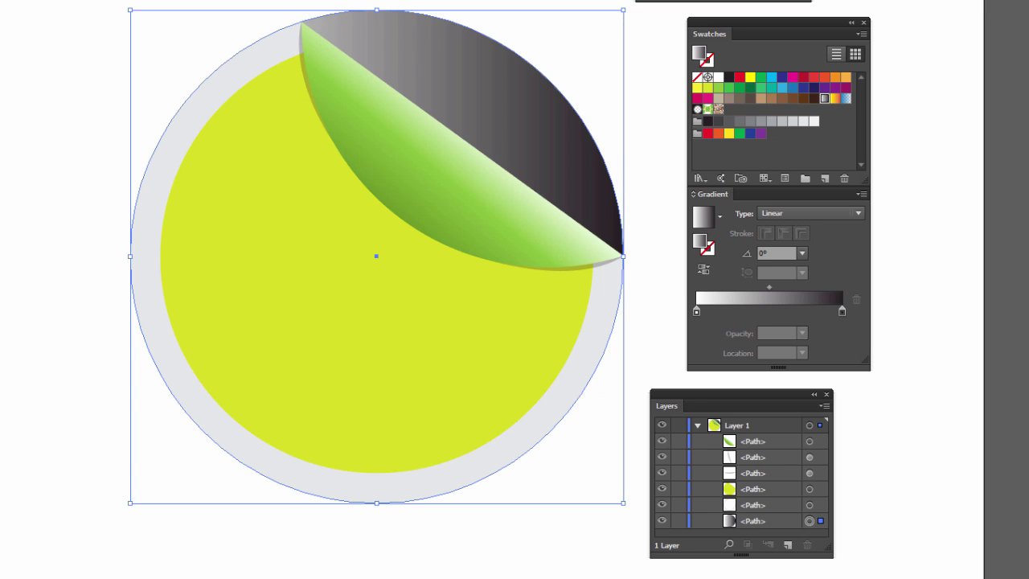
{"action": "key", "text": "g"}
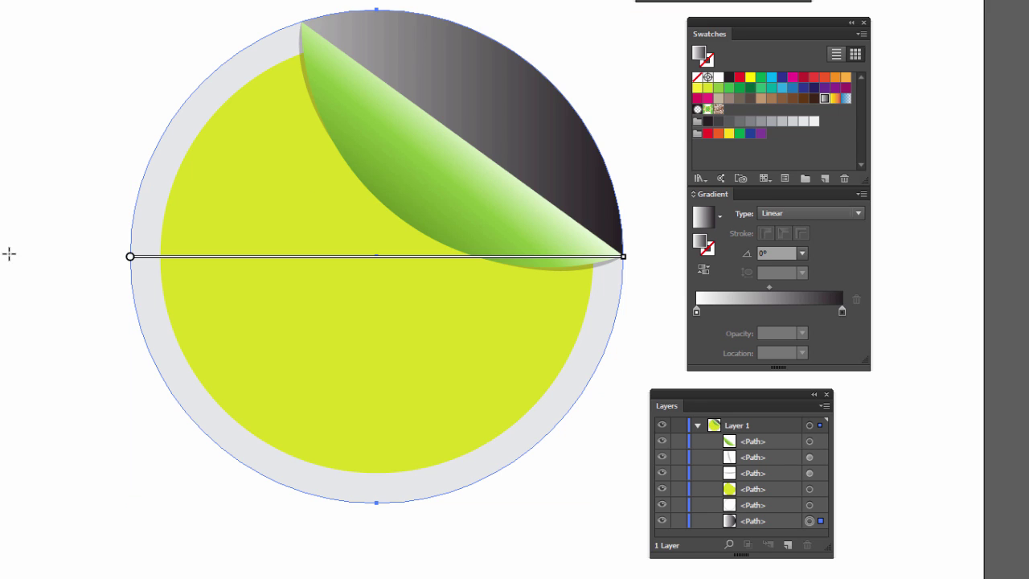
{"action": "left_click_drag", "start_coordinate": [223, 449], "coordinate": [526, 64]}
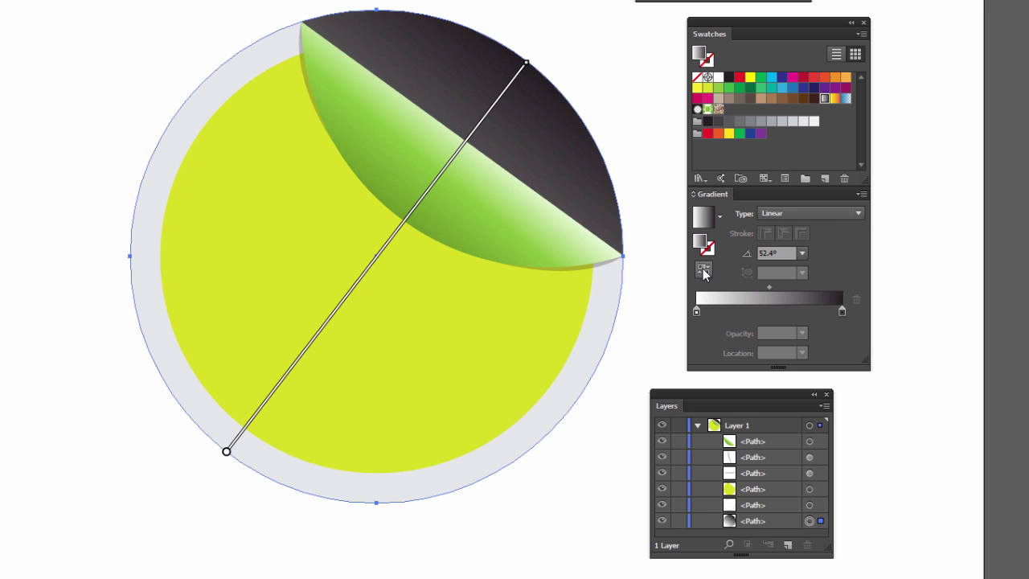
{"action": "left_click", "coordinate": [704, 274]}
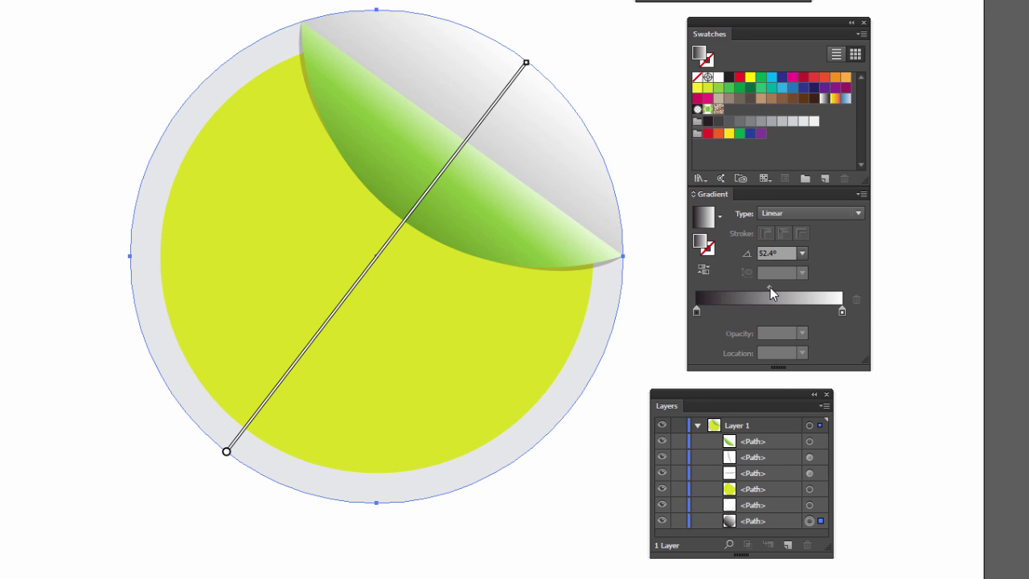
Step: Adjust the backing gradient's stops and midpoint so it fades from dark to white
{"action": "left_click_drag", "start_coordinate": [770, 287], "coordinate": [788, 287]}
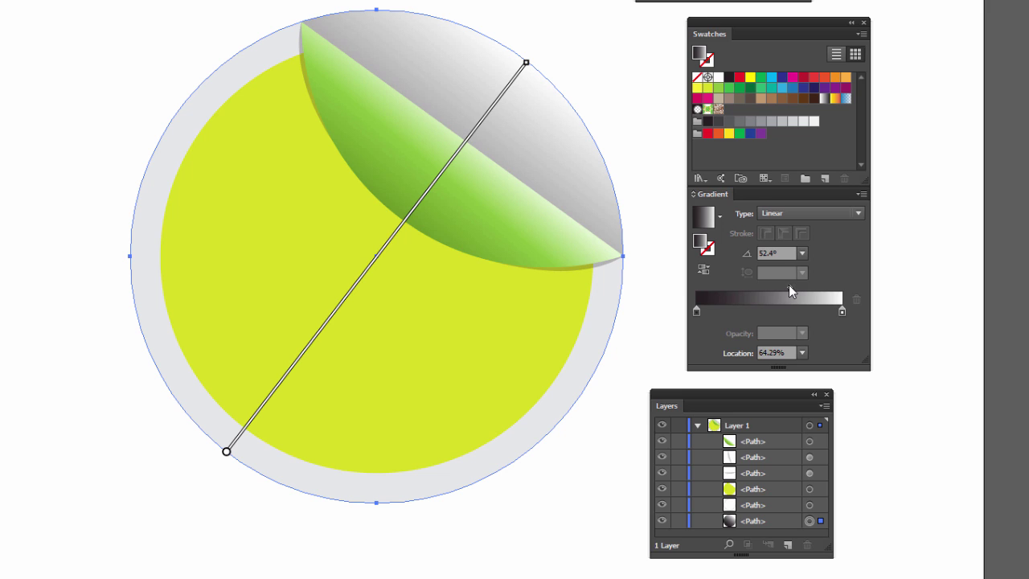
{"action": "mouse_move", "coordinate": [696, 312]}
{"action": "left_mouse_down"}
{"action": "mouse_move", "coordinate": [776, 312]}
{"action": "mouse_move", "coordinate": [801, 287]}
{"action": "left_mouse_up"}
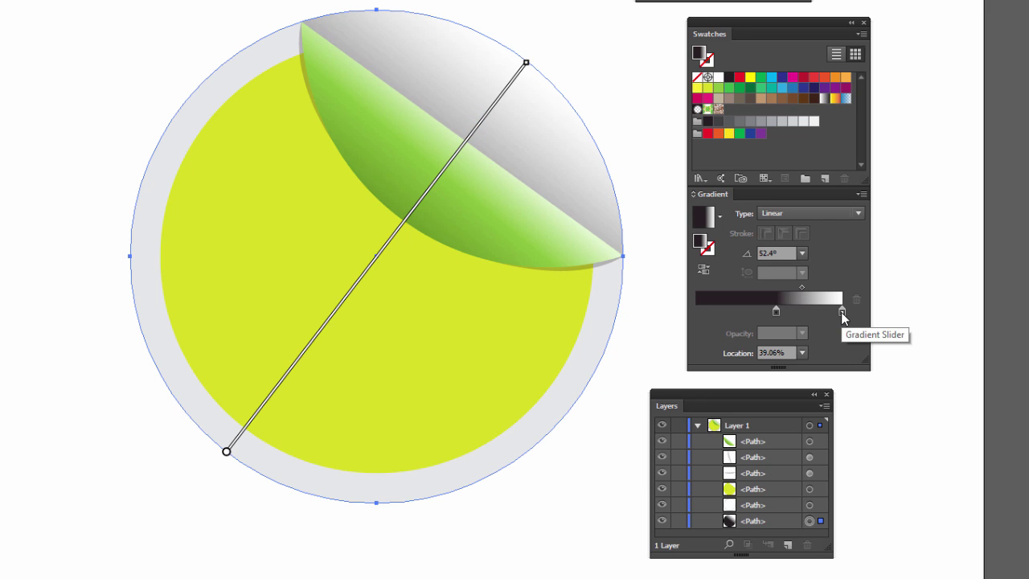
{"action": "left_click", "coordinate": [841, 312]}
{"action": "left_click", "coordinate": [831, 312]}
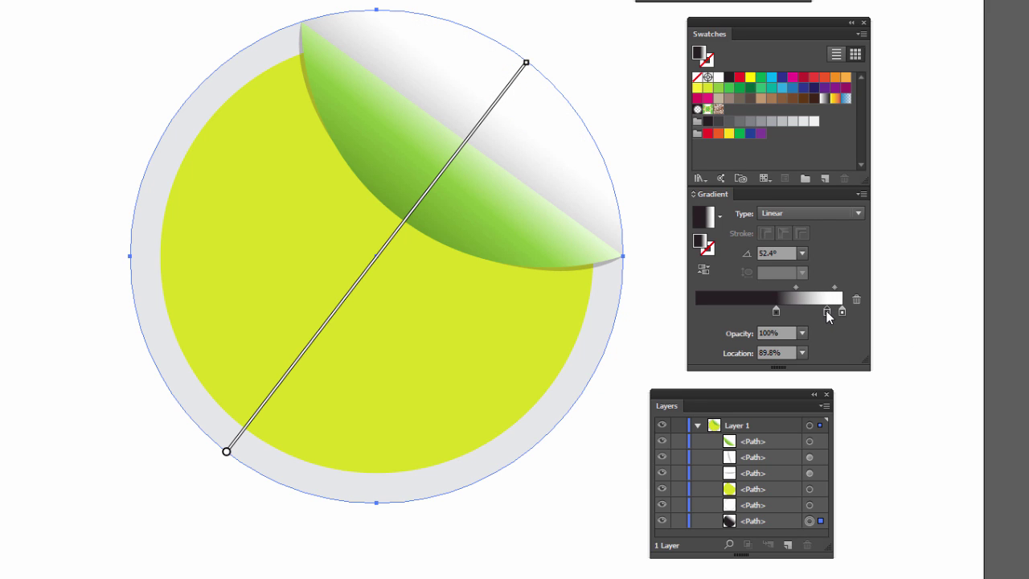
{"action": "left_click_drag", "start_coordinate": [831, 312], "coordinate": [823, 312]}
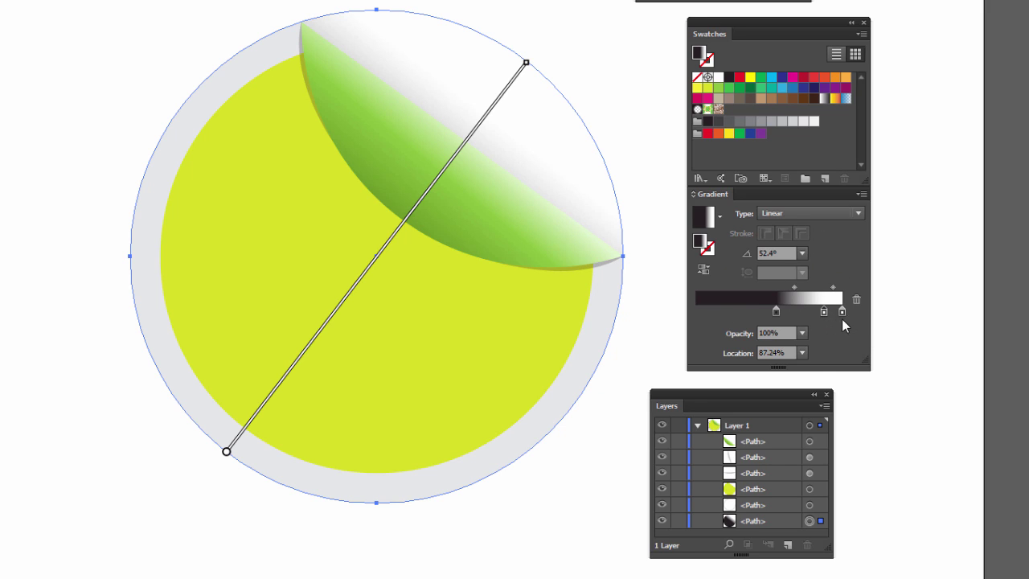
{"action": "mouse_move", "coordinate": [823, 312]}
{"action": "left_mouse_down"}
{"action": "mouse_move", "coordinate": [794, 287]}
{"action": "mouse_move", "coordinate": [783, 310]}
{"action": "mouse_move", "coordinate": [802, 290]}
{"action": "left_mouse_up"}
{"action": "left_click", "coordinate": [801, 288]}
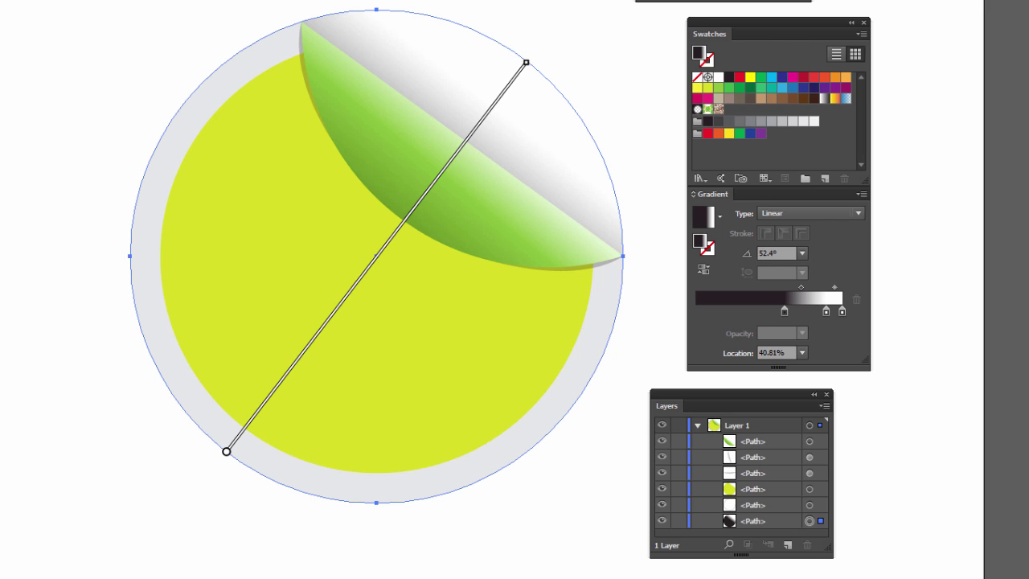
Step: Select the lime disc and convert its fill to a linear gradient with yellow stops at both ends
{"action": "key", "text": "v"}
{"action": "left_click", "coordinate": [51, 81]}
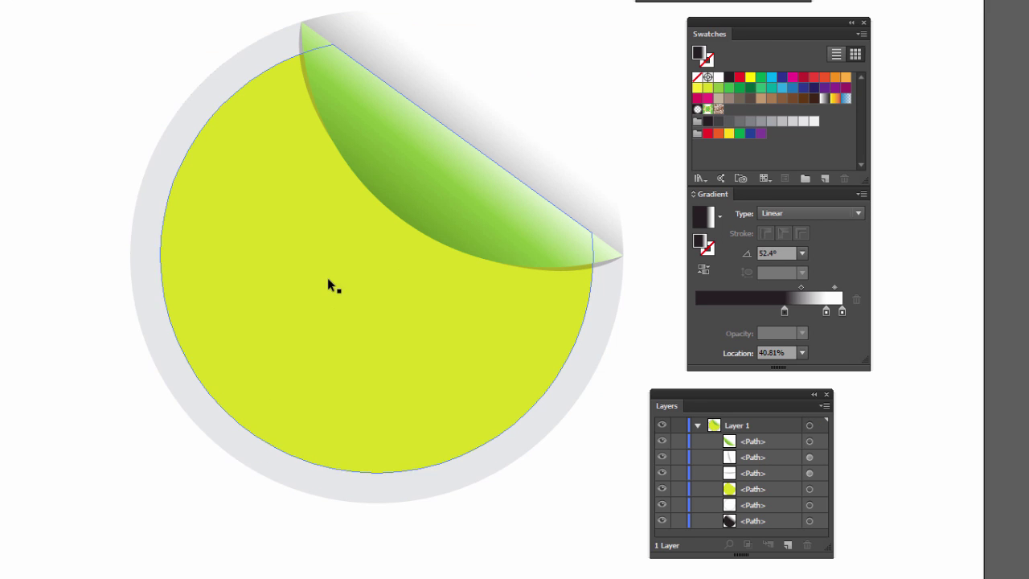
{"action": "left_click", "coordinate": [327, 277]}
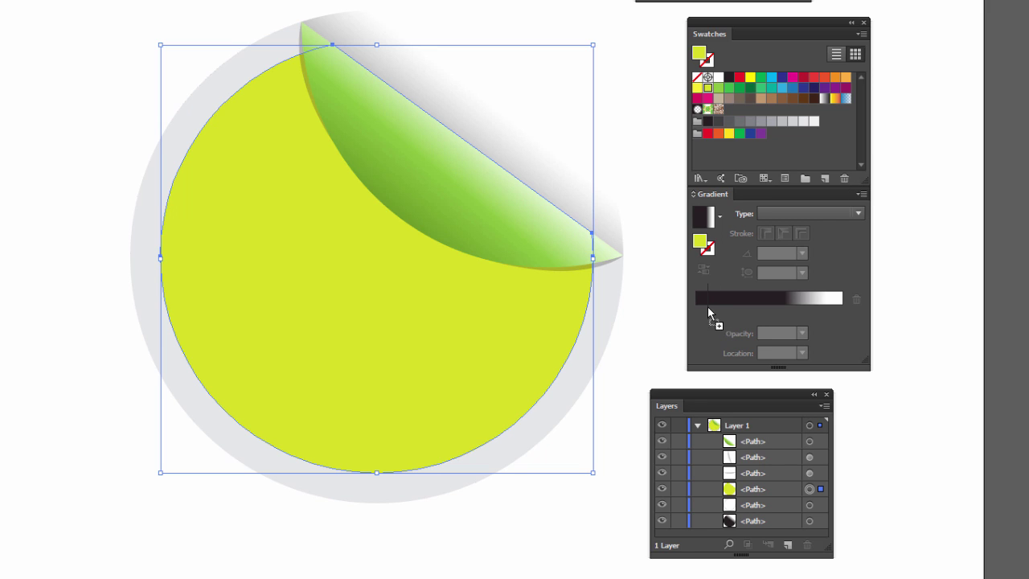
{"action": "left_click_drag", "start_coordinate": [707, 88], "coordinate": [704, 312]}
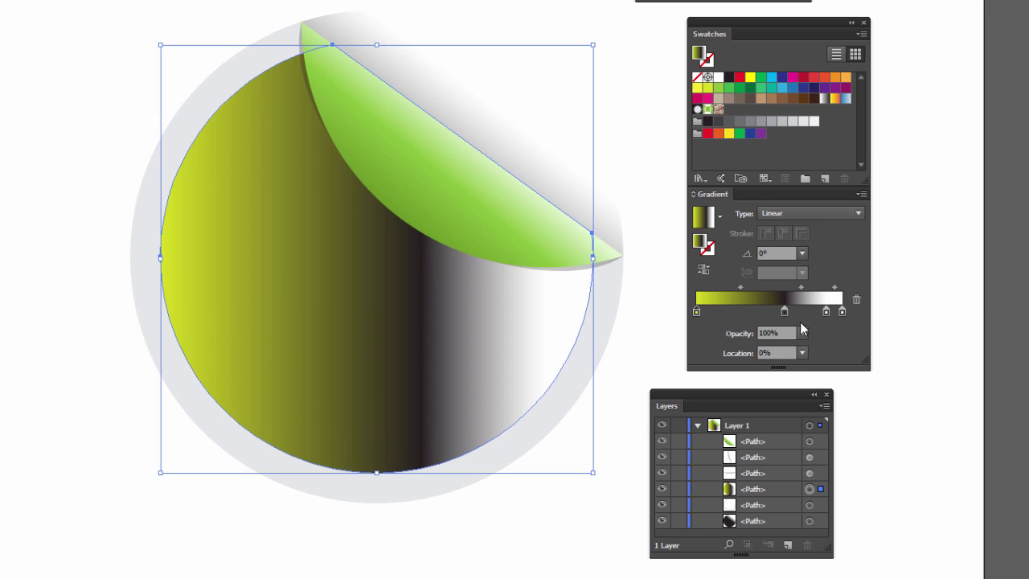
{"action": "left_click_drag", "start_coordinate": [841, 311], "coordinate": [834, 341]}
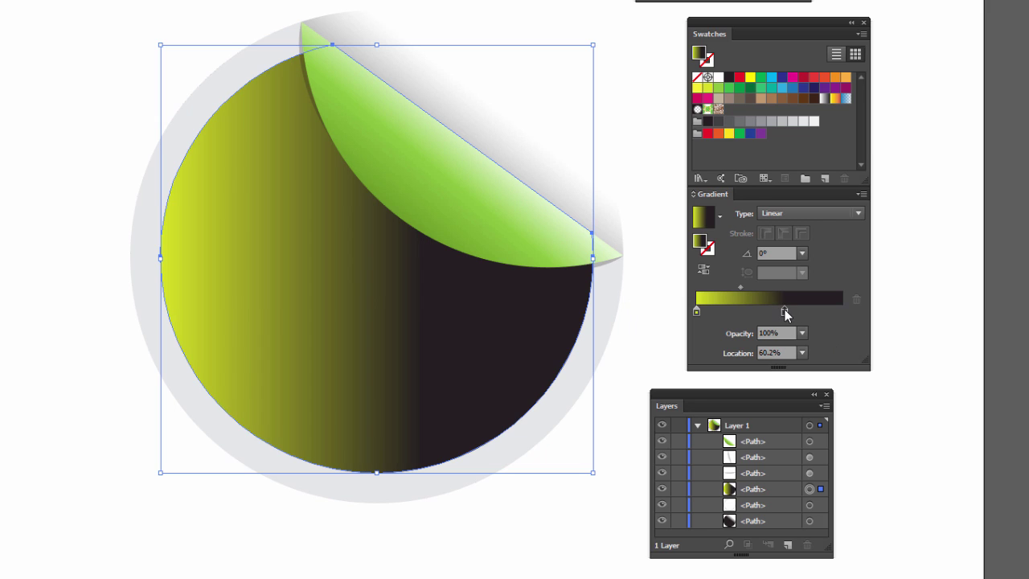
{"action": "left_click_drag", "start_coordinate": [785, 312], "coordinate": [843, 311]}
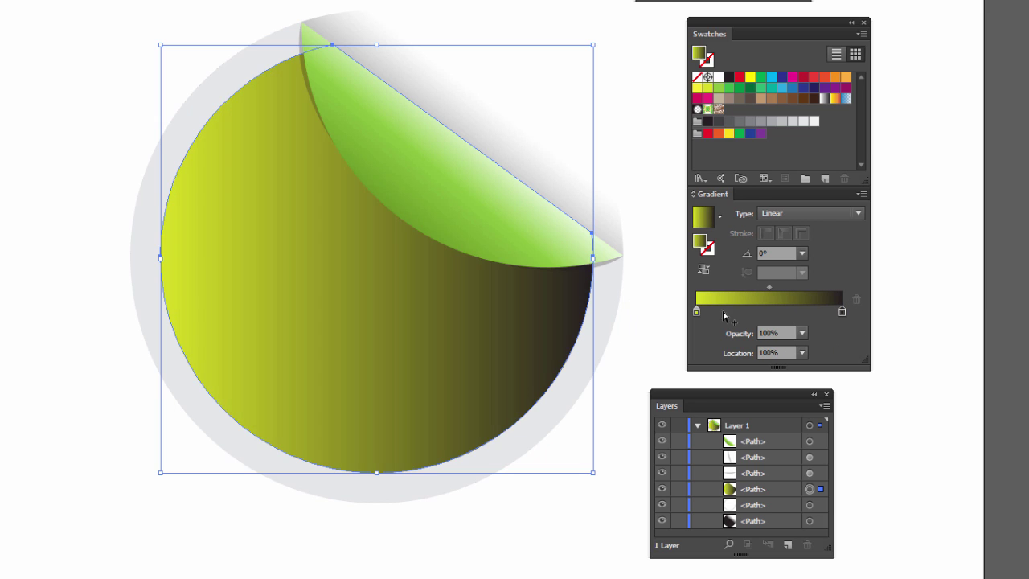
{"action": "left_click", "coordinate": [697, 312]}
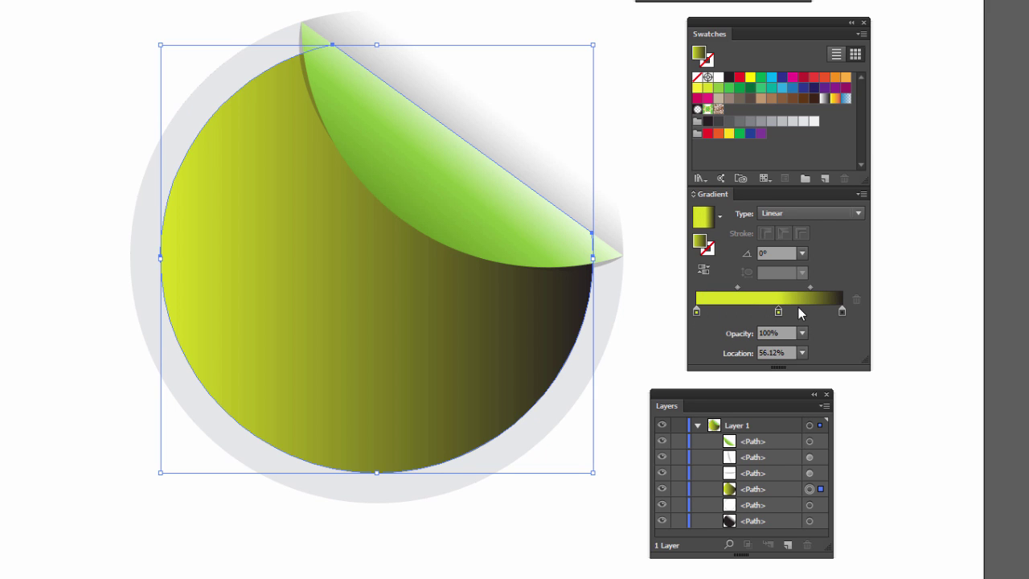
{"action": "mouse_move", "coordinate": [697, 313]}
{"action": "left_mouse_down"}
{"action": "mouse_move", "coordinate": [821, 313]}
{"action": "mouse_move", "coordinate": [842, 338]}
{"action": "mouse_move", "coordinate": [841, 313]}
{"action": "left_mouse_up"}
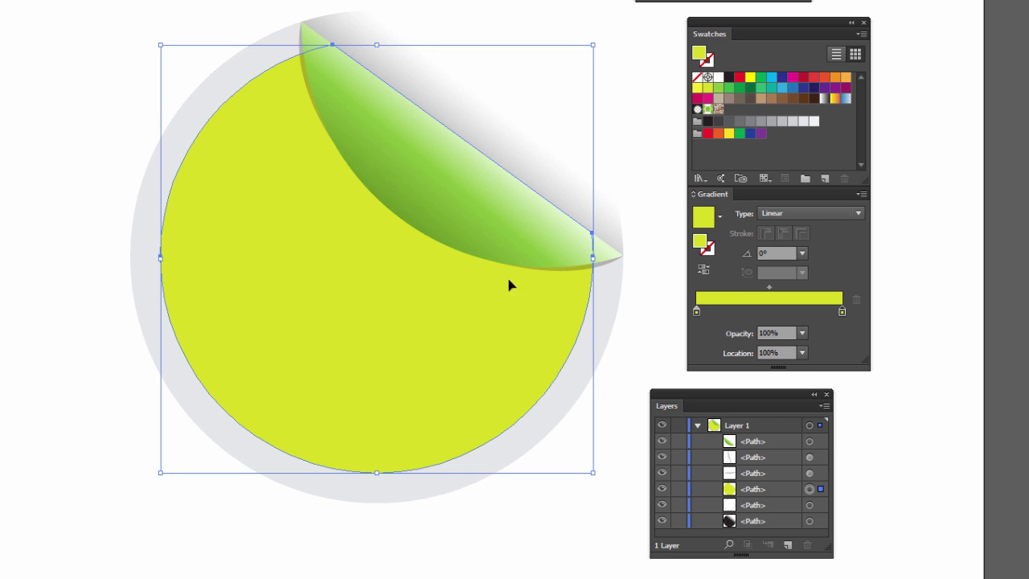
Step: Angle the disc's gradient at 53.6°, make its end stop greener, and pull it to about 69%
{"action": "key", "text": "g"}
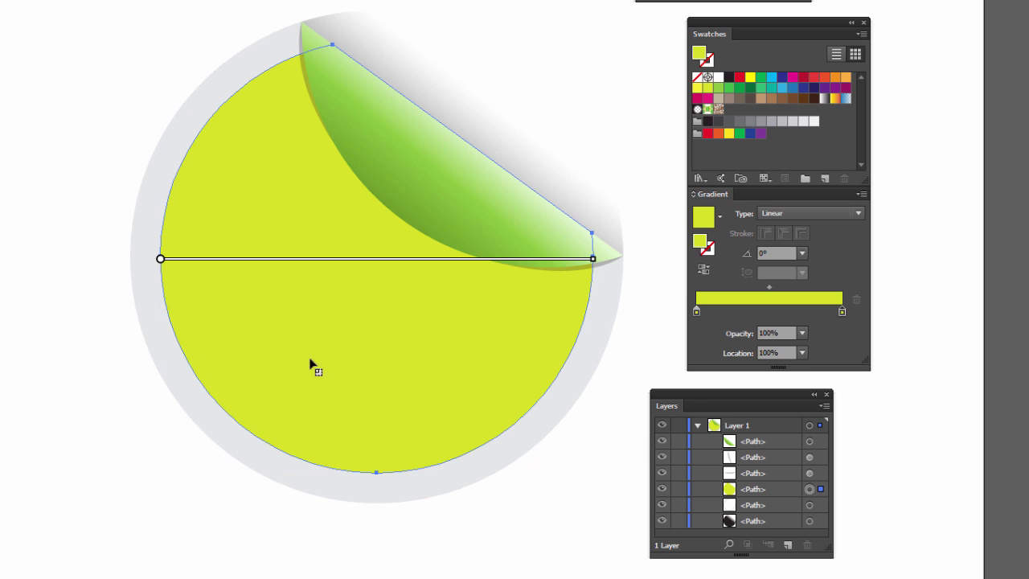
{"action": "left_click_drag", "start_coordinate": [239, 432], "coordinate": [462, 142]}
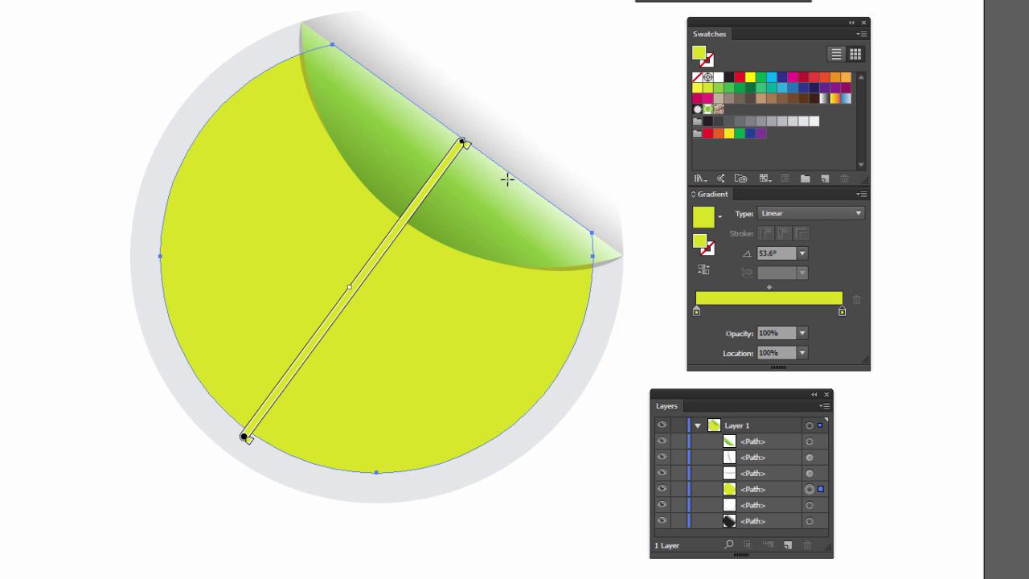
{"action": "double_click", "coordinate": [842, 311]}
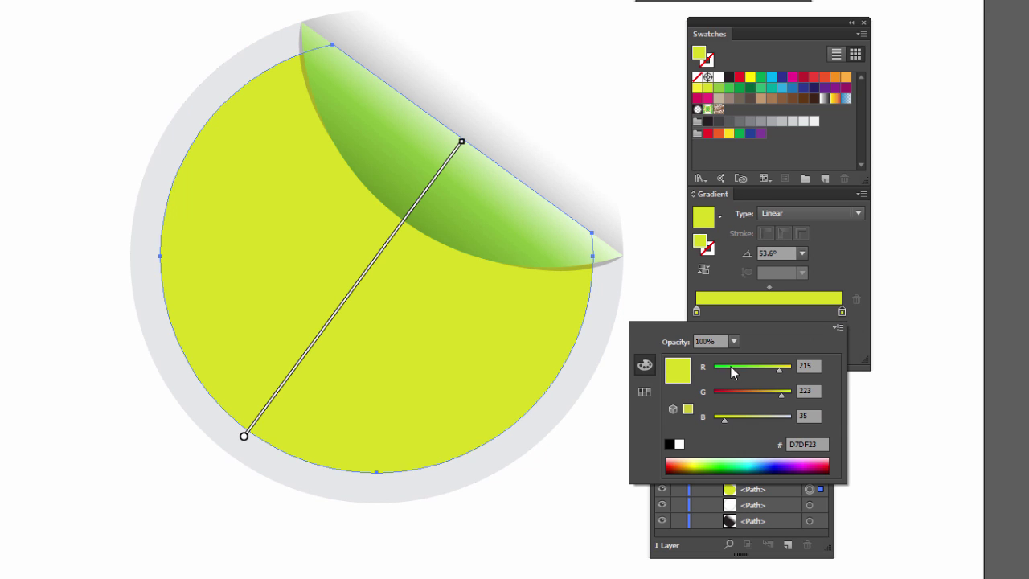
{"action": "mouse_move", "coordinate": [734, 372]}
{"action": "left_mouse_down"}
{"action": "mouse_move", "coordinate": [774, 374]}
{"action": "mouse_move", "coordinate": [777, 402]}
{"action": "left_mouse_up"}
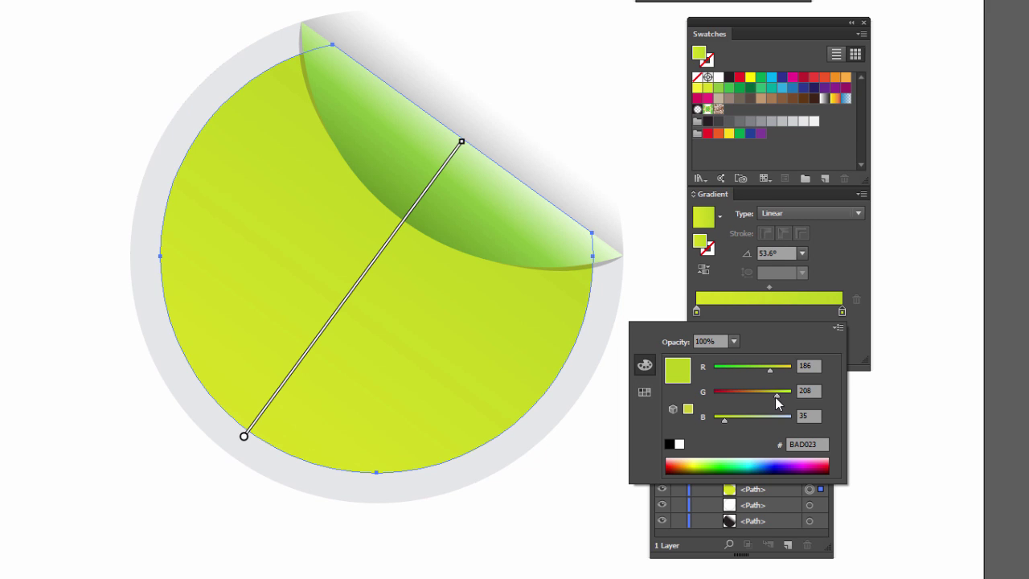
{"action": "left_click", "coordinate": [830, 277]}
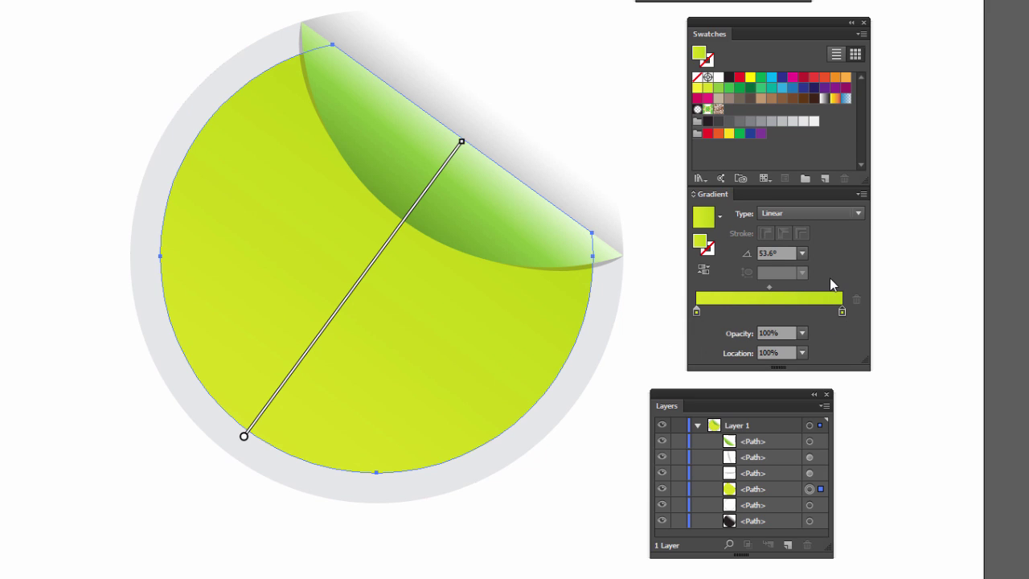
{"action": "left_click_drag", "start_coordinate": [769, 287], "coordinate": [781, 287]}
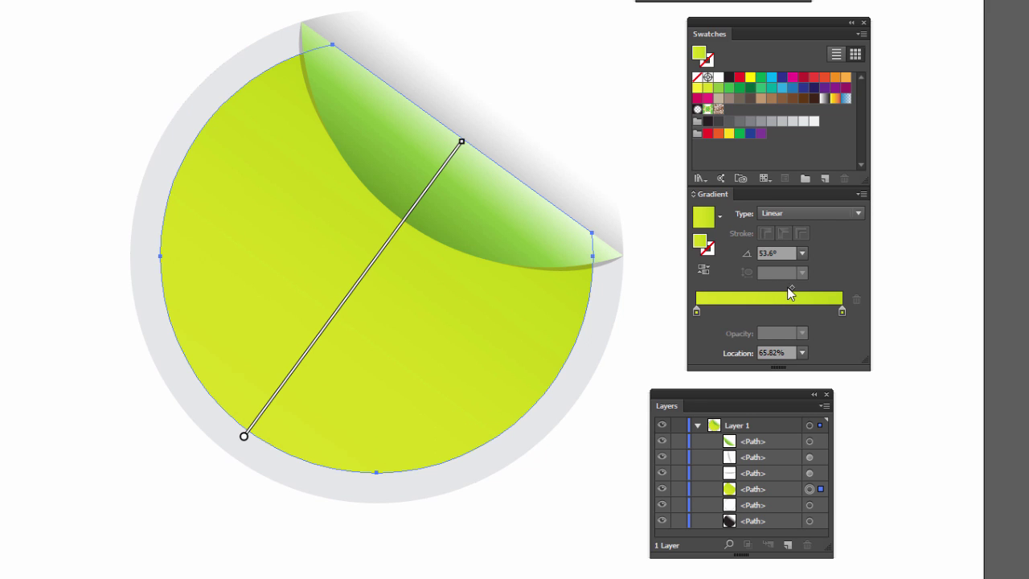
{"action": "left_click_drag", "start_coordinate": [843, 313], "coordinate": [796, 313]}
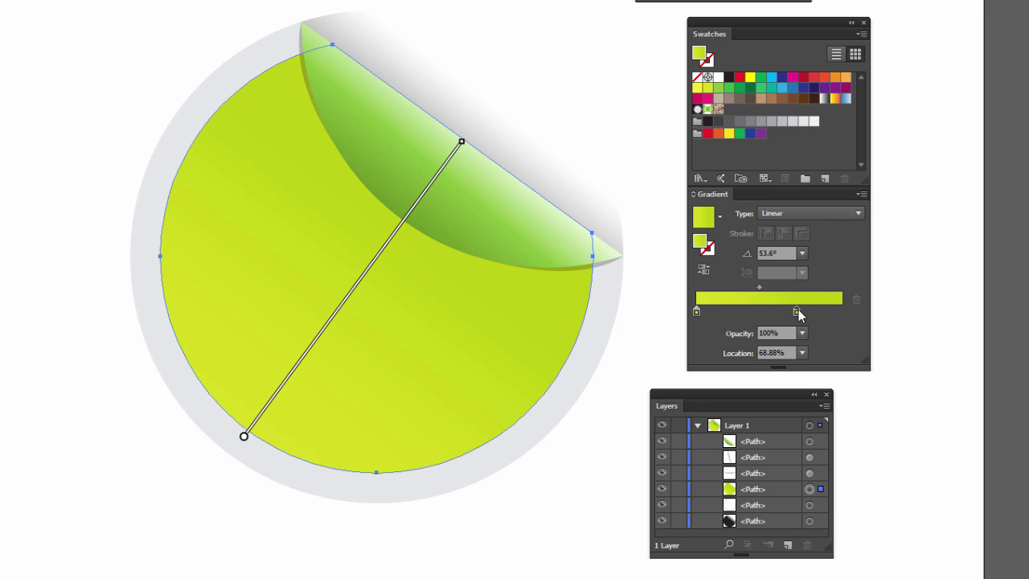
Step: Add a darker olive end stop 9AAD05 and set the midpoint to about 68%
{"action": "left_click_drag", "start_coordinate": [797, 313], "coordinate": [842, 313]}
{"action": "double_click", "coordinate": [842, 312]}
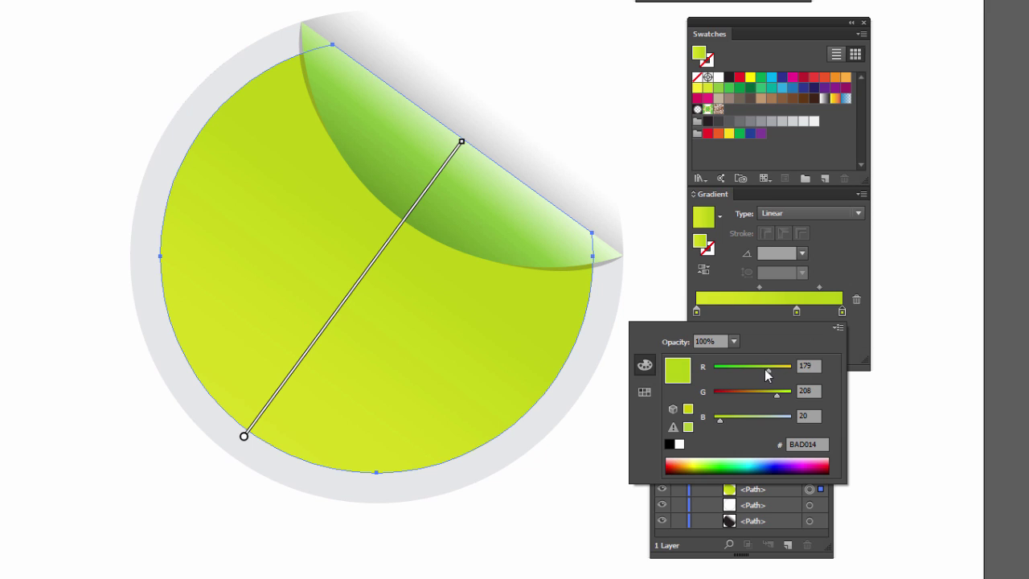
{"action": "left_click_drag", "start_coordinate": [764, 369], "coordinate": [765, 394]}
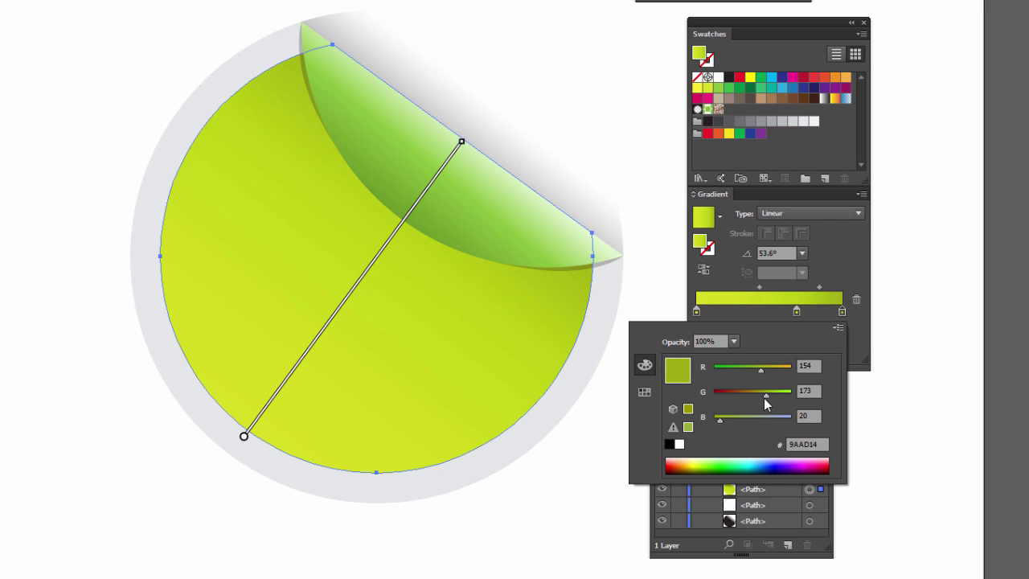
{"action": "left_click_drag", "start_coordinate": [719, 421], "coordinate": [714, 421]}
{"action": "left_click", "coordinate": [853, 263]}
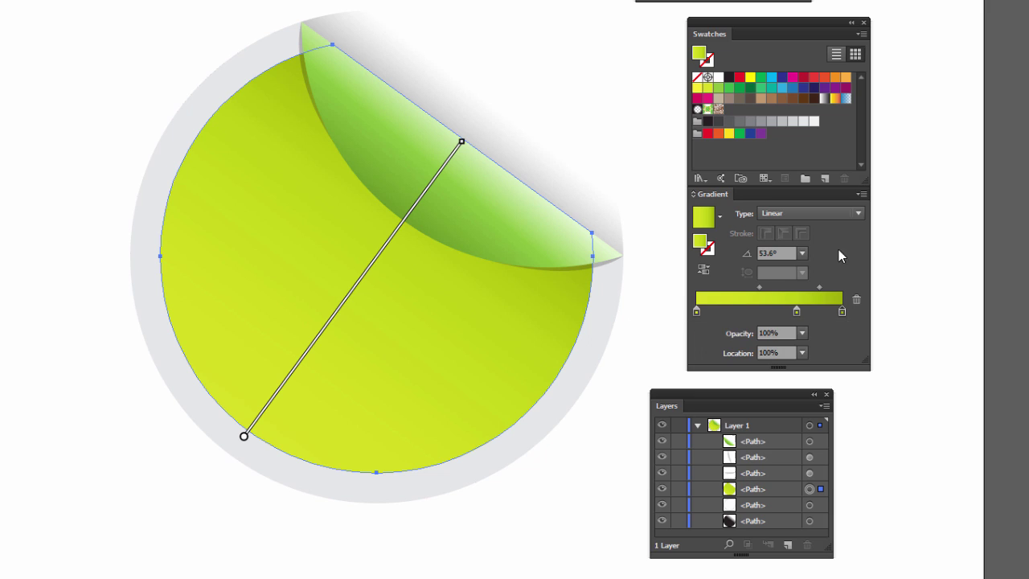
{"action": "left_click_drag", "start_coordinate": [760, 287], "coordinate": [764, 288]}
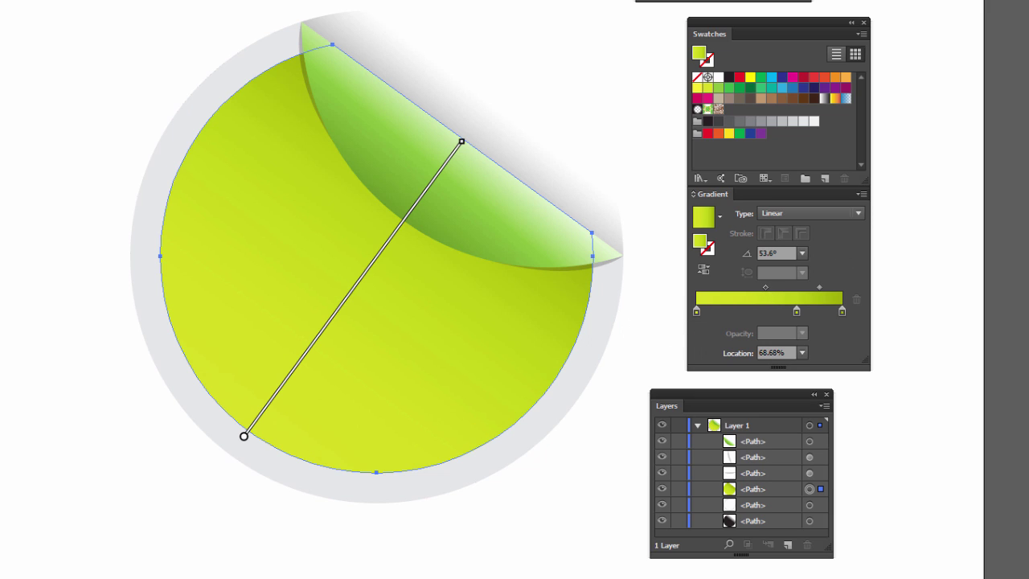
Step: Zoom out, end the backing circle's gradient with a light grey stop, and set its midpoint to 33.79%
{"action": "key", "text": "v"}
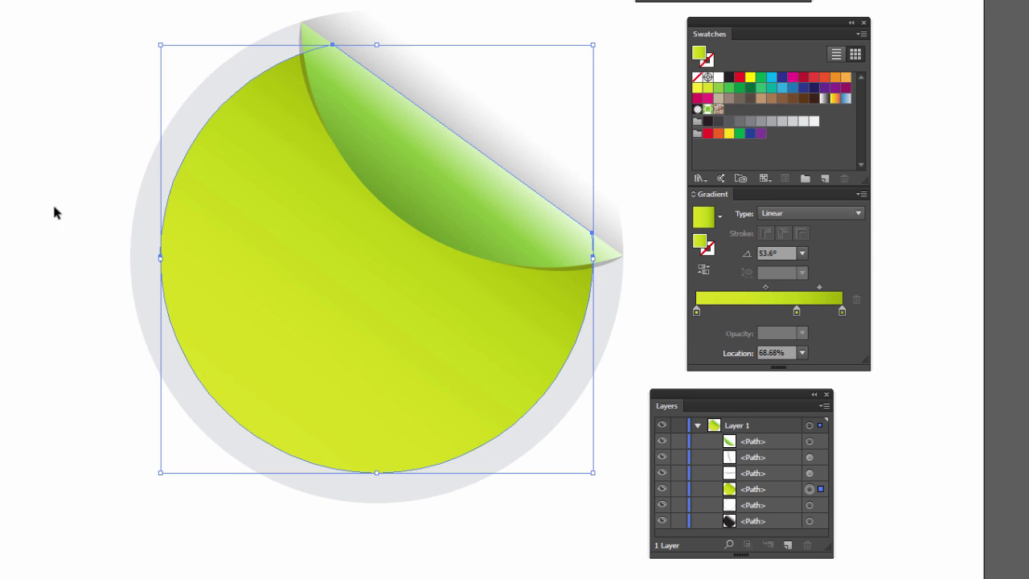
{"action": "left_click", "coordinate": [119, 238]}
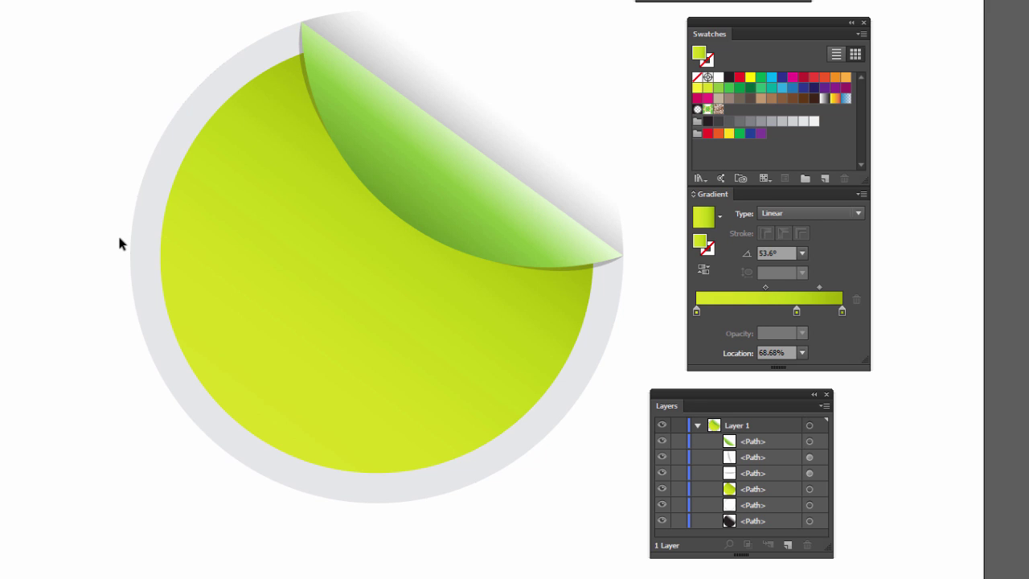
{"action": "key", "text": "ctrl+minus"}
{"action": "key", "text": "ctrl+minus"}
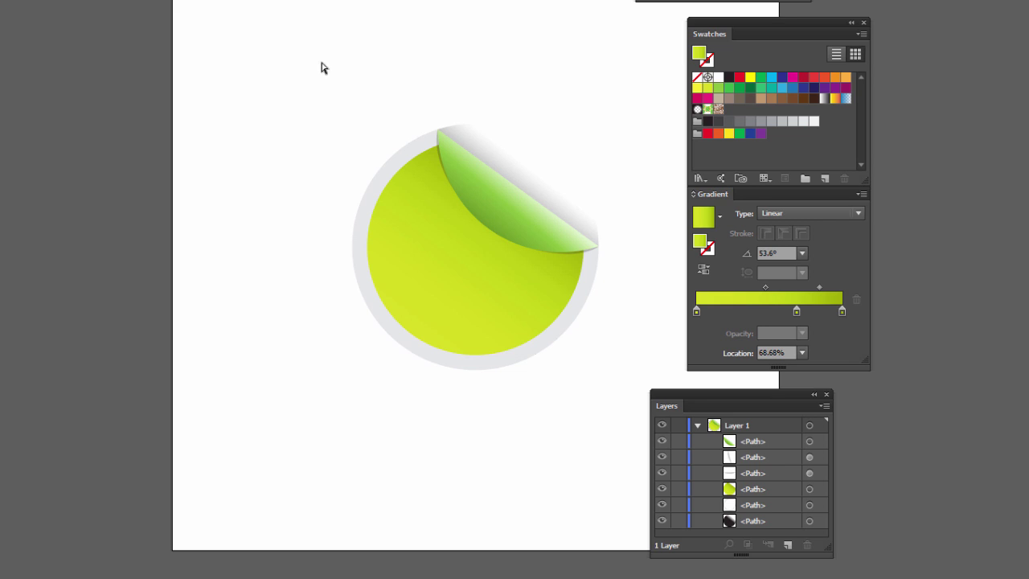
{"action": "left_click", "coordinate": [523, 170]}
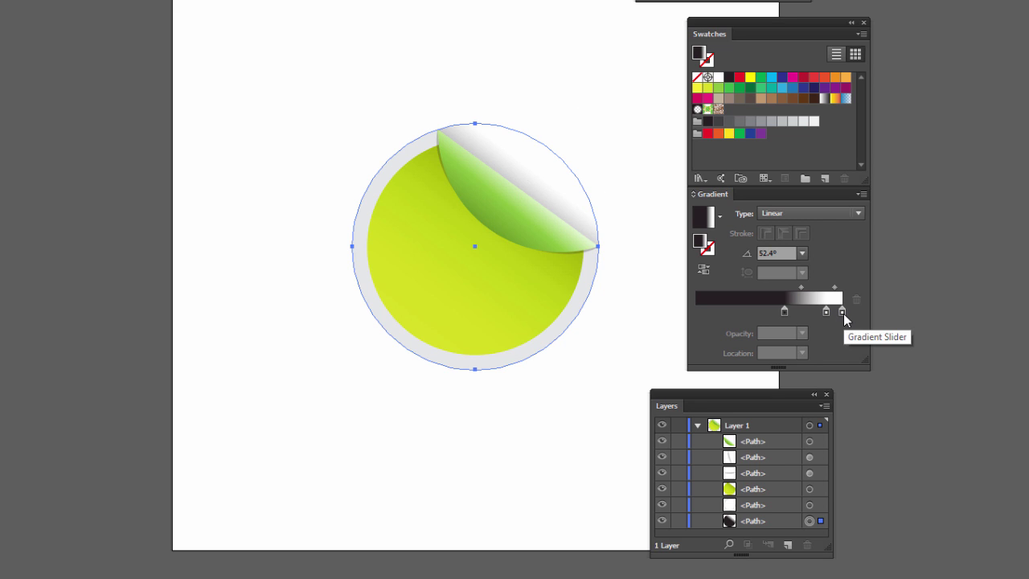
{"action": "left_click_drag", "start_coordinate": [813, 121], "coordinate": [843, 314]}
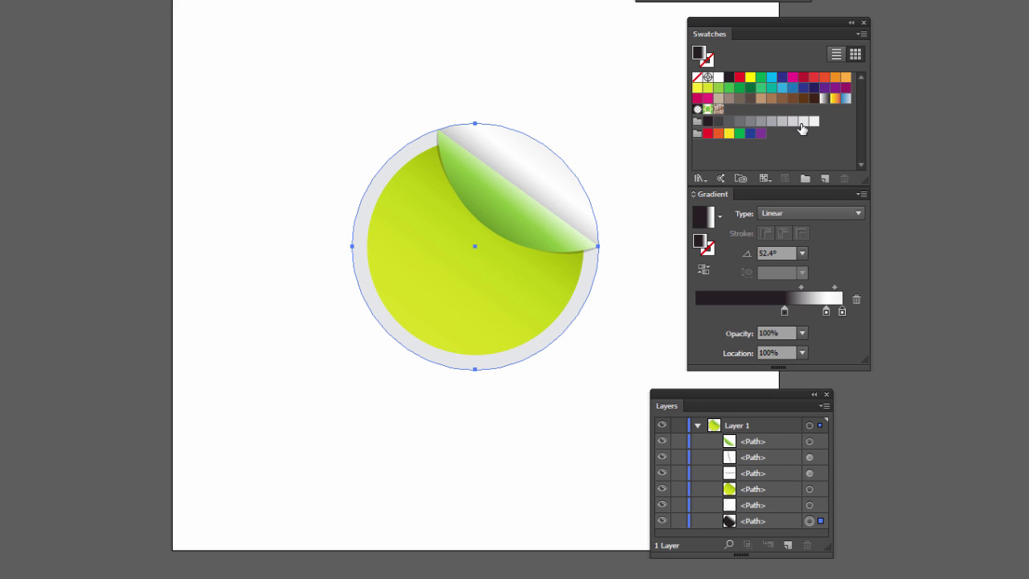
{"action": "left_click_drag", "start_coordinate": [803, 121], "coordinate": [826, 303]}
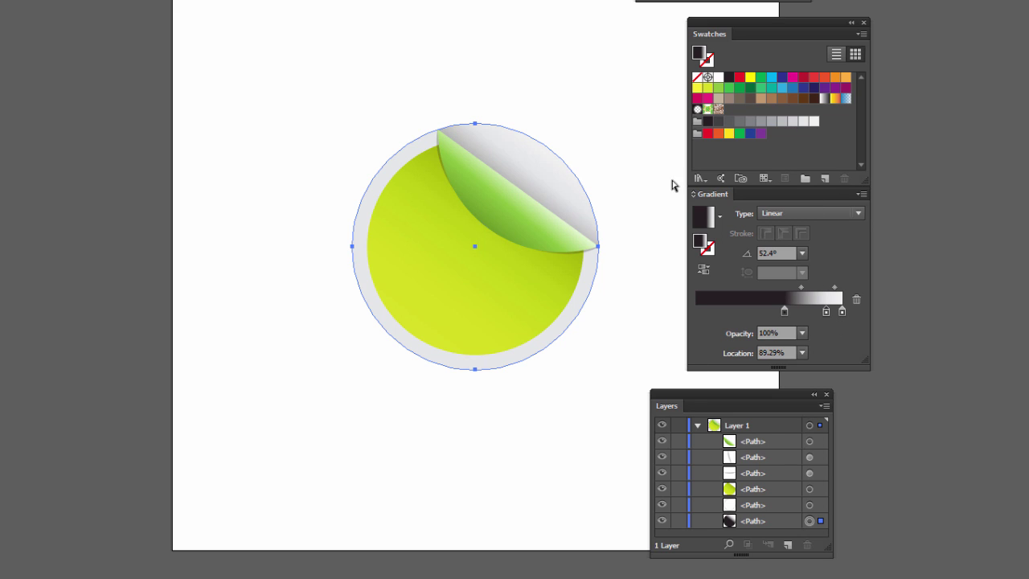
{"action": "left_click", "coordinate": [800, 288]}
{"action": "left_click_drag", "start_coordinate": [800, 287], "coordinate": [798, 288]}
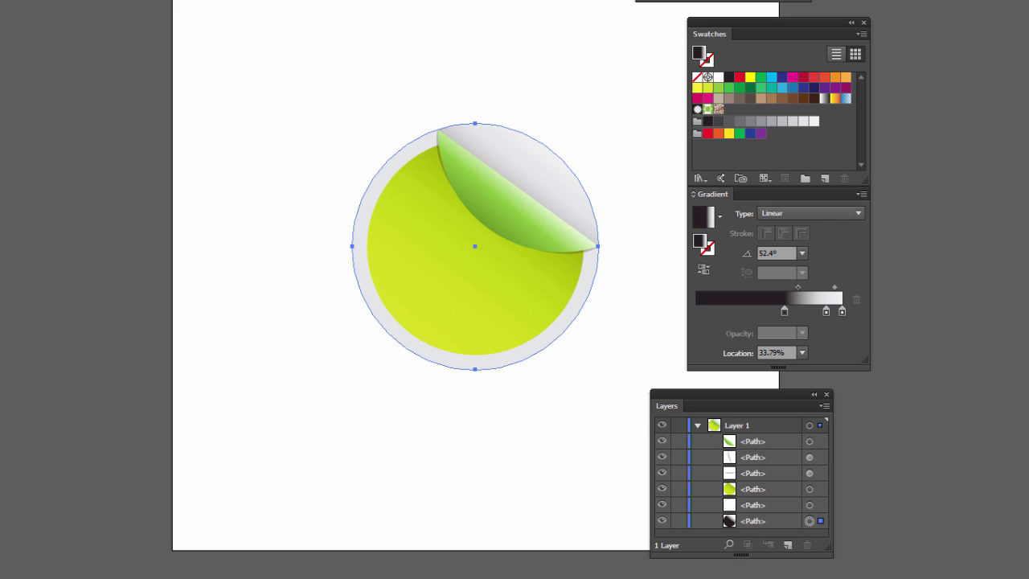
{"action": "key", "text": "ctrl+shift+a"}
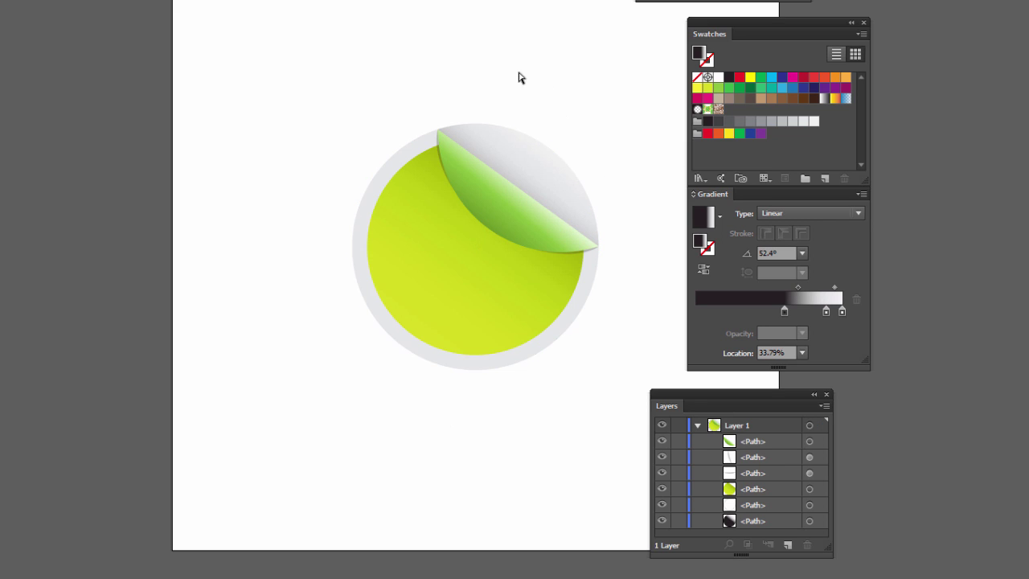
Step: Place a text object on the lime disc, set its font size, and type '50%'
{"action": "mouse_move", "coordinate": [547, 223]}
{"action": "left_mouse_down"}
{"action": "mouse_move", "coordinate": [389, 131]}
{"action": "mouse_move", "coordinate": [413, 157]}
{"action": "left_mouse_up"}
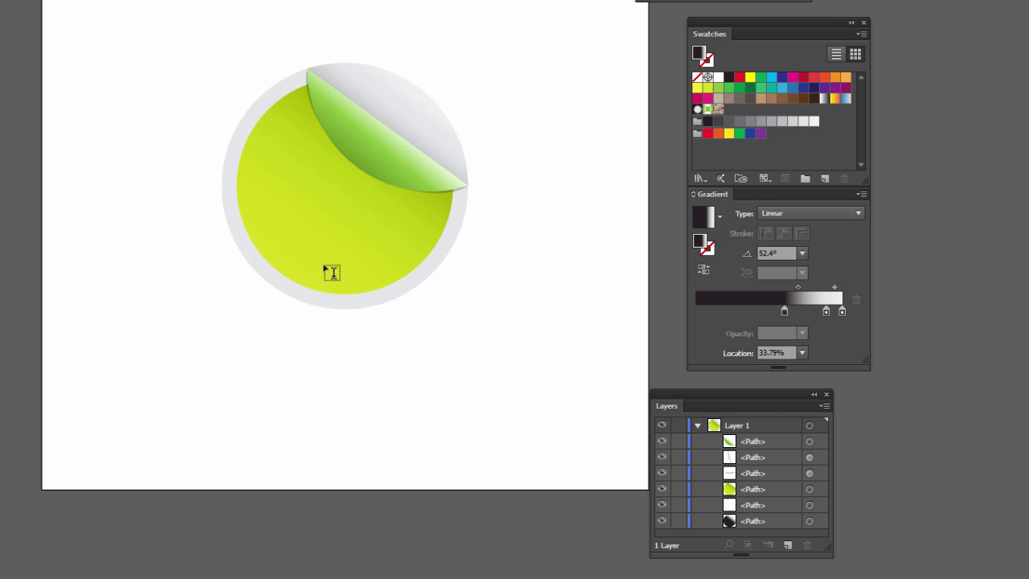
{"action": "left_click", "coordinate": [303, 211]}
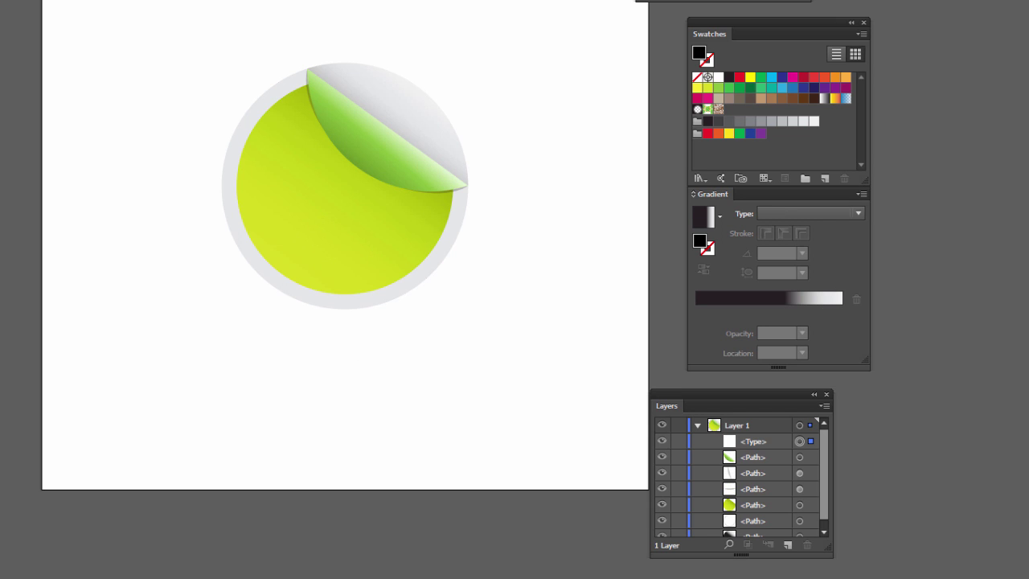
{"action": "left_click", "coordinate": [599, 90]}
{"action": "type", "text": "a"}
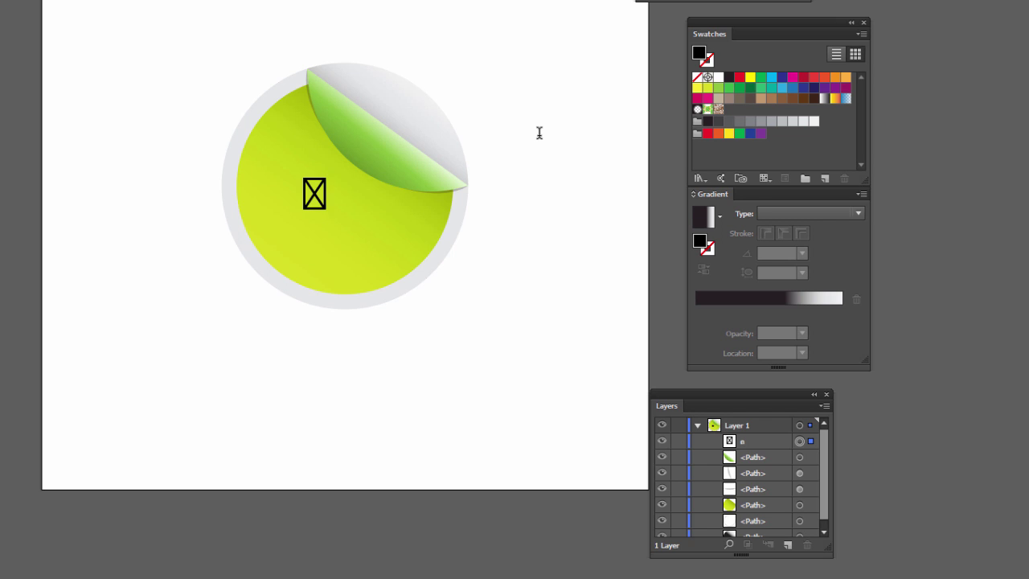
{"action": "key", "text": "BackSpace"}
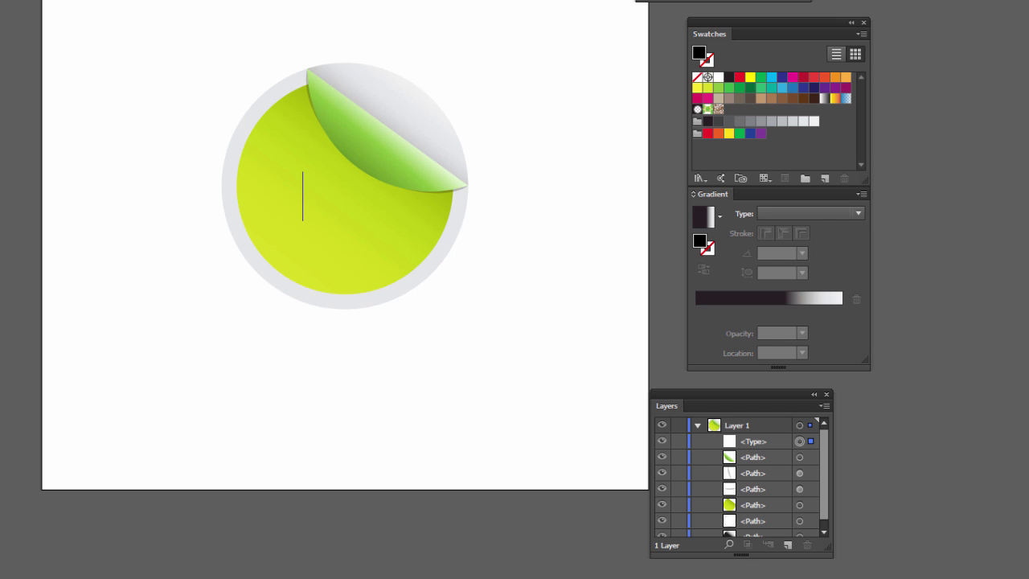
{"action": "key", "text": "Escape"}
{"action": "type", "text": "a"}
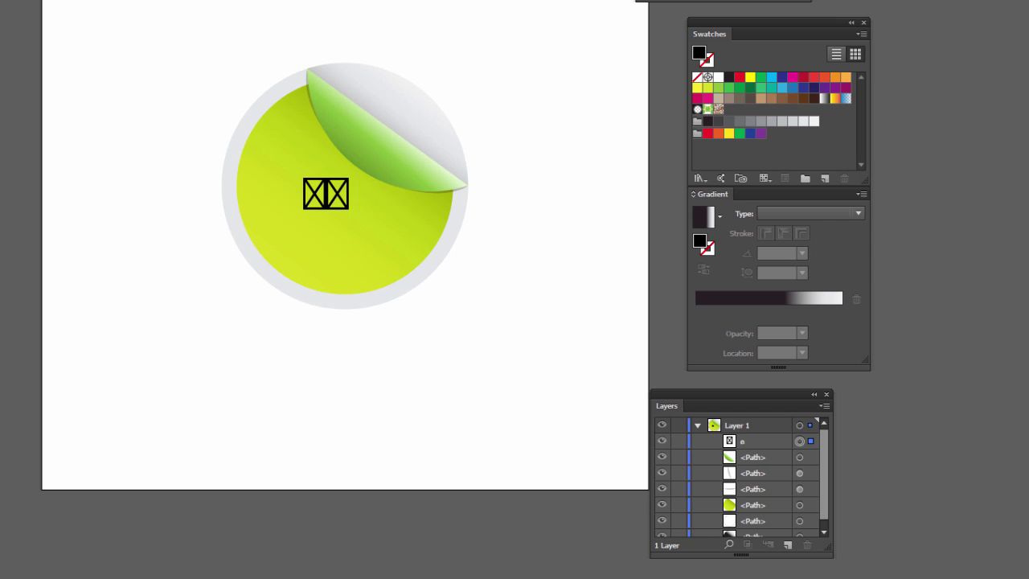
{"action": "key", "text": "BackSpace"}
{"action": "key", "text": "BackSpace"}
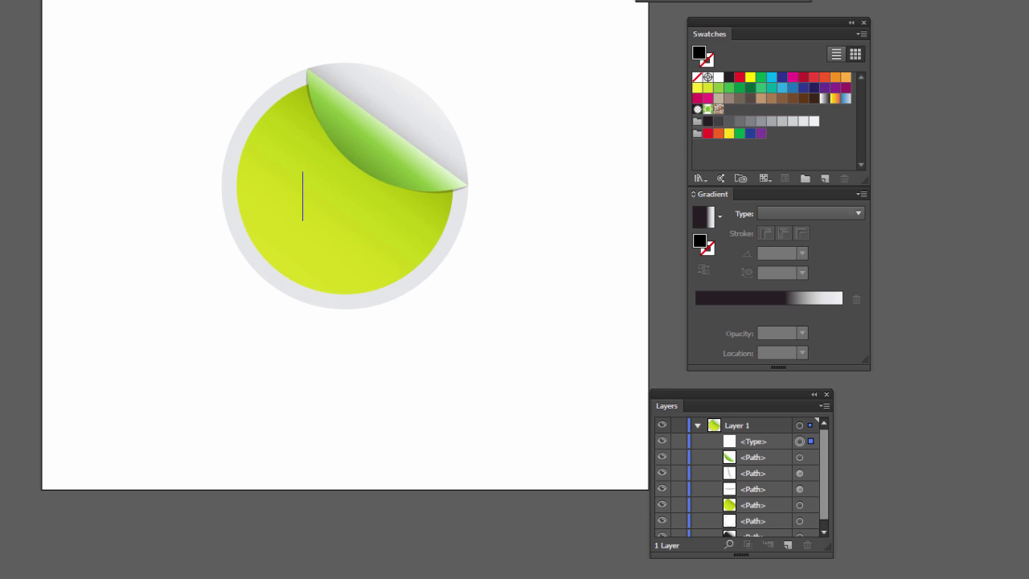
{"action": "type", "text": "50"}
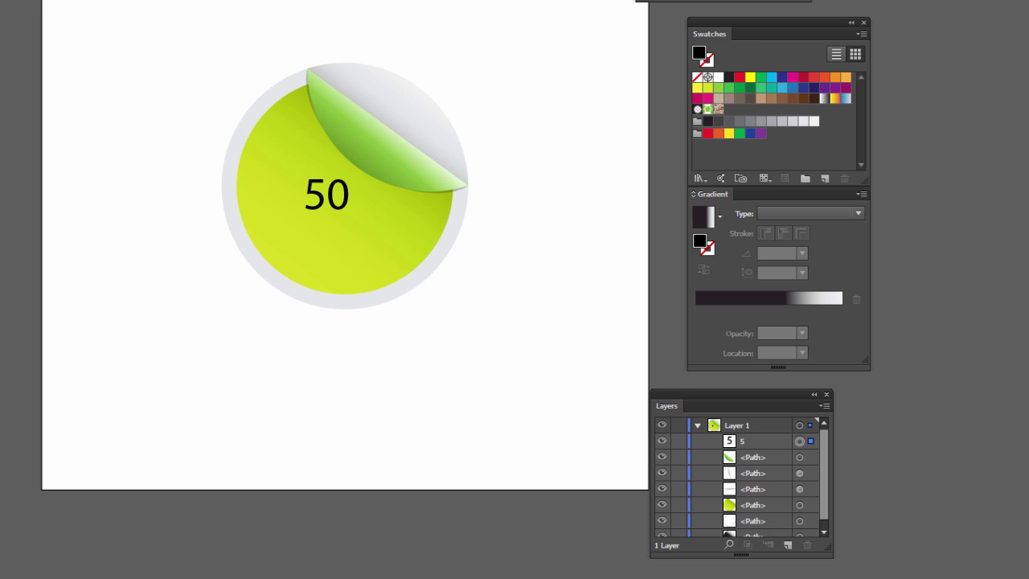
{"action": "type", "text": "%"}
Step: Restyle '50%' in a bold Impact-style font, enlarge it, and fill it white across the disc
{"action": "key", "text": "Escape"}
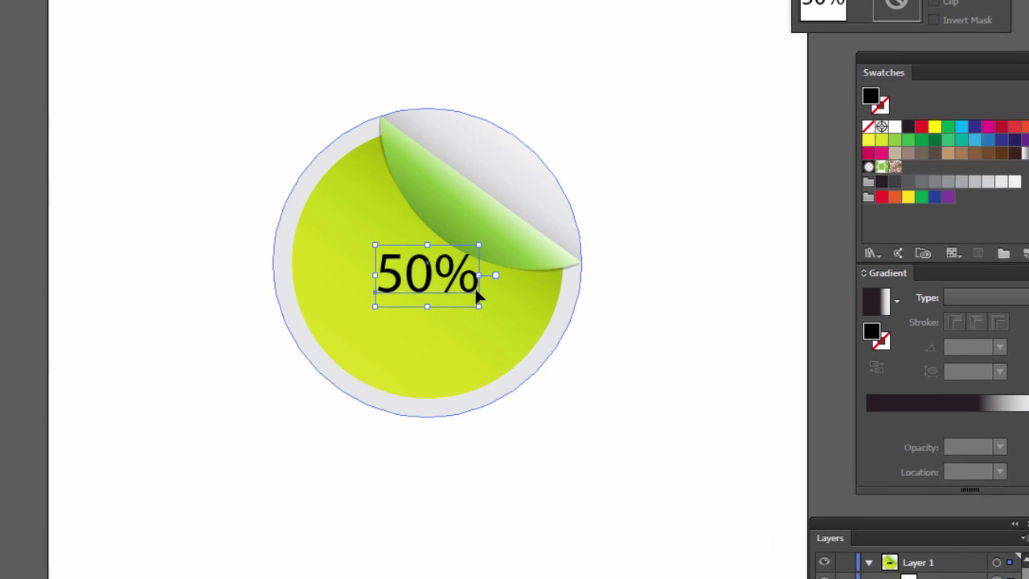
{"action": "key", "text": "Return"}
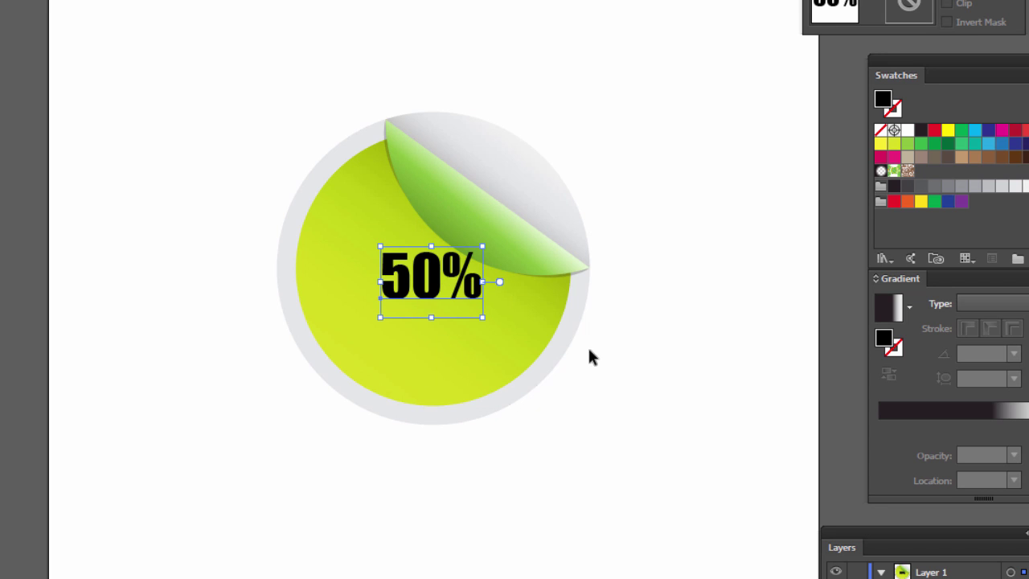
{"action": "left_click_drag", "start_coordinate": [482, 245], "coordinate": [524, 217]}
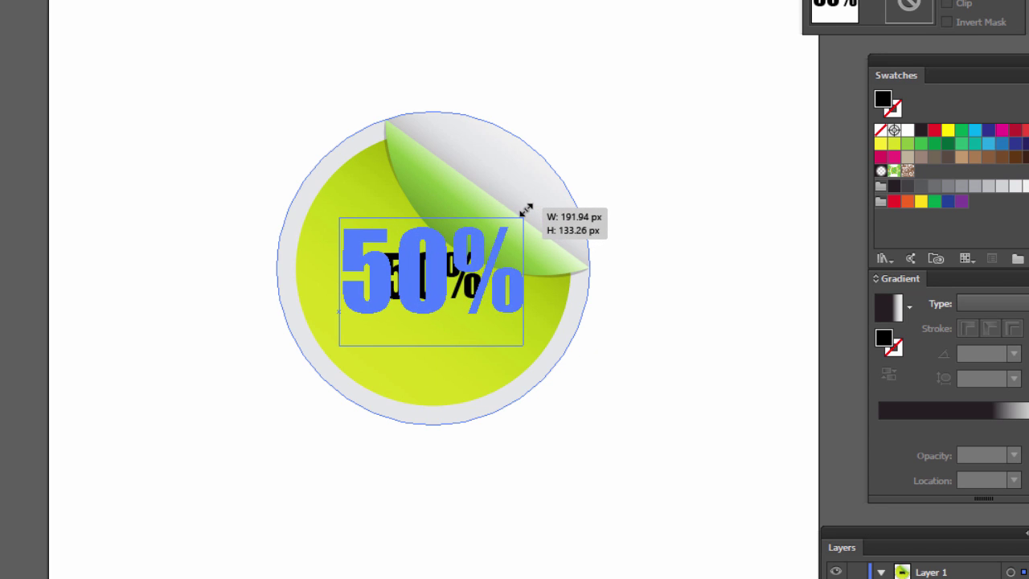
{"action": "mouse_move", "coordinate": [438, 290]}
{"action": "left_mouse_down"}
{"action": "mouse_move", "coordinate": [426, 315]}
{"action": "mouse_move", "coordinate": [434, 321]}
{"action": "left_mouse_up"}
{"action": "left_click", "coordinate": [907, 129]}
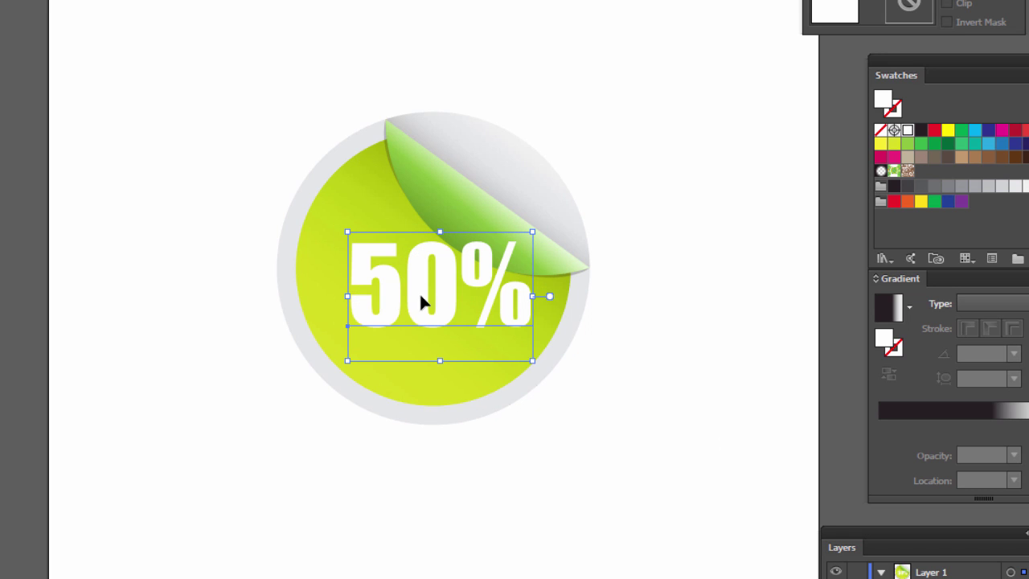
{"action": "left_click_drag", "start_coordinate": [443, 278], "coordinate": [443, 272]}
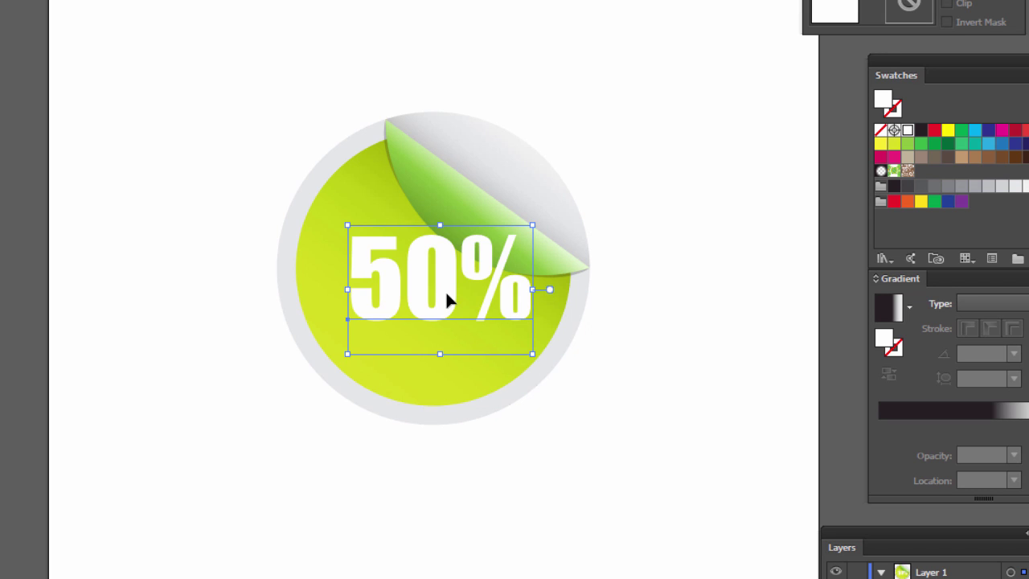
{"action": "left_click", "coordinate": [996, 532]}
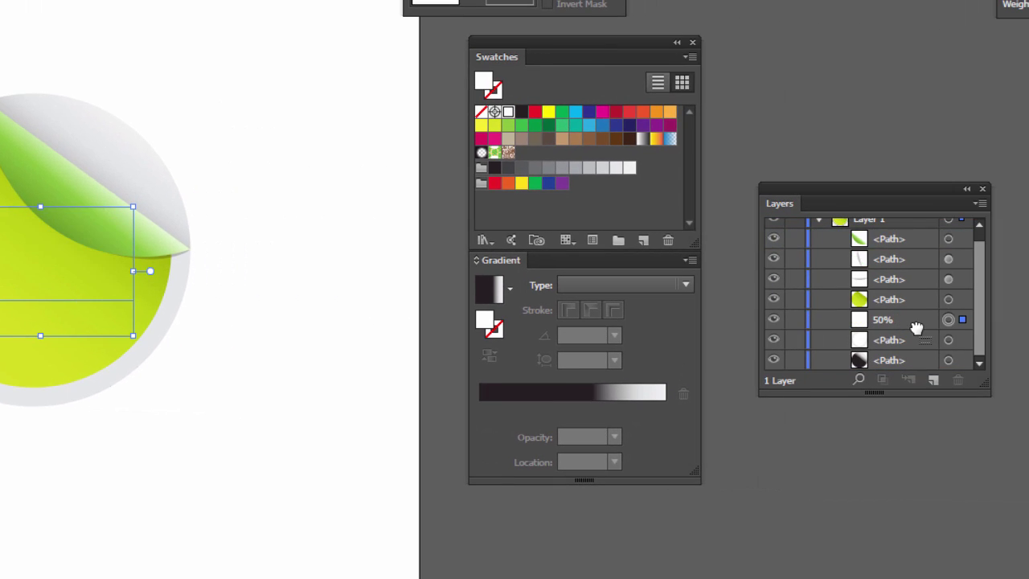
Step: Move the 50% layer just above the green disc path, below the peeling flap
{"action": "left_click_drag", "start_coordinate": [922, 331], "coordinate": [920, 287]}
{"action": "left_click_drag", "start_coordinate": [914, 195], "coordinate": [265, 313]}
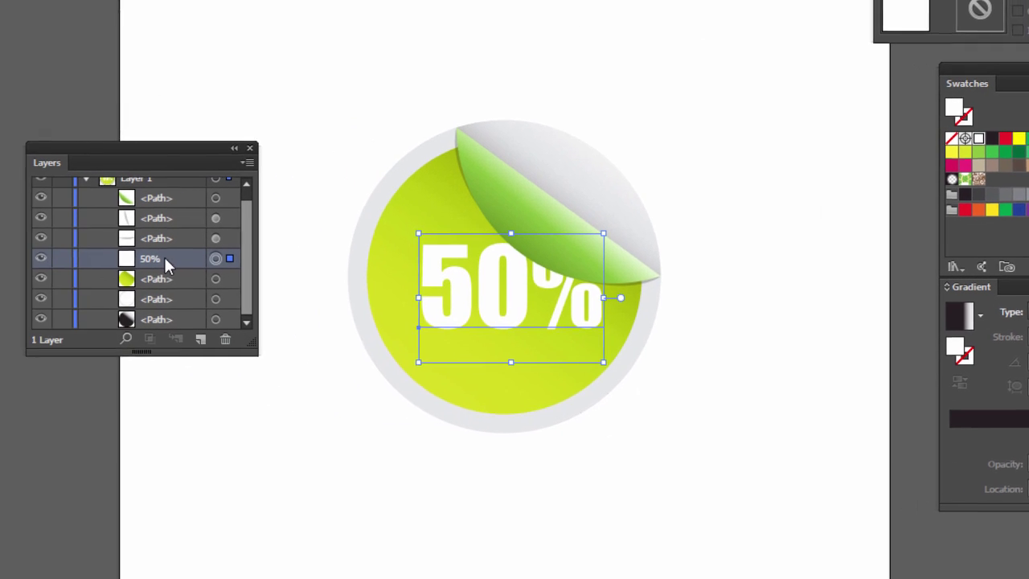
{"action": "left_click_drag", "start_coordinate": [180, 259], "coordinate": [195, 292]}
{"action": "left_click", "coordinate": [195, 279]}
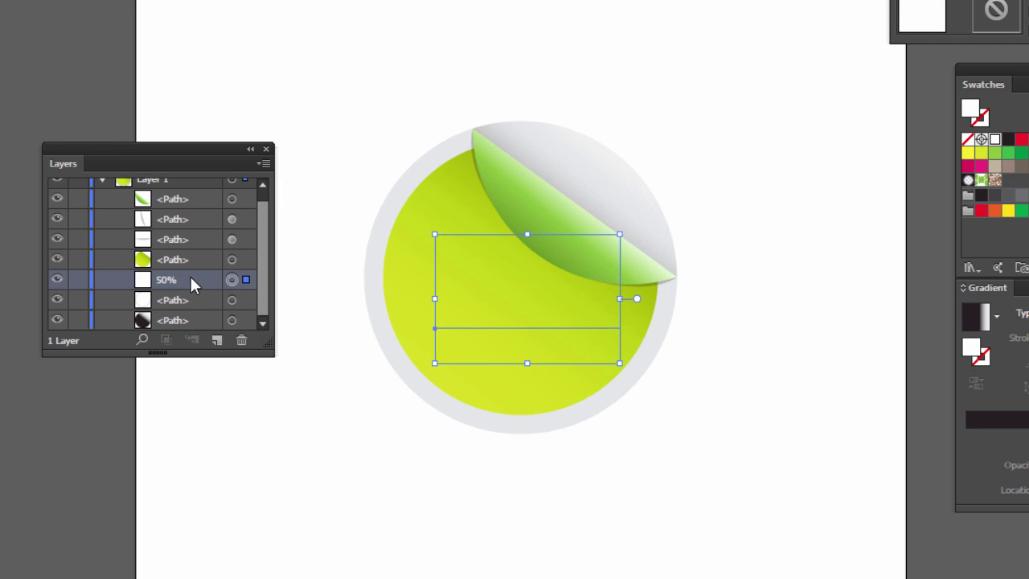
{"action": "left_click_drag", "start_coordinate": [198, 278], "coordinate": [198, 249]}
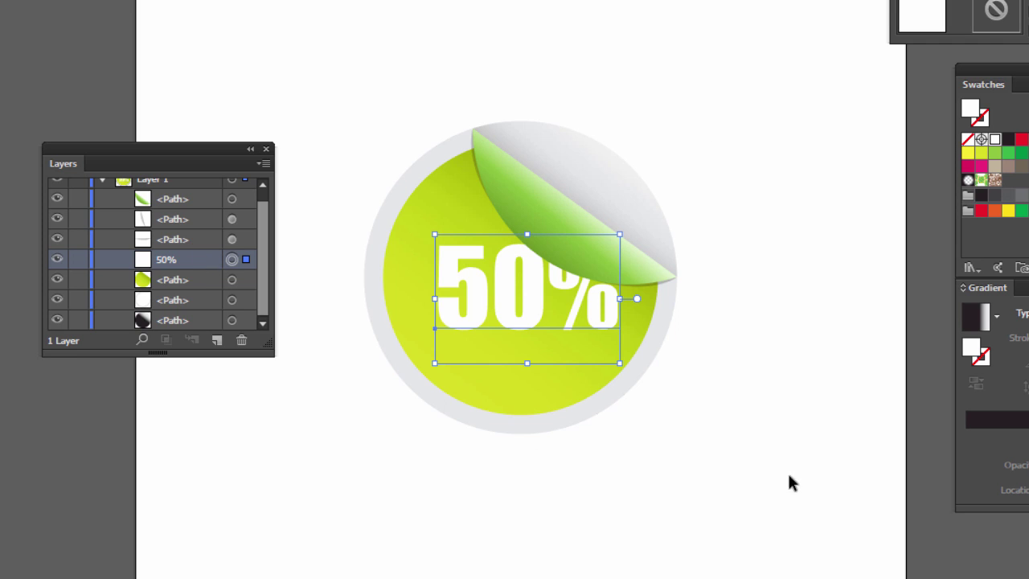
Step: Nudge the 50% text slightly right and down into its final position
{"action": "left_click", "coordinate": [663, 438]}
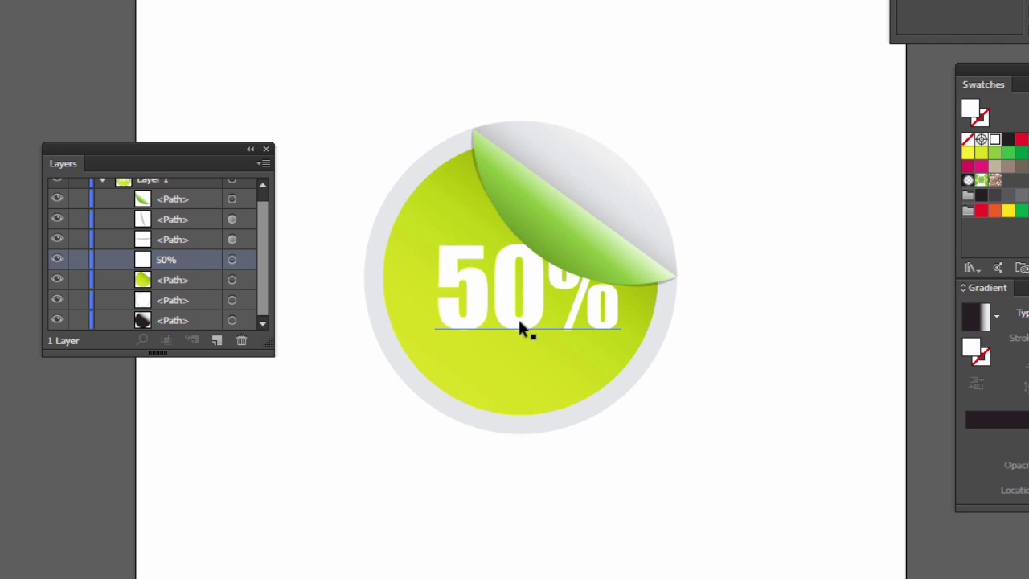
{"action": "mouse_move", "coordinate": [520, 320]}
{"action": "left_mouse_down"}
{"action": "mouse_move", "coordinate": [517, 330]}
{"action": "mouse_move", "coordinate": [534, 326]}
{"action": "left_mouse_up"}
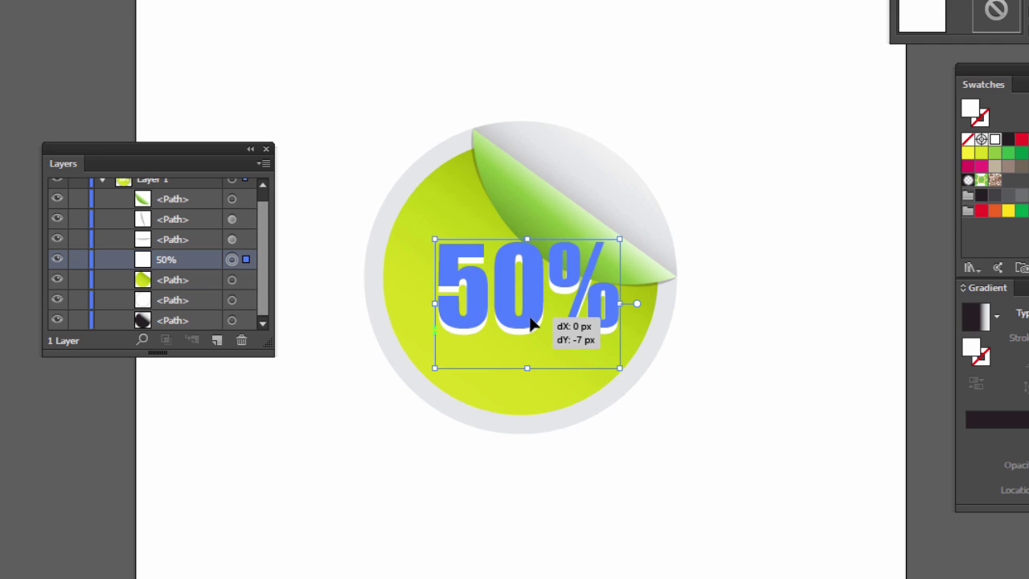
{"action": "left_click", "coordinate": [739, 485]}
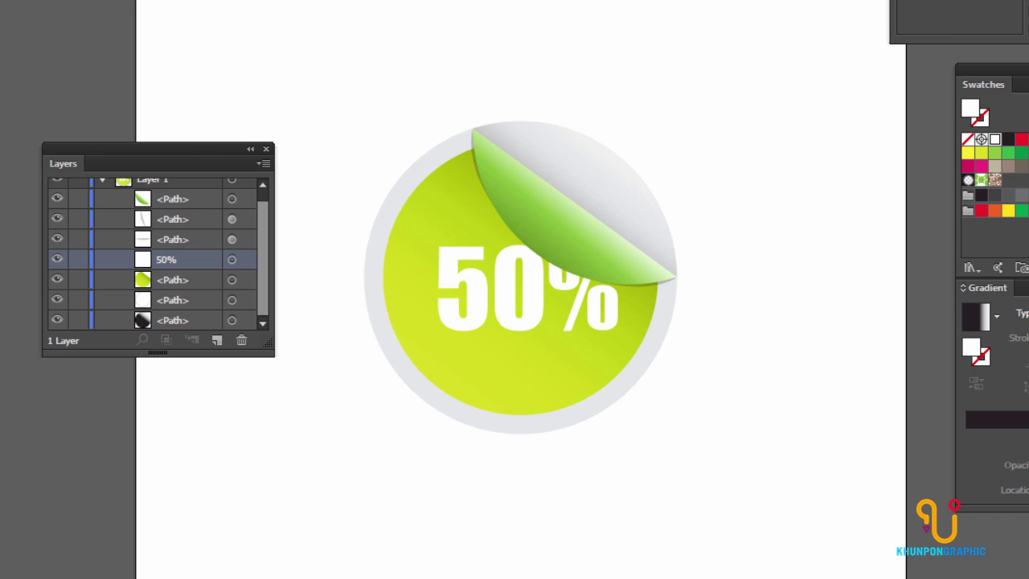